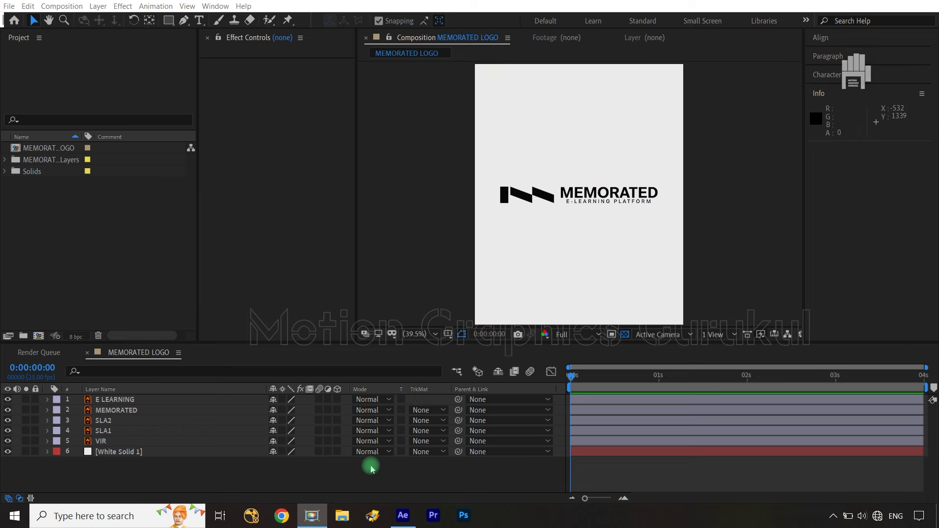
# - Show the rulers and place a horizontal guide at position 721, along the bottom edge of the logo mark
pyautogui.click(336, 486)
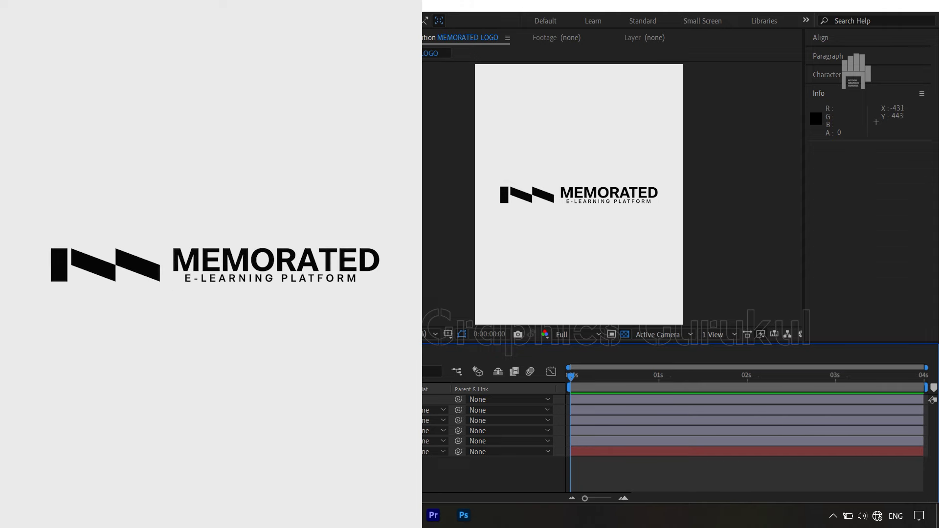
pyautogui.hotkey('ctrl', 'r')
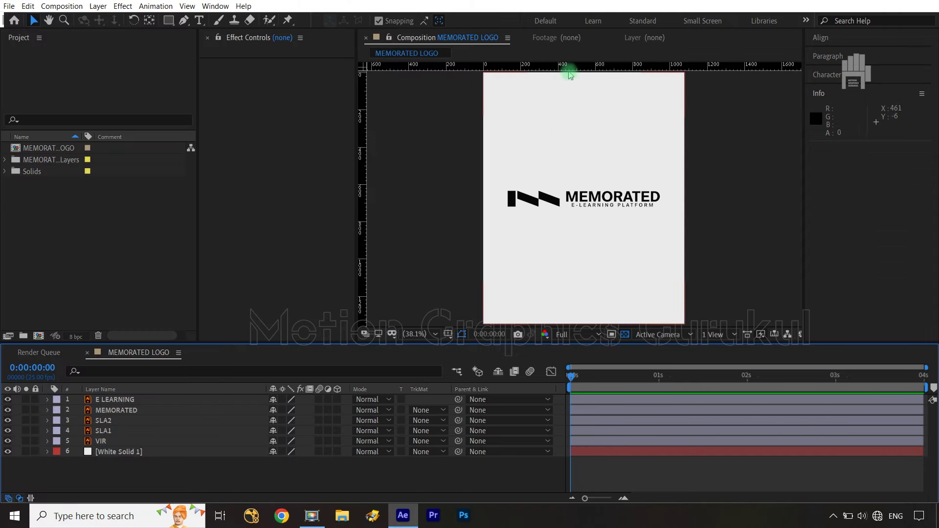
pyautogui.moveTo(564, 67); pyautogui.dragTo(564, 209)
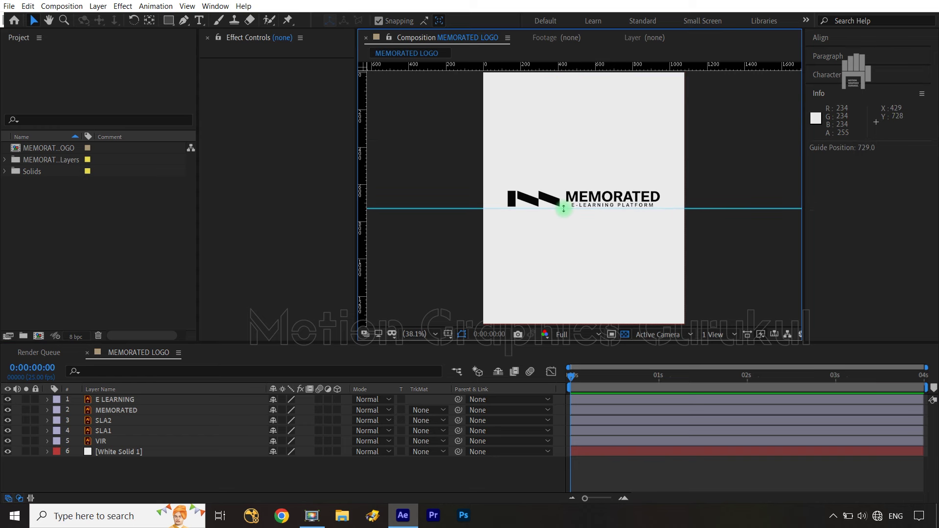
pyautogui.scroll(3, 589, 223)
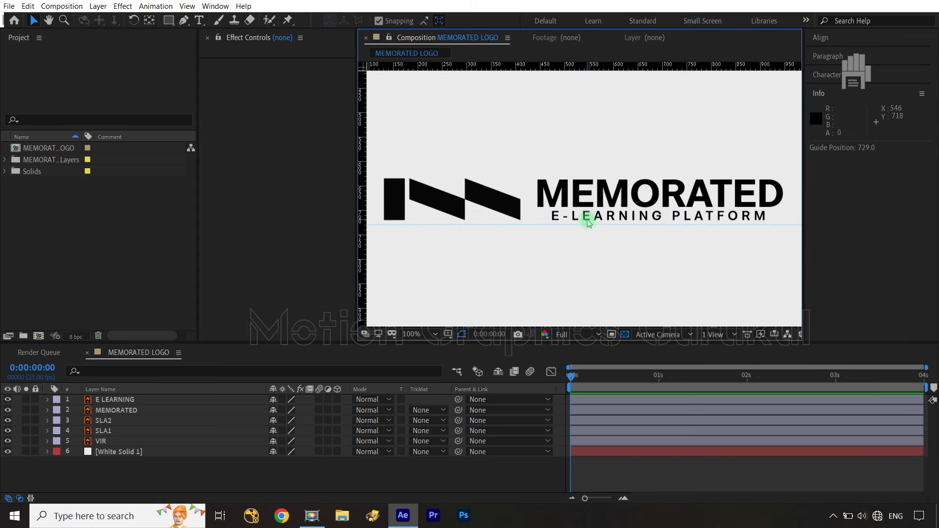
pyautogui.press('space')
pyautogui.moveTo(529, 263); pyautogui.dragTo(617, 260)
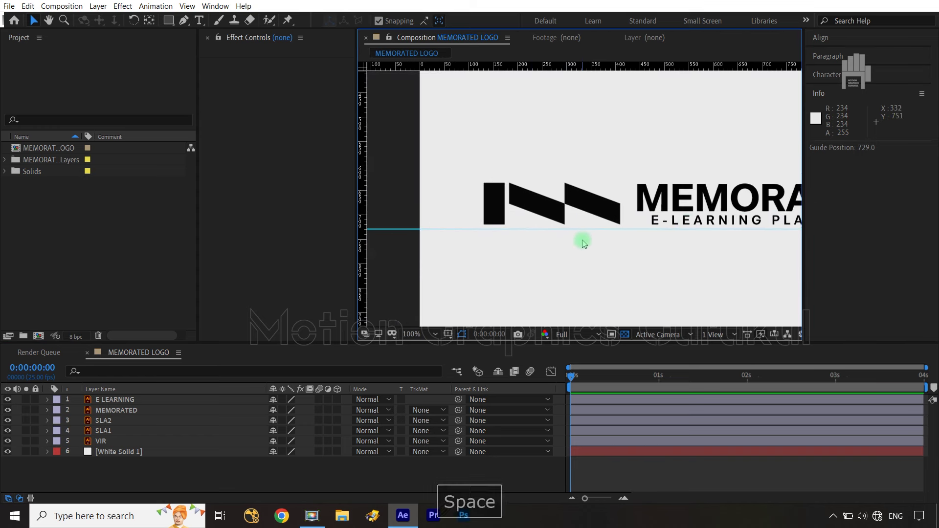
pyautogui.moveTo(585, 230); pyautogui.dragTo(582, 225)
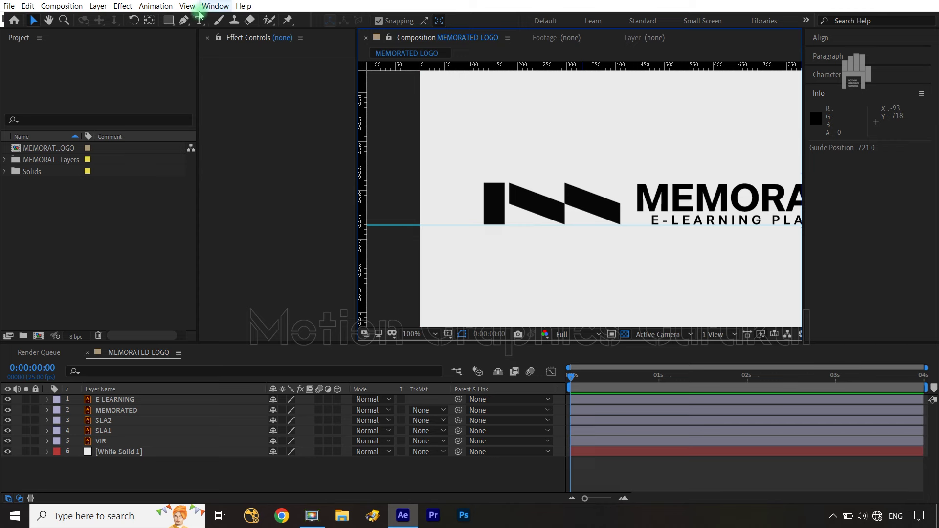
# - Draw a straight horizontal line with the Pen tool across the lower logo, from before the mark to the end of the MEMORATED text
pyautogui.click(184, 20)
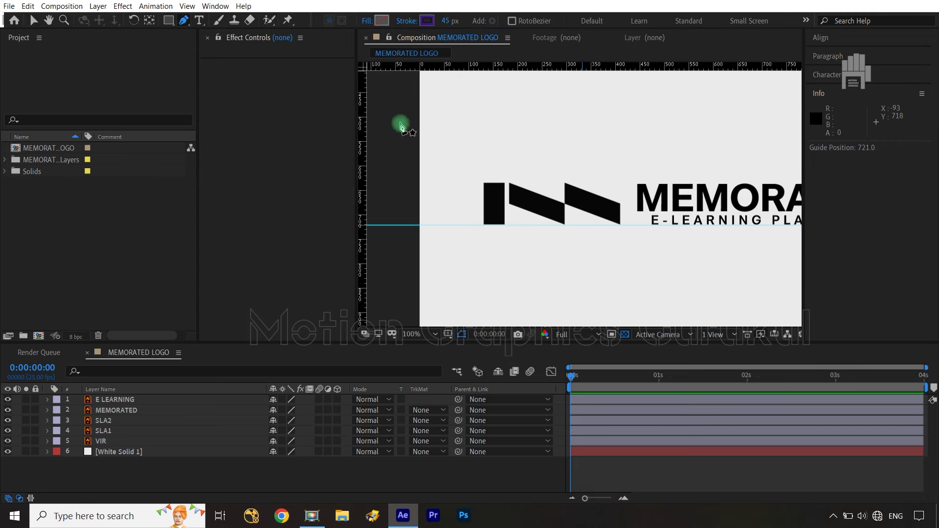
pyautogui.click(459, 213)
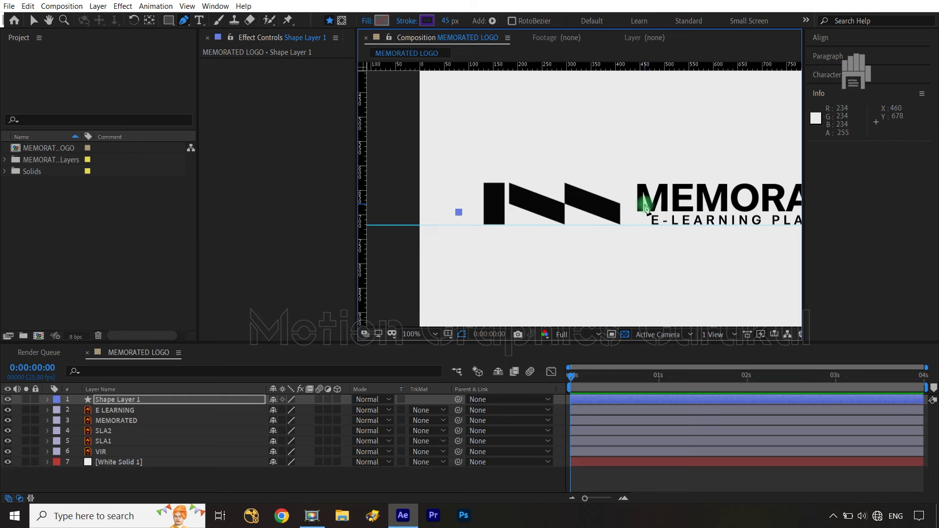
pyautogui.scroll(-4, 646, 208)
pyautogui.scroll(2, 645, 204)
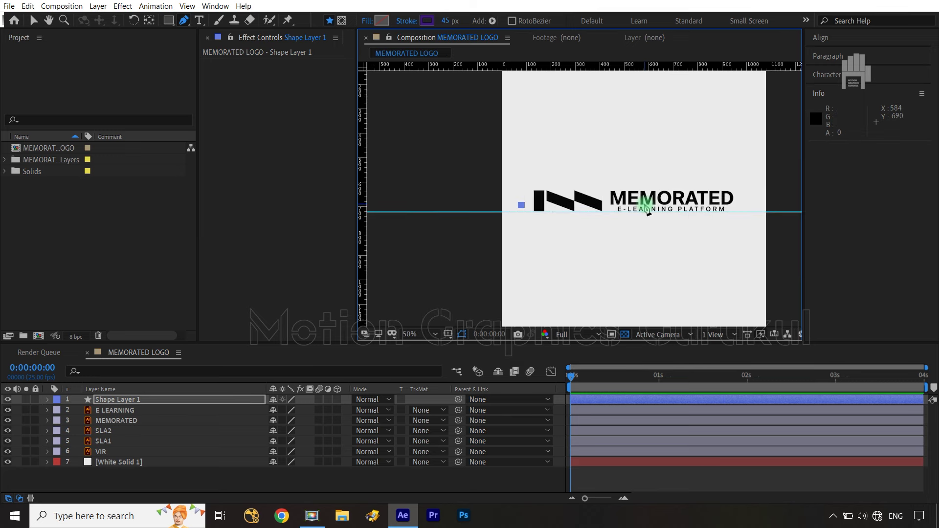
pyautogui.keyDown('shift'); pyautogui.click(737, 205); pyautogui.keyUp('shift')
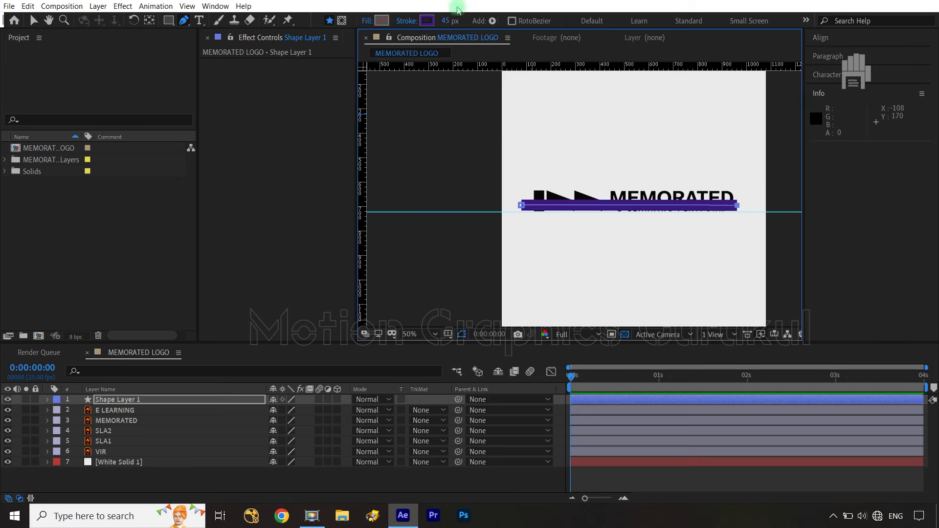
# - Set the line's stroke colour to the logo's near-black (070607) by sampling it from the artwork
pyautogui.click(430, 21)
pyautogui.click(305, 284)
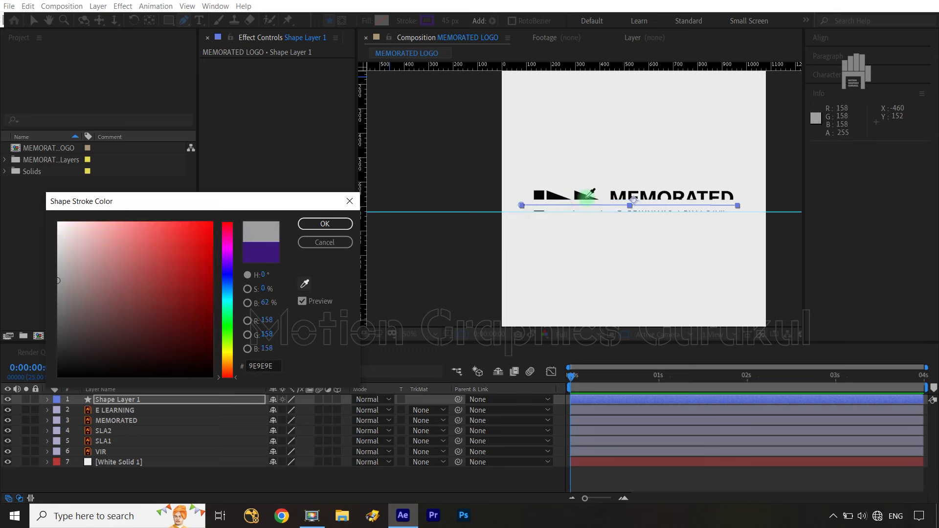
pyautogui.click(559, 197)
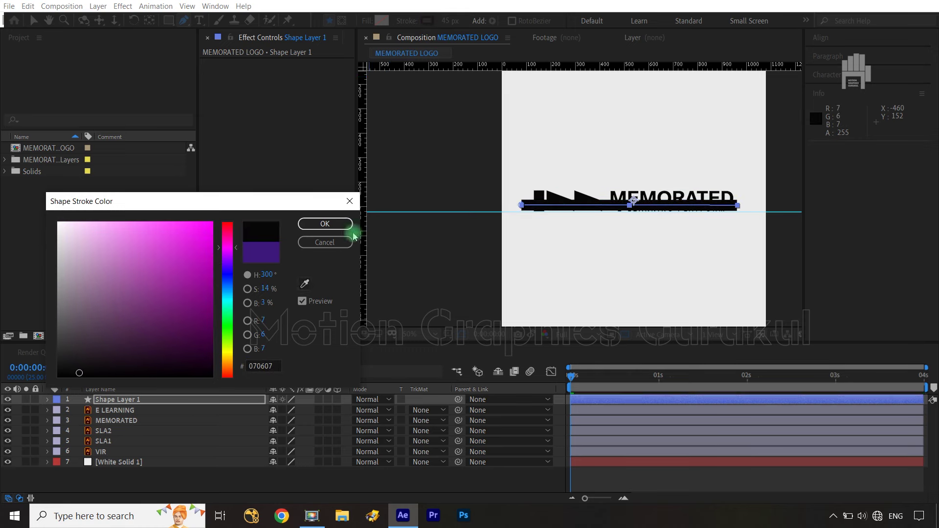
pyautogui.click(335, 225)
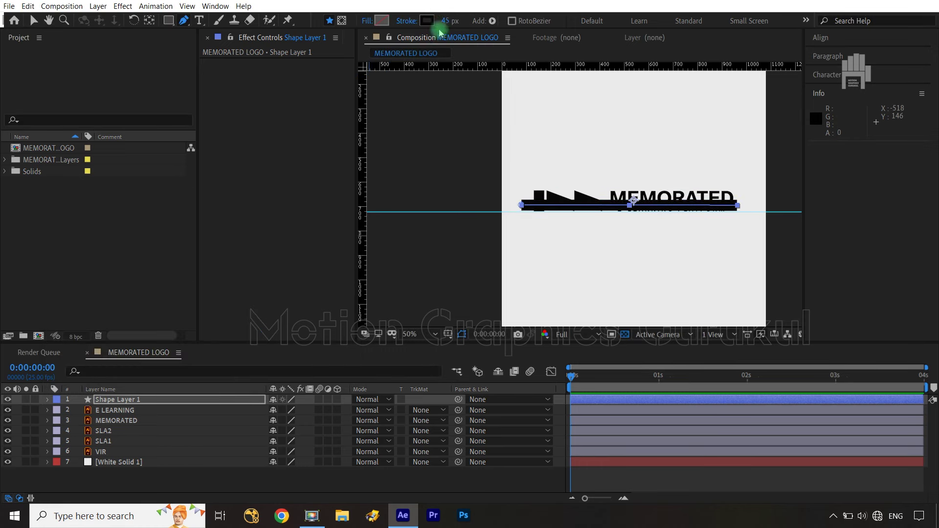
# - Try stroke widths of 43 px and 38 px on the line shape layer
pyautogui.scroll(3, 626, 203)
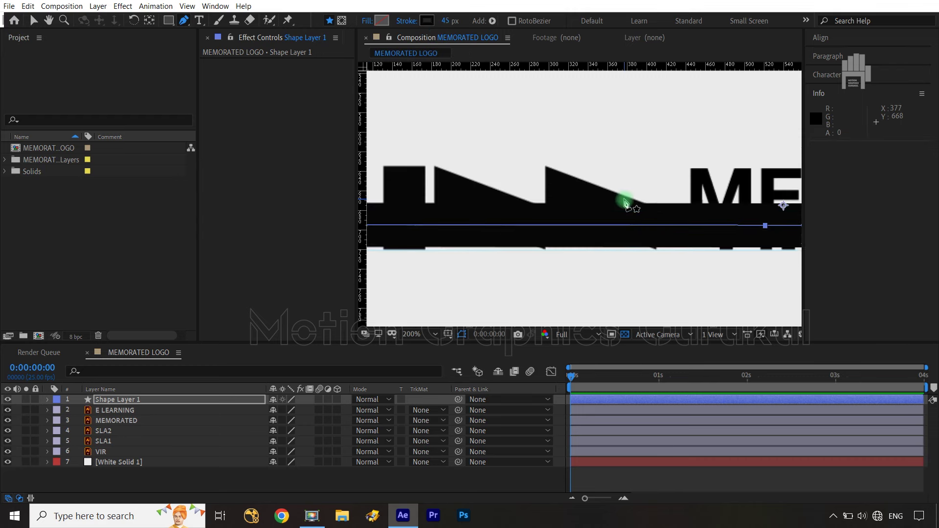
pyautogui.scroll(-2, 626, 203)
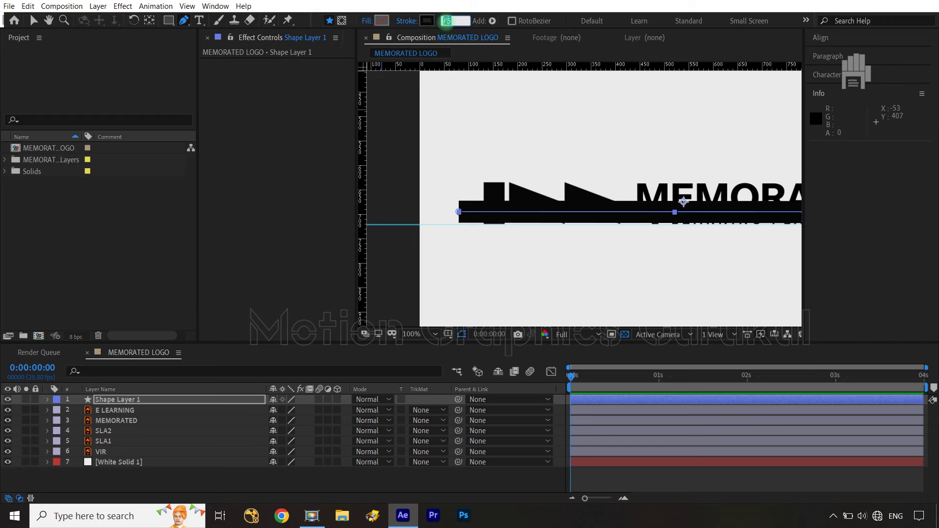
pyautogui.write('43')
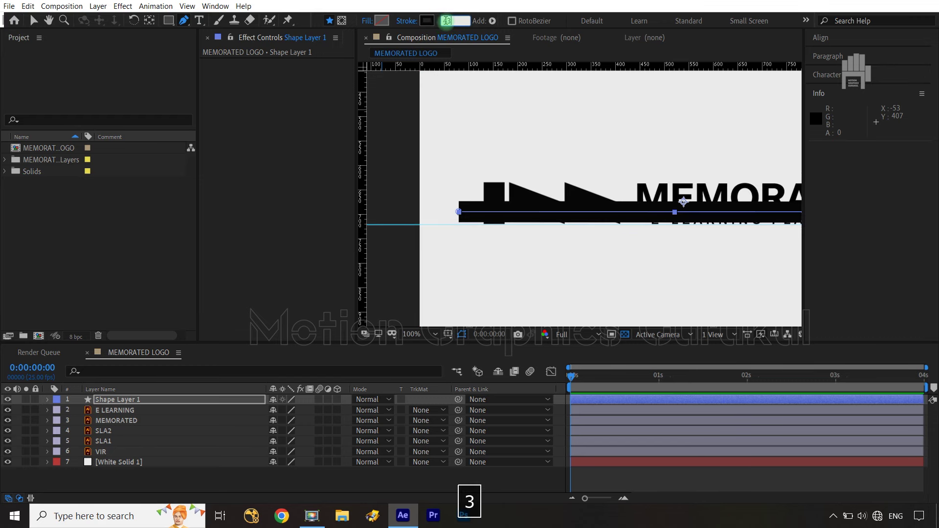
pyautogui.click(434, 403)
pyautogui.click(646, 165)
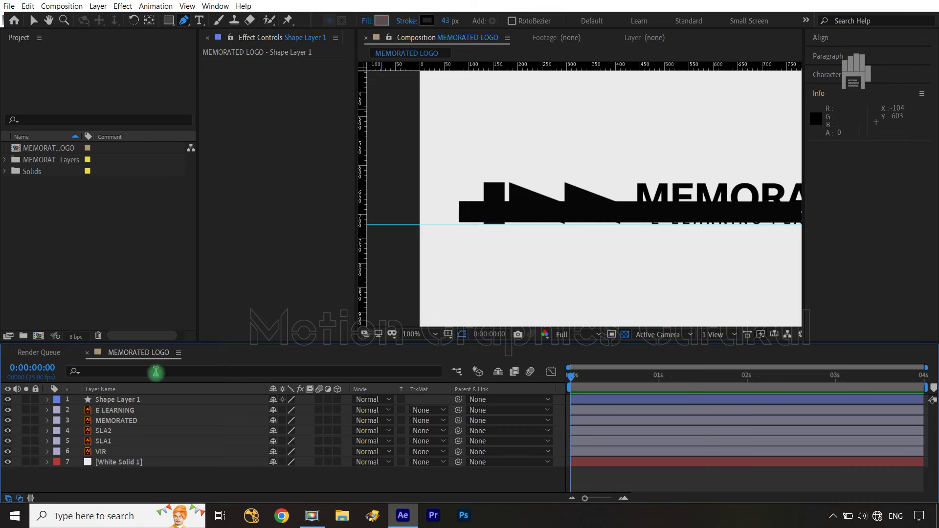
pyautogui.click(156, 399)
pyautogui.click(447, 22)
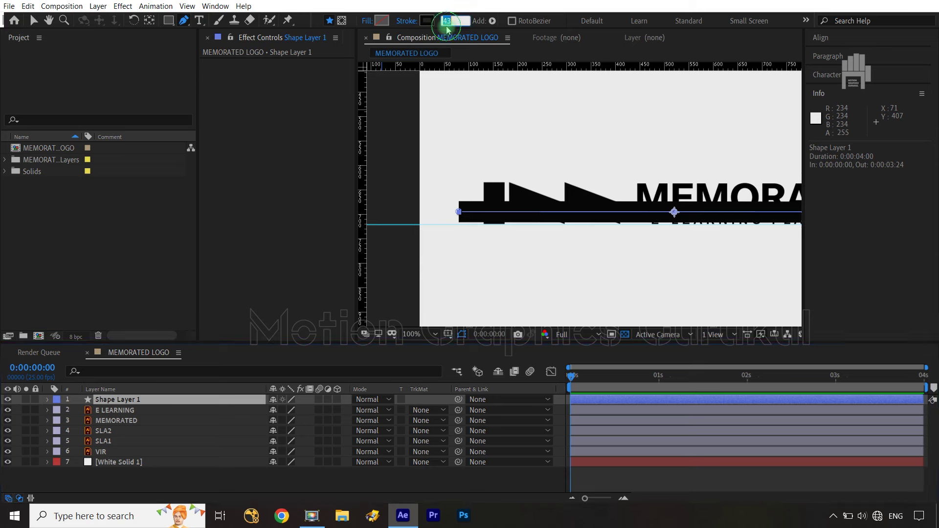
pyautogui.write('38')
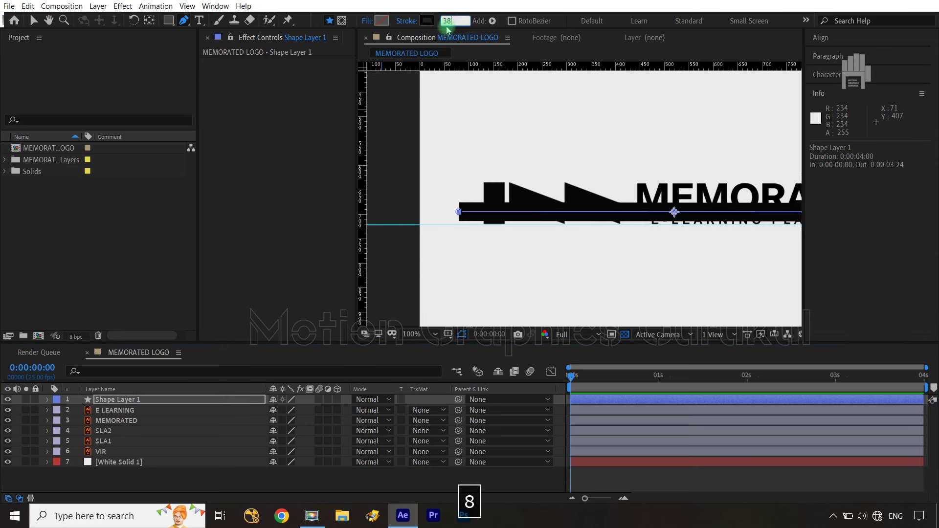
pyautogui.click(348, 400)
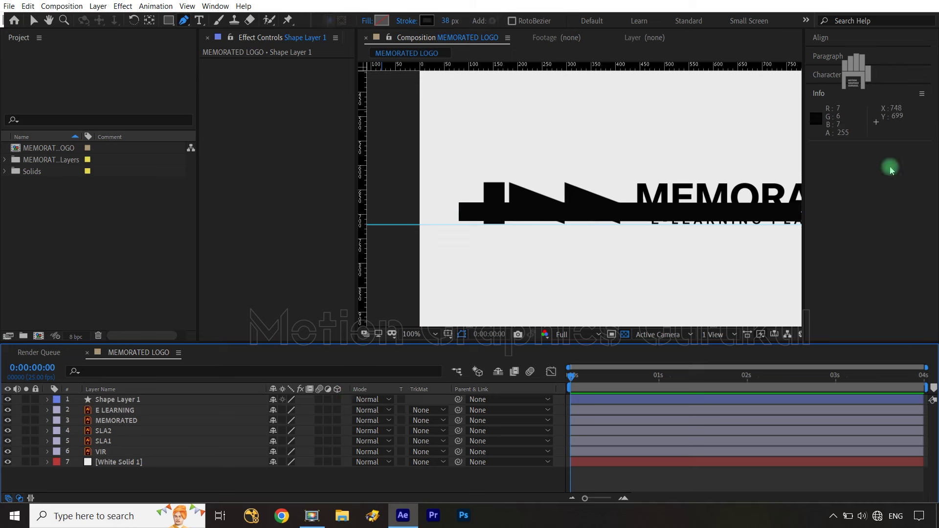
# - Set the line shape layer's stroke width to 34 px
pyautogui.click(128, 400)
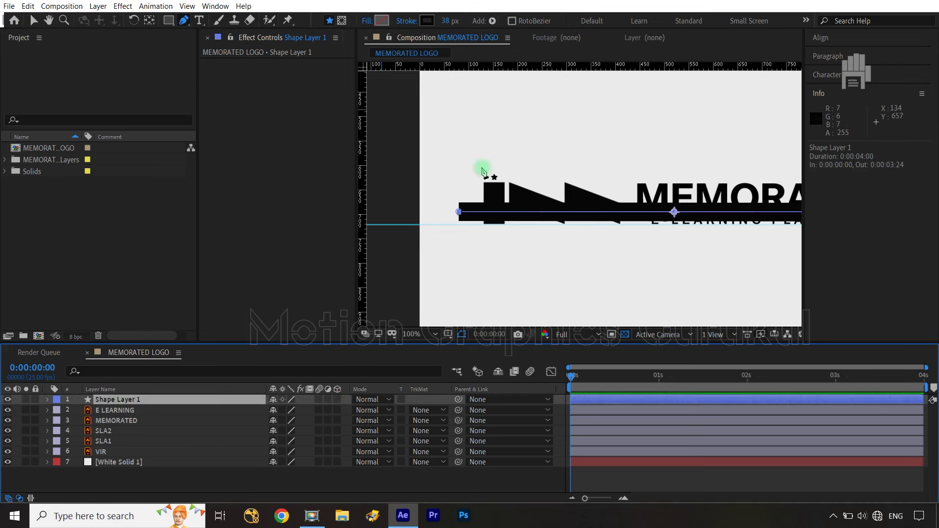
pyautogui.click(447, 21)
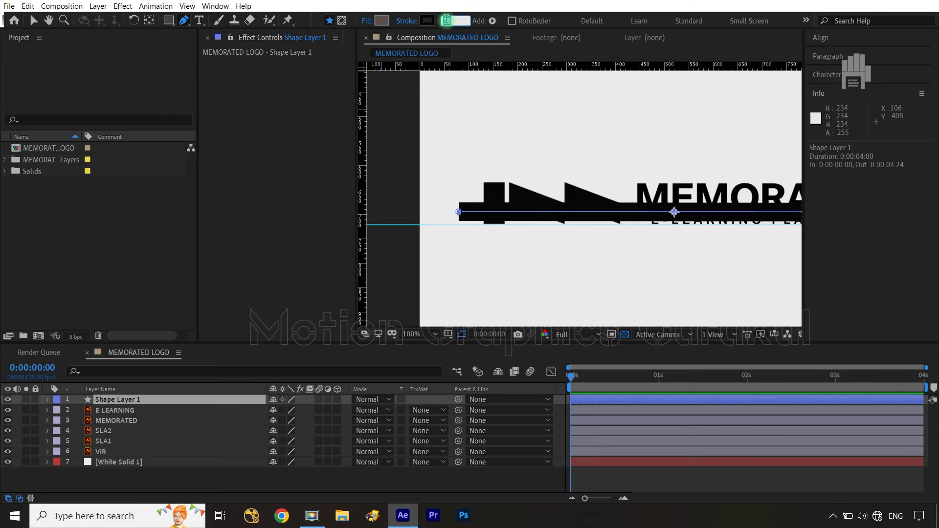
pyautogui.write('34')
pyautogui.press('Return')
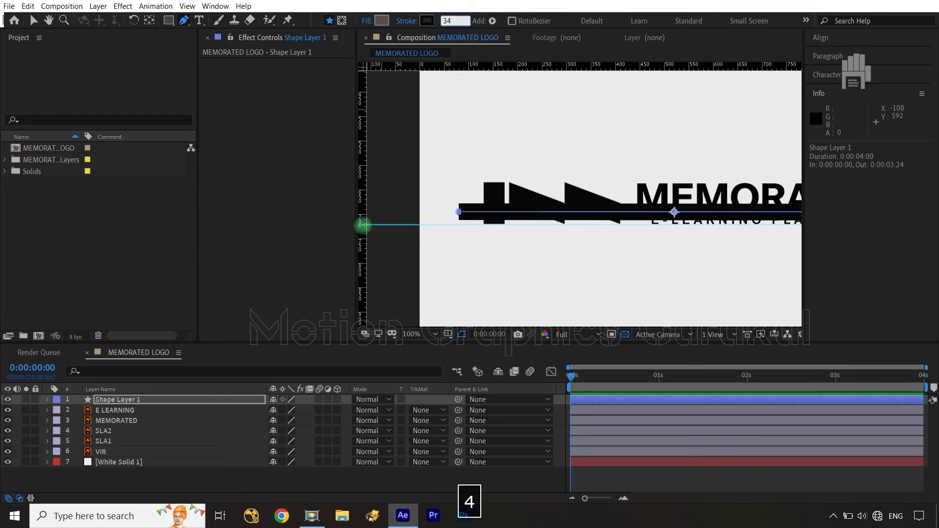
pyautogui.click(489, 483)
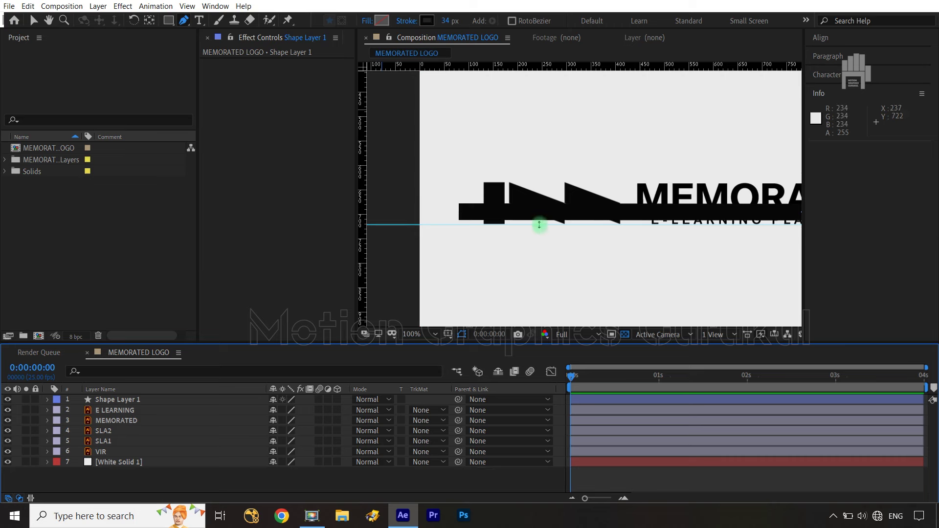
# - Nudge the line shape layer down 10 px so its lower edge rests on the horizontal guide
pyautogui.press('v')
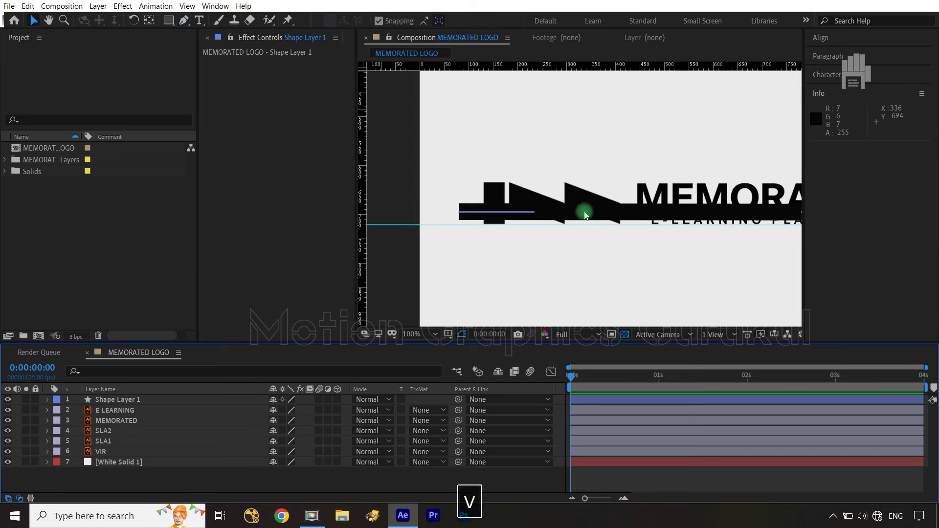
pyautogui.press('Down')
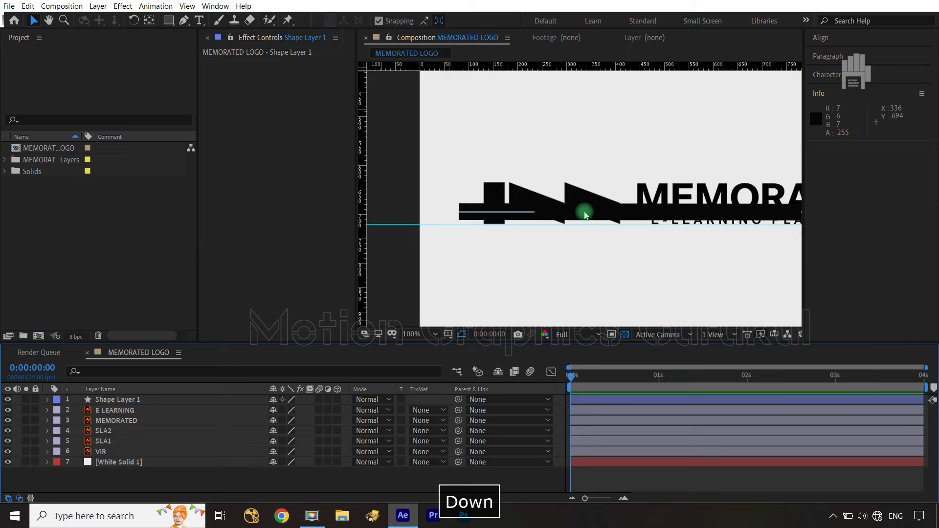
pyautogui.click(161, 400)
pyautogui.press('Down')
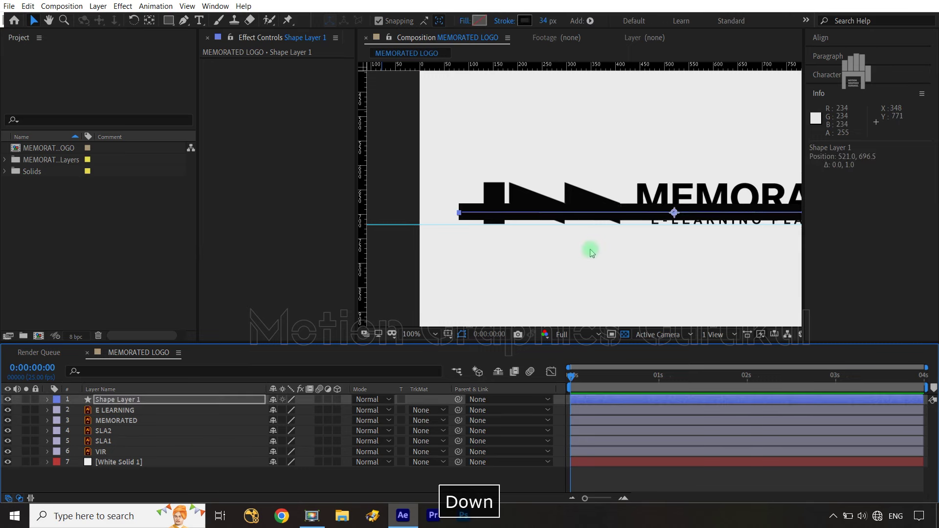
pyautogui.press('Down')
pyautogui.press('Down')
pyautogui.press('Down')
pyautogui.press('Down')
pyautogui.press('Down')
pyautogui.press('Down')
pyautogui.press('Down')
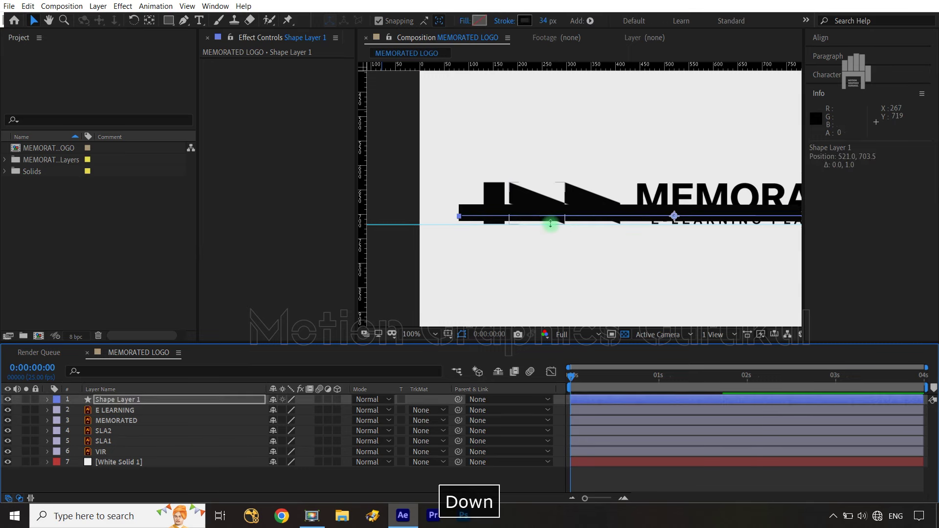
pyautogui.press('Down')
pyautogui.press('Down')
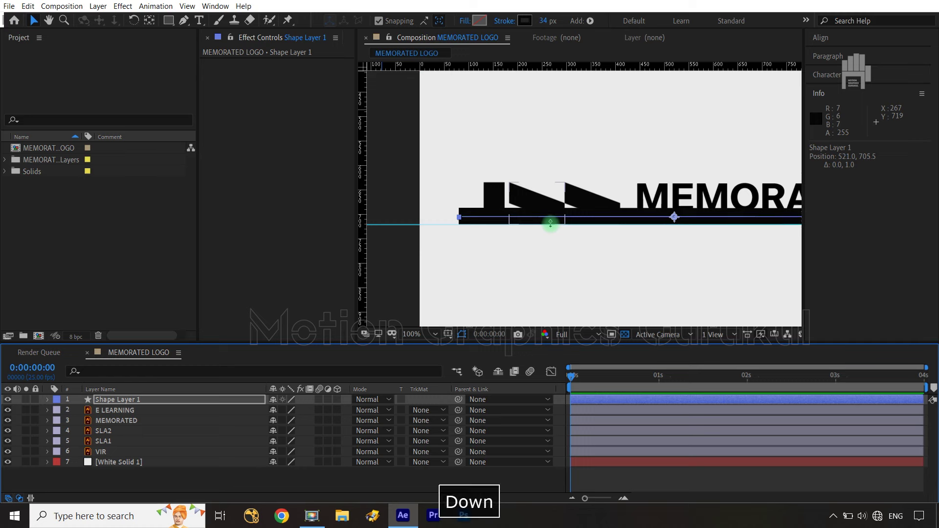
pyautogui.click(443, 482)
# - Hide the rulers and remove the horizontal guide from the composition
pyautogui.hotkey('shift', '/')
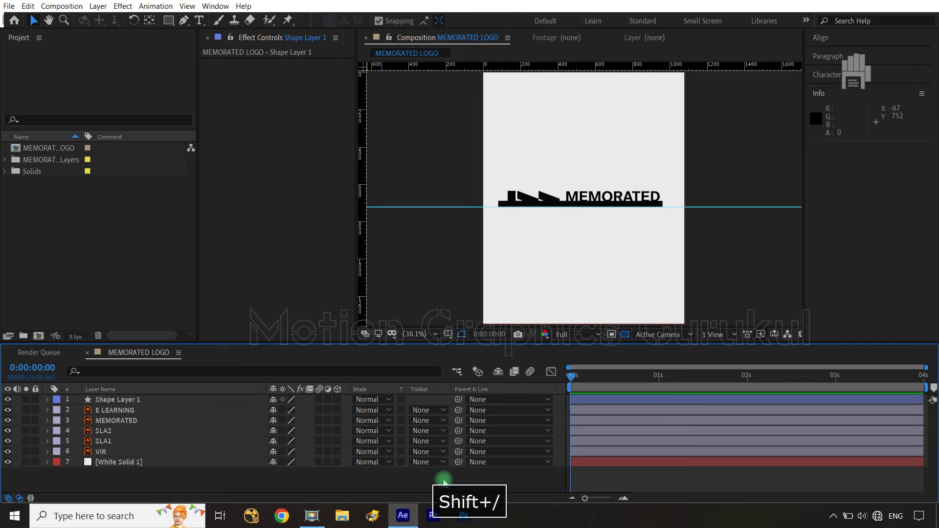
pyautogui.hotkey('ctrl', 'r')
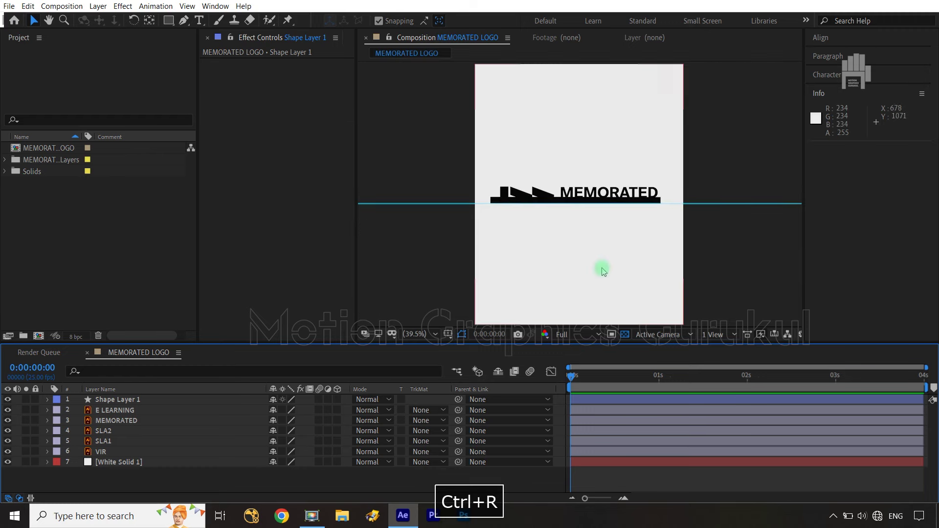
pyautogui.moveTo(725, 203); pyautogui.dragTo(710, 2)
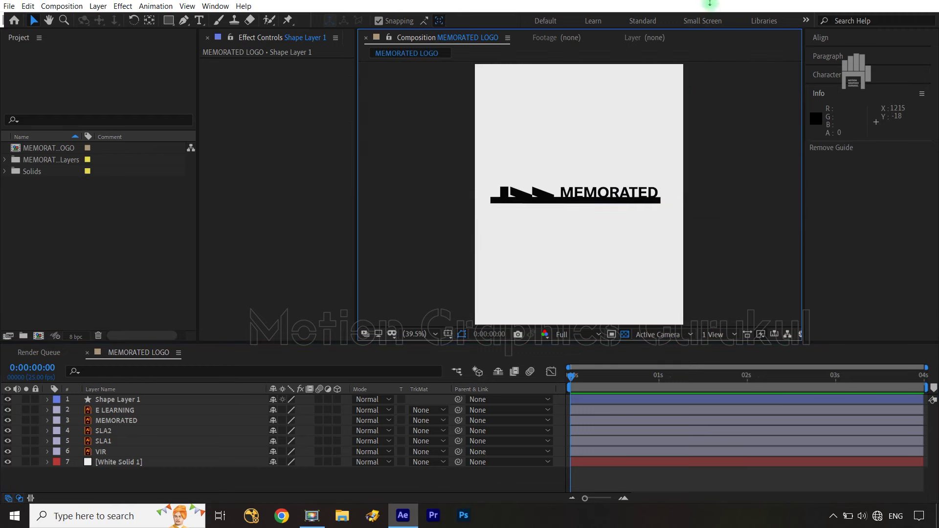
pyautogui.click(396, 485)
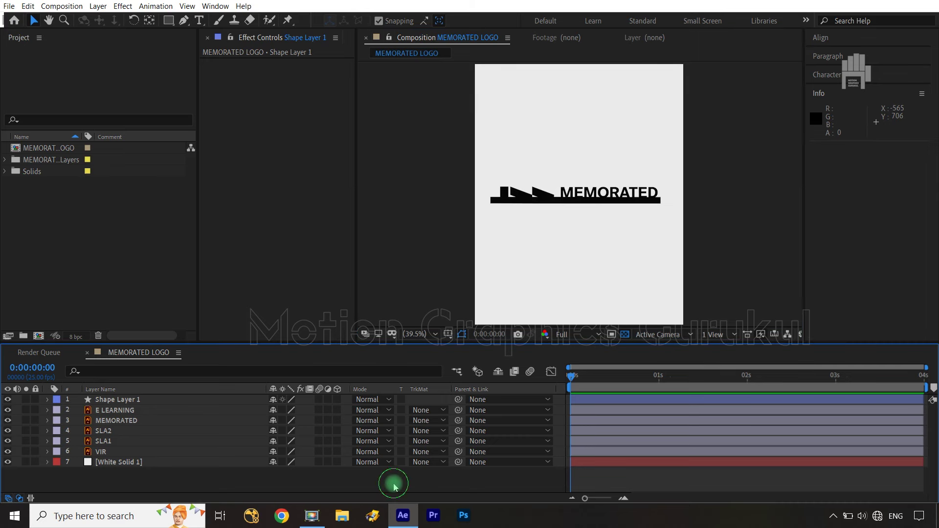
# - Center the line shape layer horizontally in the composition with Align
pyautogui.click(137, 400)
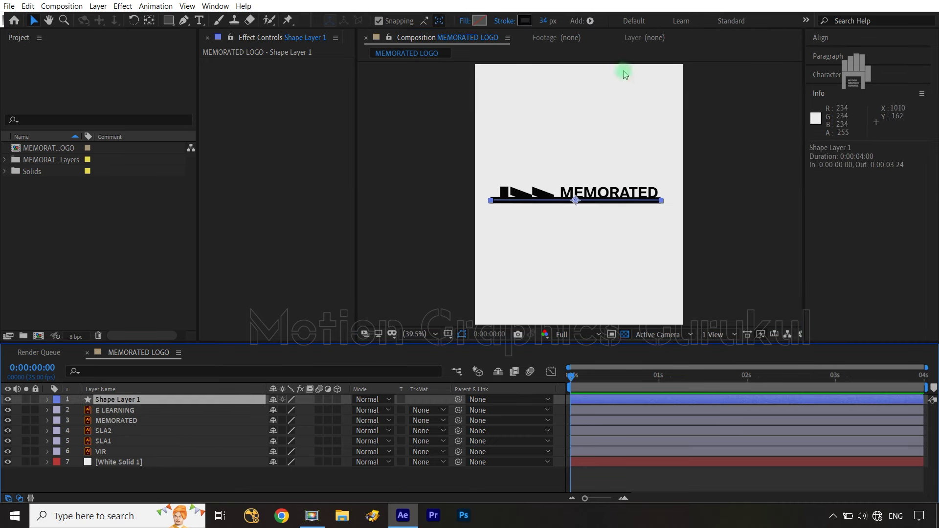
pyautogui.click(822, 39)
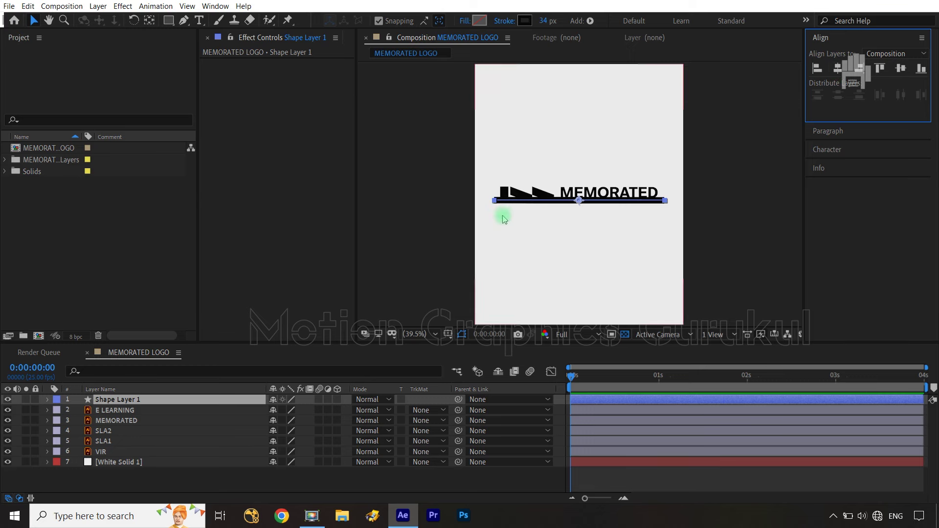
# - Nudge the left endpoint of Shape Layer 1's path inward until the line starts flush with the logo's vertical bar
pyautogui.press('/')
pyautogui.moveTo(481, 265); pyautogui.dragTo(586, 275)
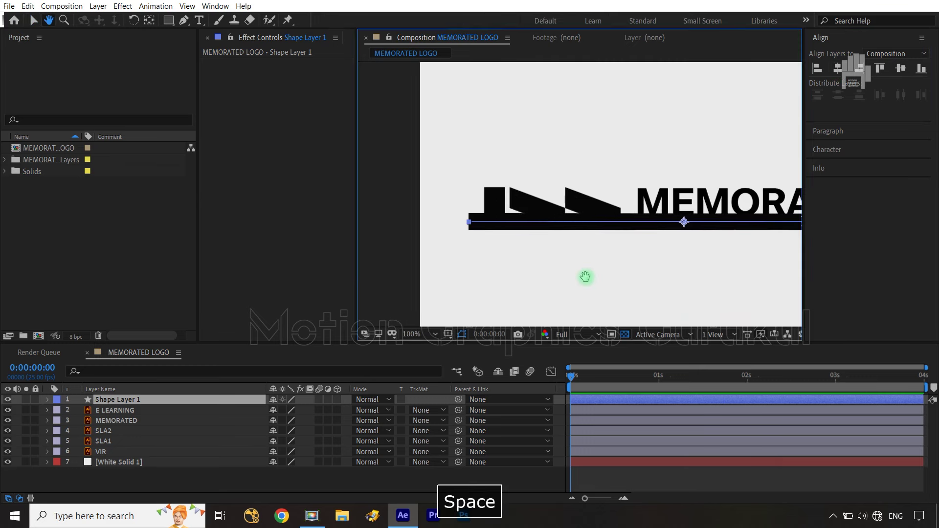
pyautogui.click(47, 399)
pyautogui.click(58, 412)
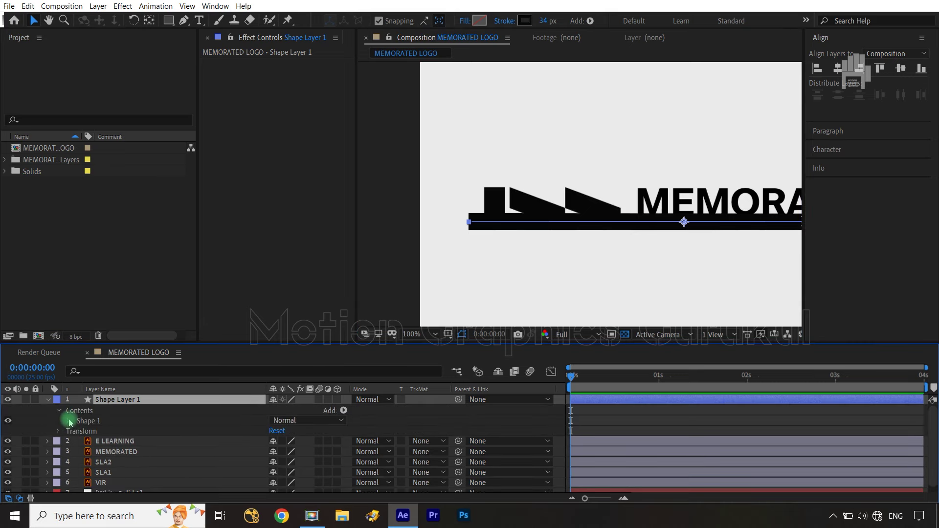
pyautogui.click(70, 421)
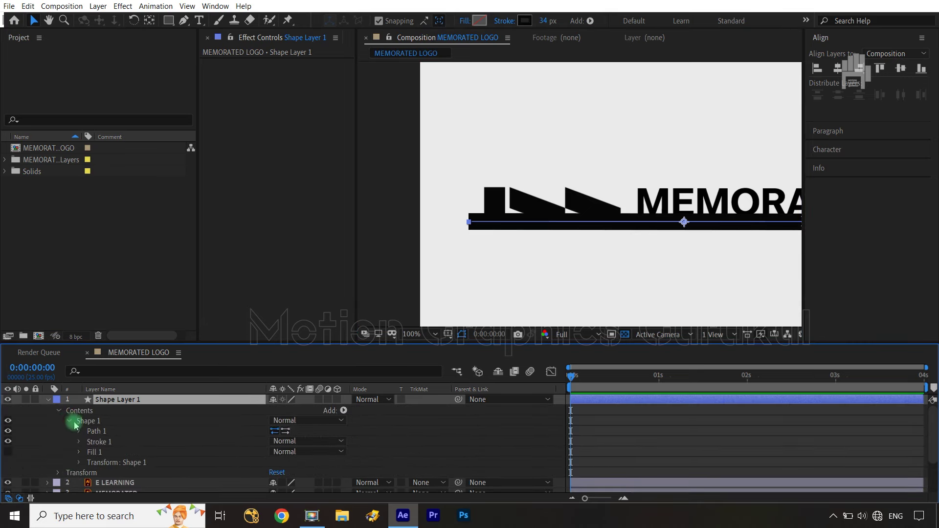
pyautogui.click(80, 432)
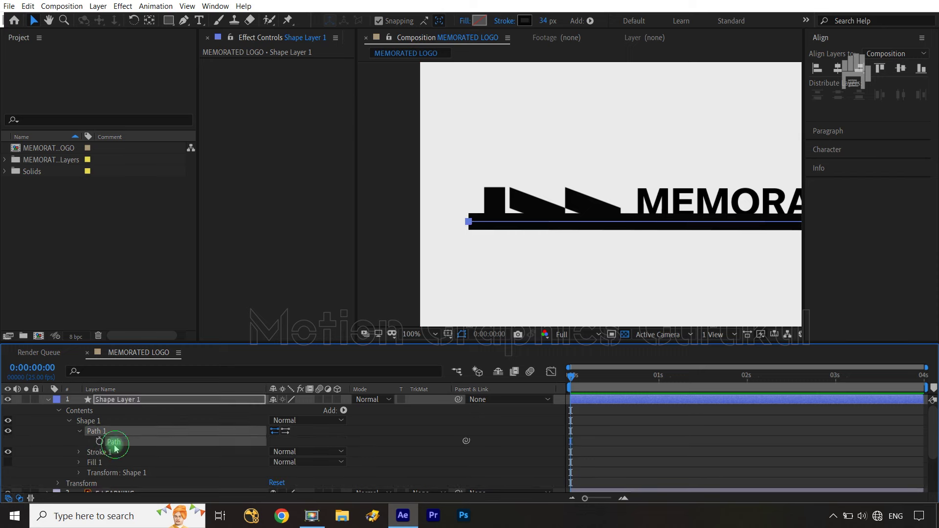
pyautogui.moveTo(449, 211); pyautogui.dragTo(480, 246)
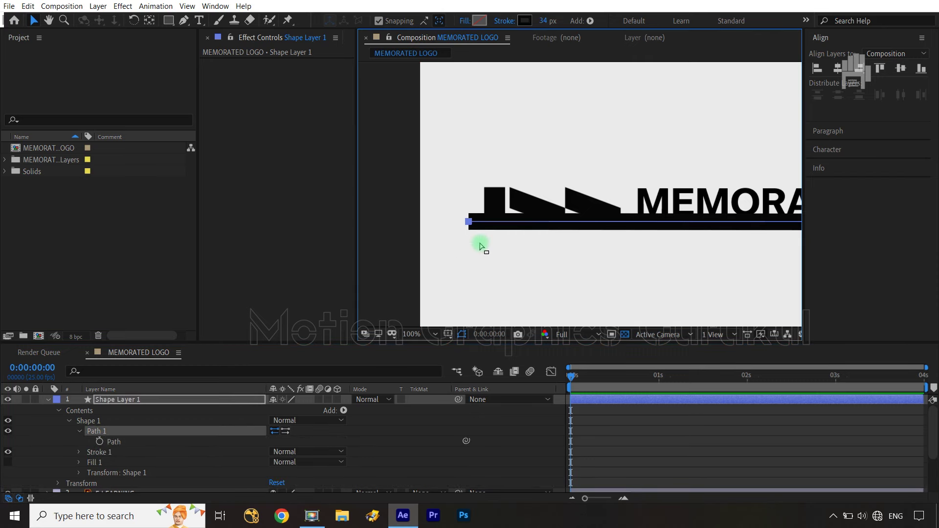
pyautogui.press('Right')
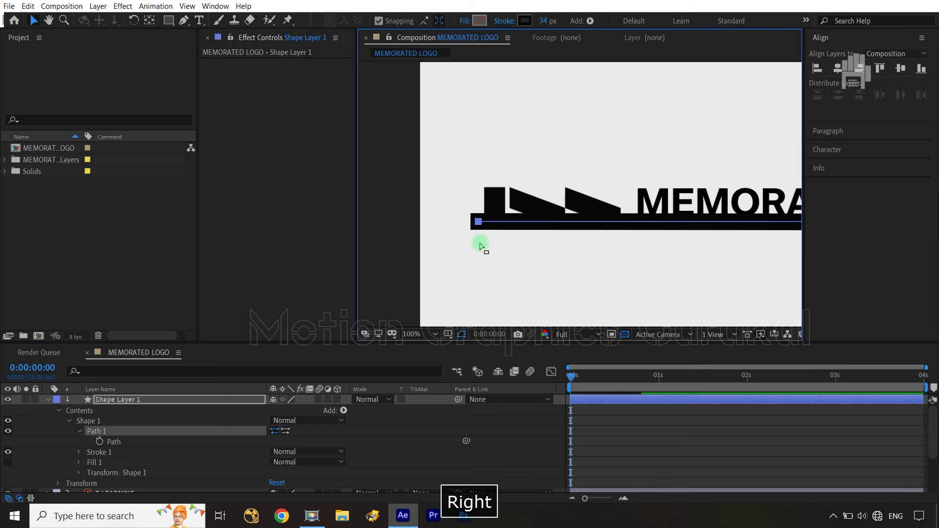
pyautogui.press('Right')
pyautogui.press('Right')
pyautogui.press('Right')
pyautogui.press('Right')
pyautogui.press('Right')
pyautogui.press('Right')
pyautogui.press('Right')
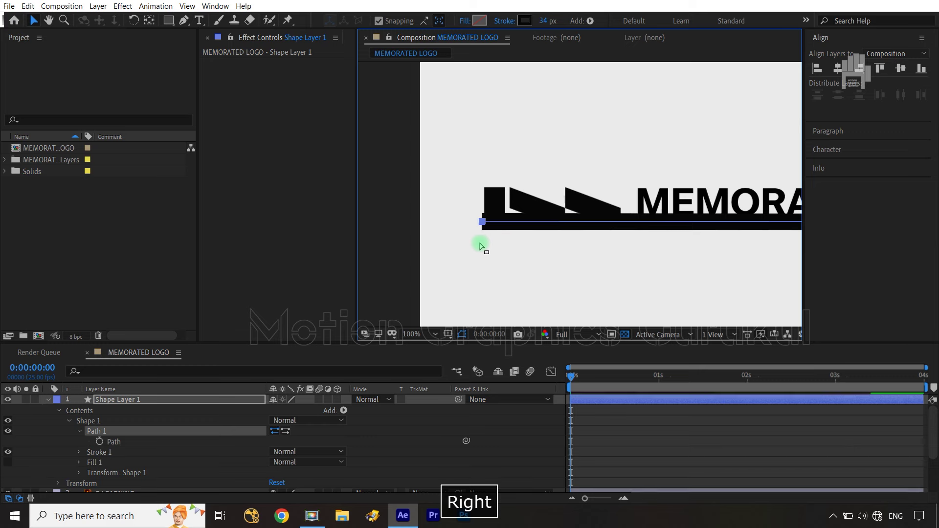
pyautogui.press('Right')
pyautogui.press('Right')
pyautogui.press('Right')
pyautogui.press('Right')
pyautogui.press('Left')
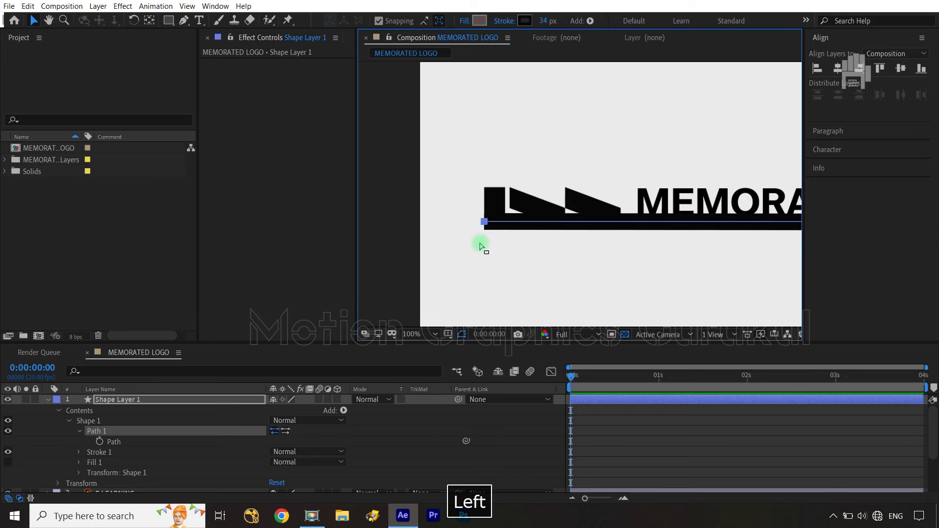
# - Nudge the right endpoint of the line's path inward until it ends near the outer edge of the D in MEMORATED
pyautogui.press('space')
pyautogui.moveTo(723, 268); pyautogui.dragTo(552, 273)
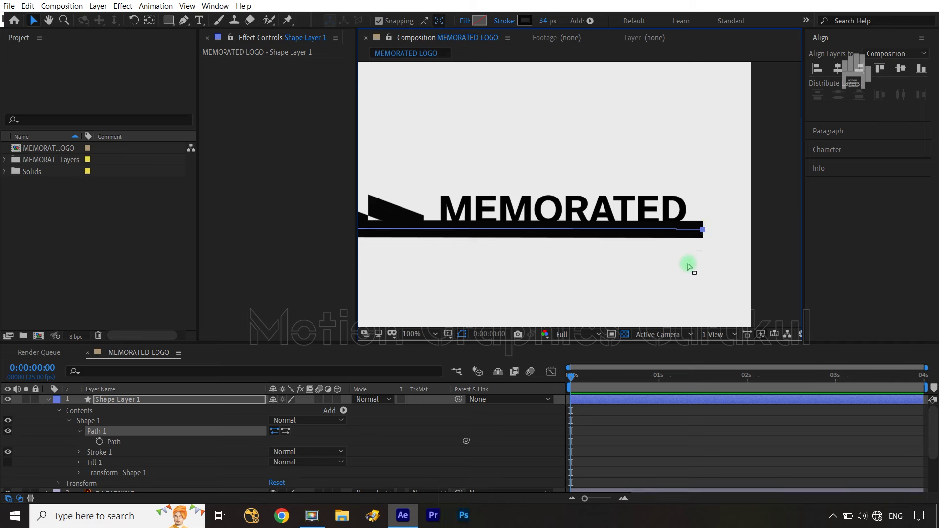
pyautogui.press('Left')
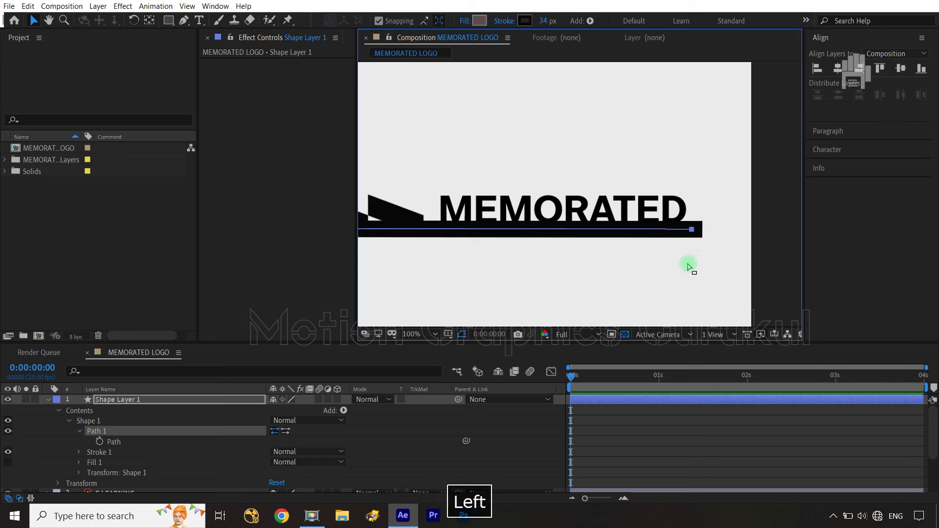
pyautogui.press('Right')
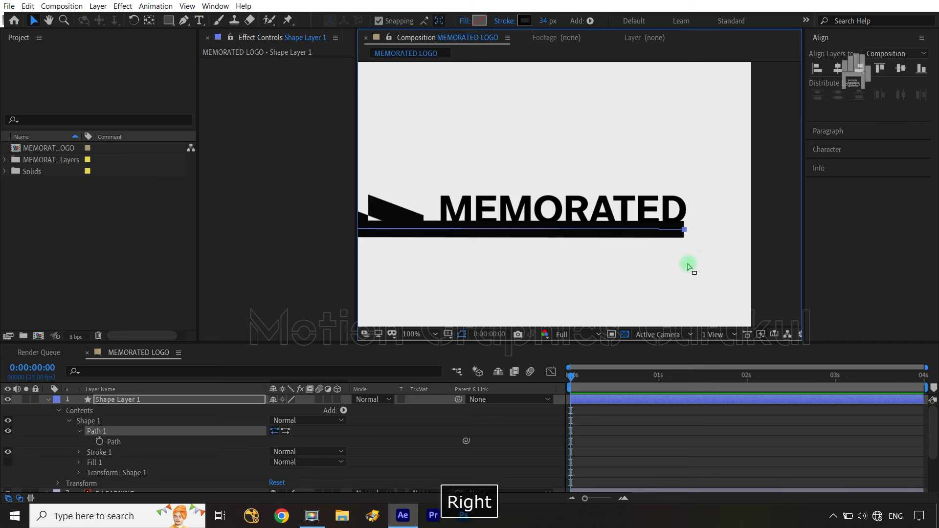
pyautogui.click(539, 436)
pyautogui.hotkey('shift', '/')
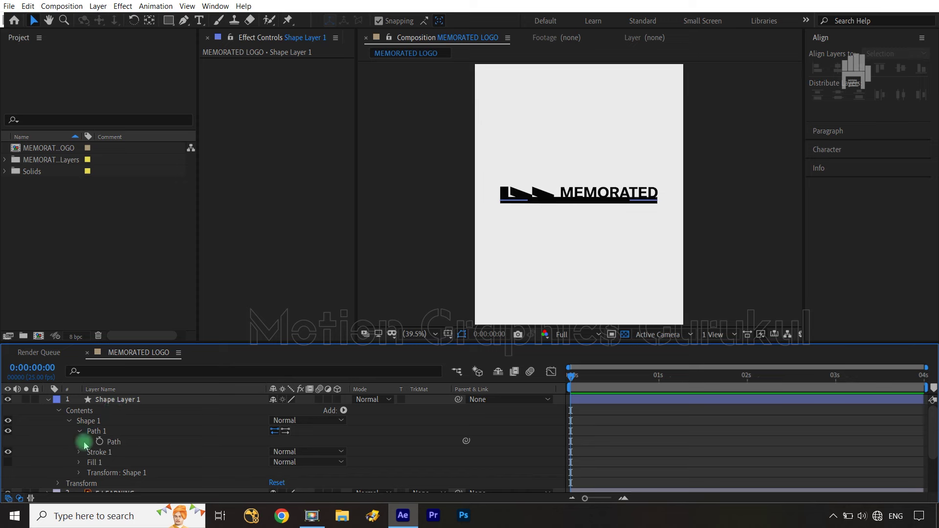
# - Add Trim Paths to Shape Layer 1's contents and try out its End value, restoring it to 100%
pyautogui.click(68, 422)
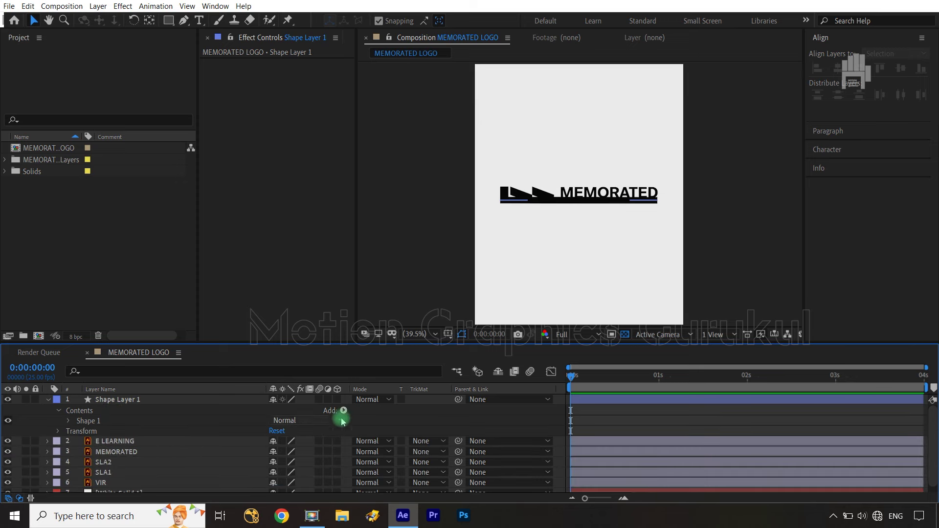
pyautogui.click(344, 411)
pyautogui.click(330, 342)
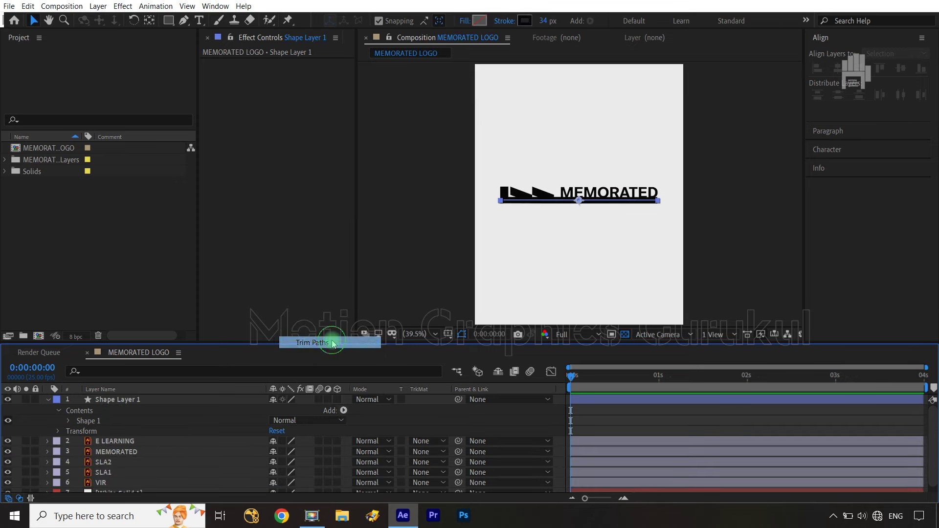
pyautogui.click(69, 431)
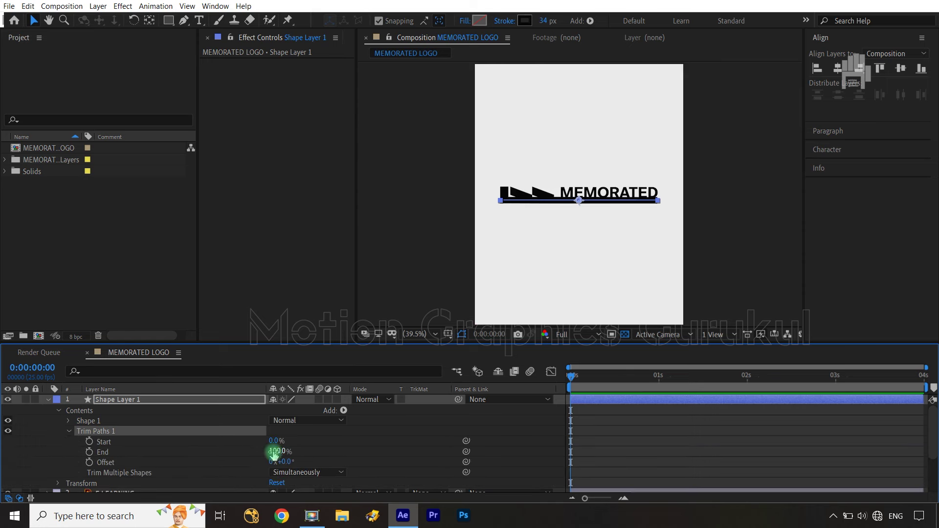
pyautogui.moveTo(274, 452); pyautogui.dragTo(296, 449)
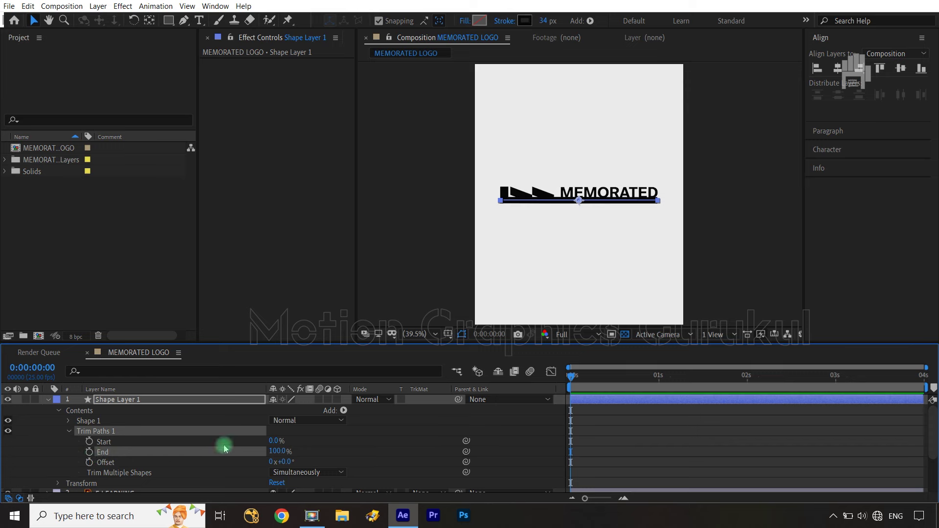
pyautogui.click(316, 445)
# - Keyframe the Trim Paths Start from 100% at 0:00:00:00 to 0% at 0:00:00:20 and scrub through the animation
pyautogui.click(89, 442)
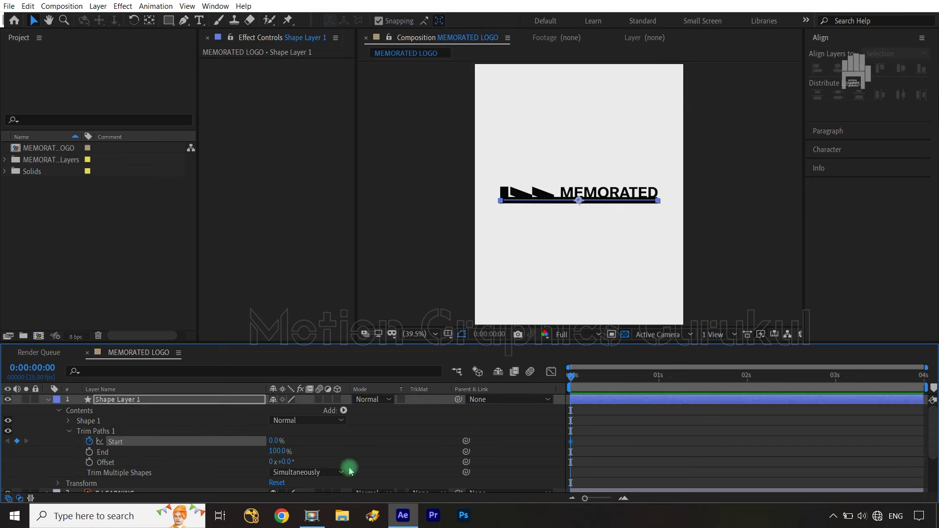
pyautogui.moveTo(273, 445); pyautogui.dragTo(606, 427)
pyautogui.hotkey('shift', 'pagedown')
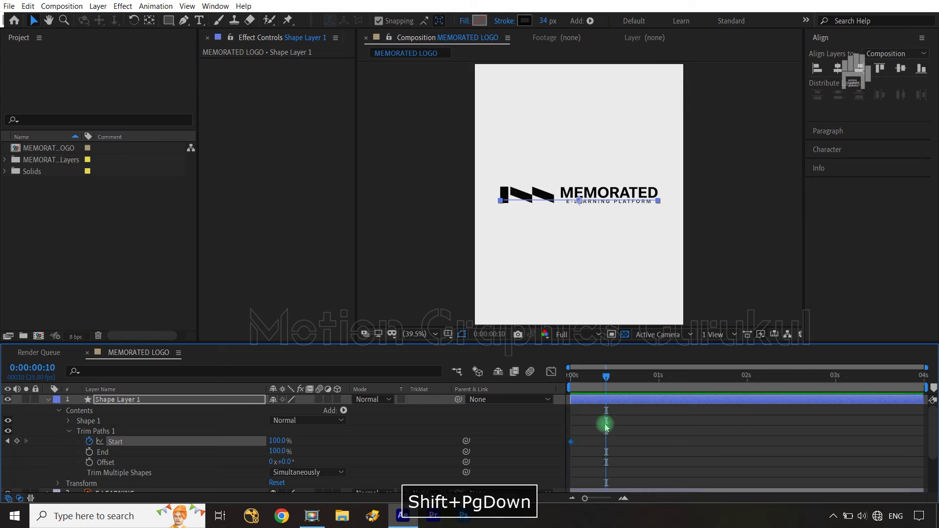
pyautogui.hotkey('shift', 'pagedown')
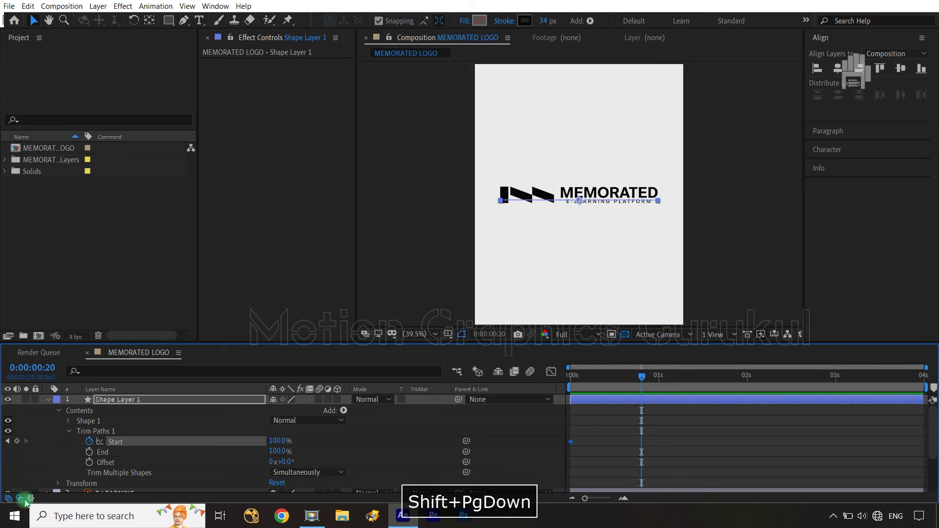
pyautogui.click(284, 452)
pyautogui.moveTo(277, 443); pyautogui.dragTo(168, 438)
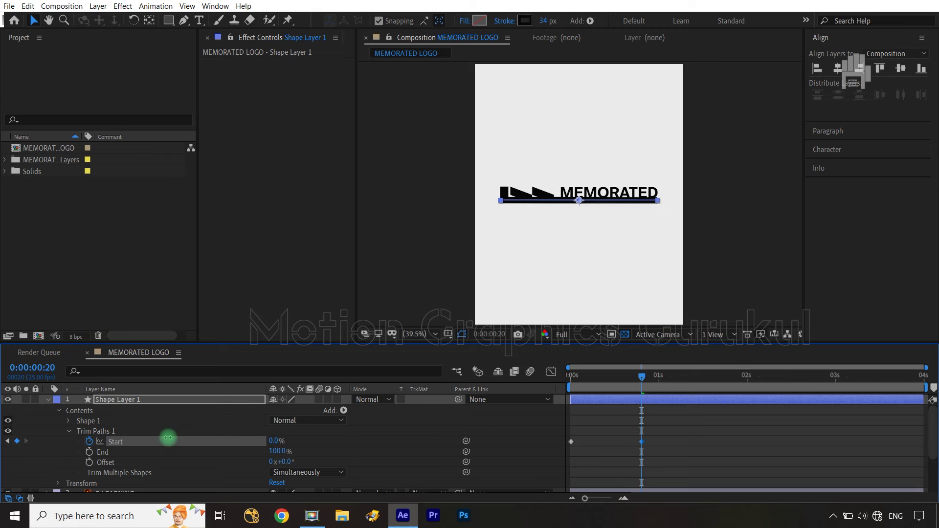
pyautogui.click(678, 405)
pyautogui.moveTo(642, 381); pyautogui.dragTo(546, 392)
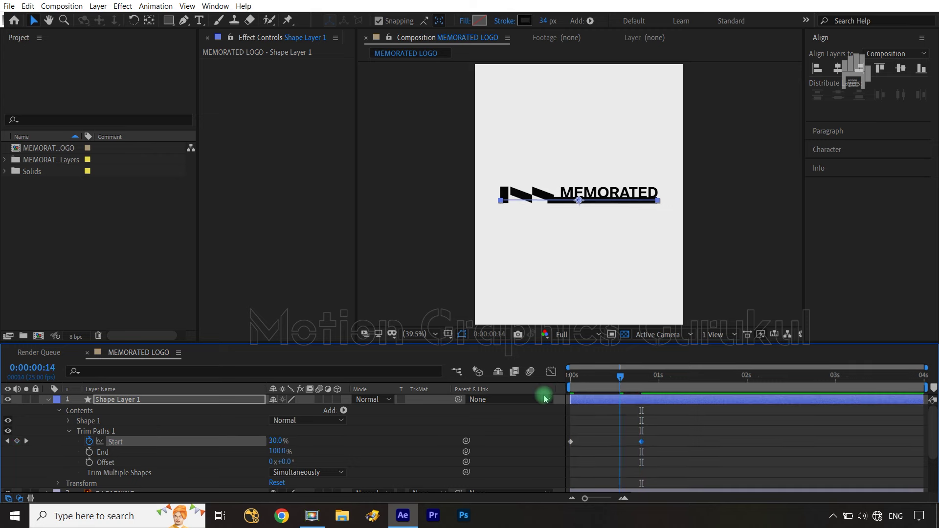
# - Keyframe the Trim Paths End at 100% on 0:00:00:10 and 31% on 0:00:01:05
pyautogui.hotkey('shift', 'pagedown')
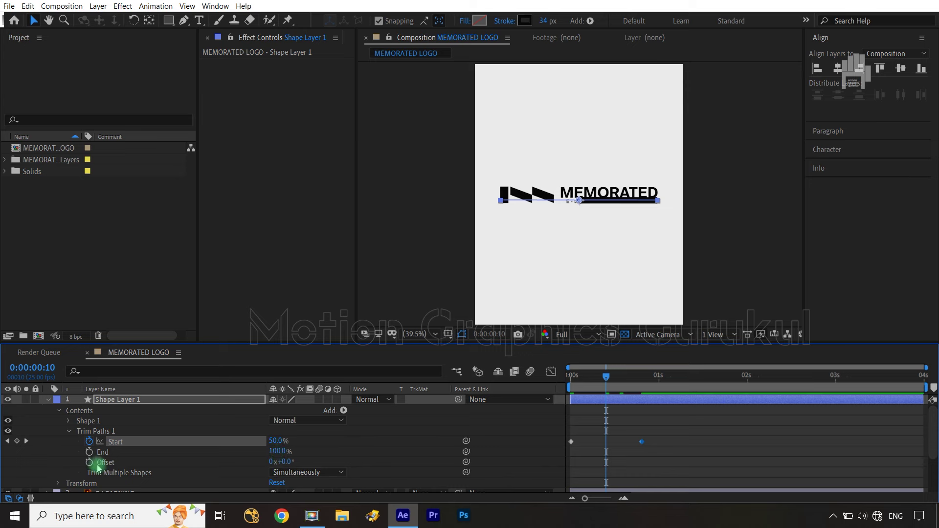
pyautogui.click(89, 453)
pyautogui.hotkey('shift', 'pagedown')
pyautogui.hotkey('shift', 'pagedown')
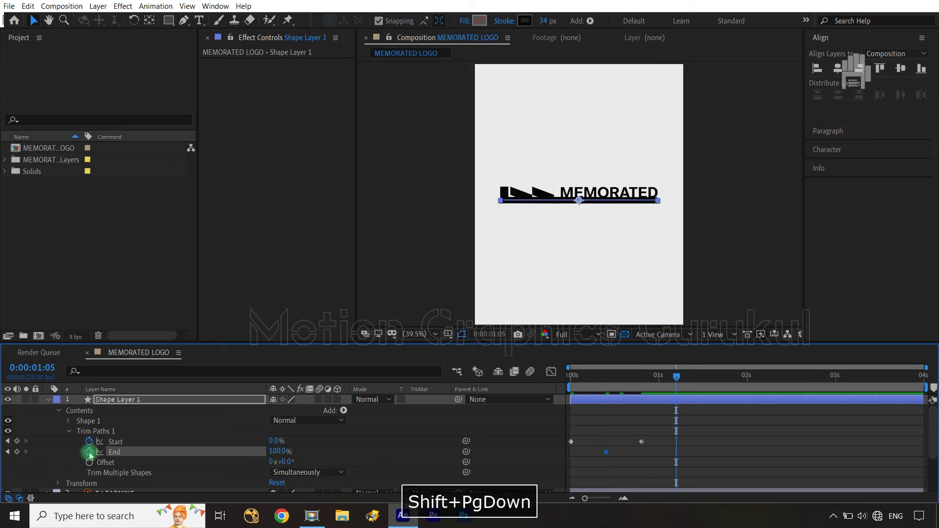
pyautogui.click(283, 451)
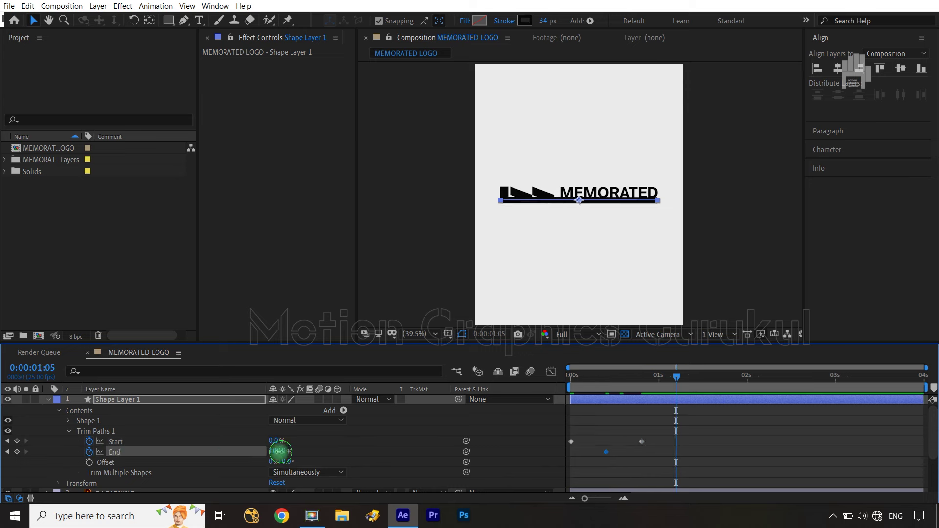
pyautogui.moveTo(281, 451); pyautogui.dragTo(238, 451)
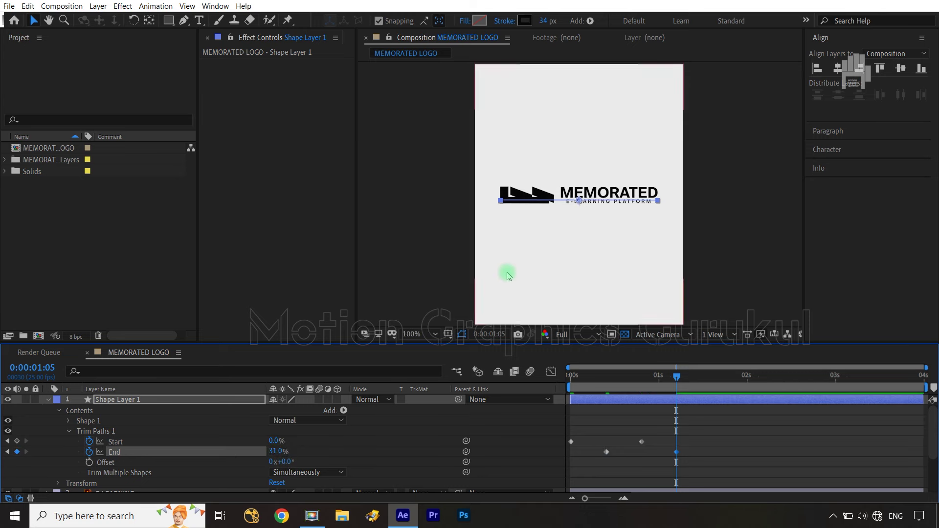
# - Fine-tune the End keyframe at 0:00:01:05 to 34% so the line stops at the outer edge of the last slanted logo shape
pyautogui.press('.')
pyautogui.press('.')
pyautogui.press('.')
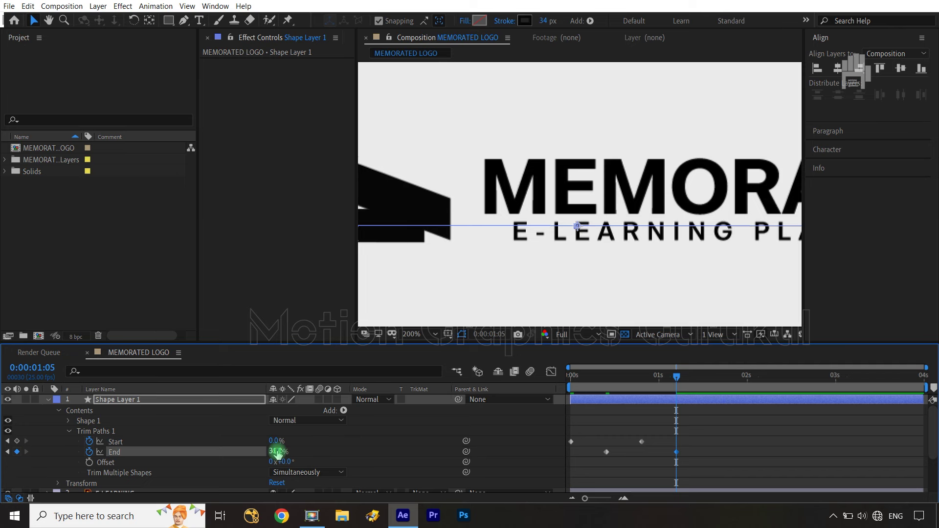
pyautogui.write('33')
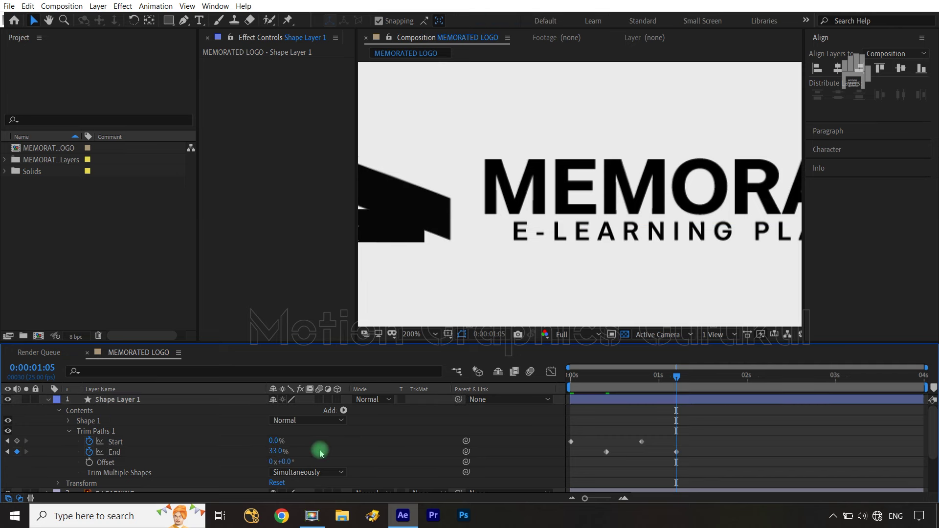
pyautogui.click(279, 451)
pyautogui.write('35')
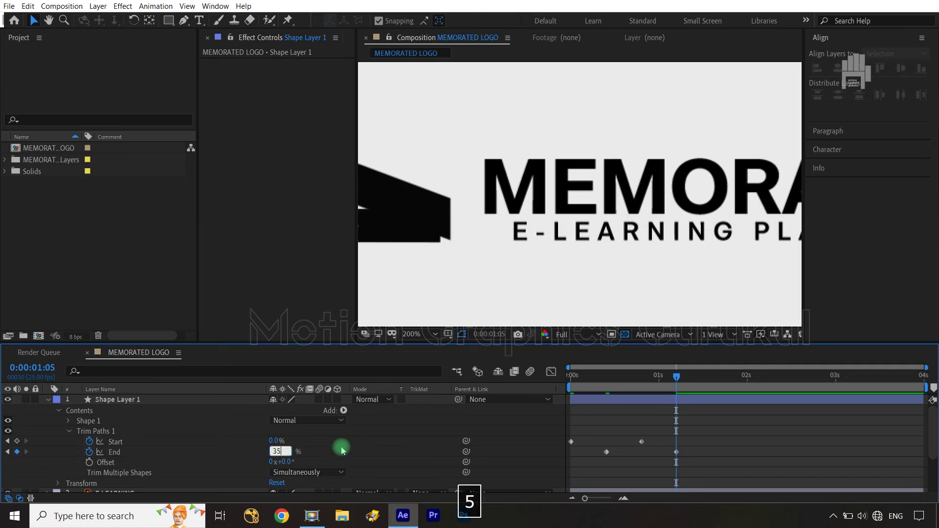
pyautogui.press('Return')
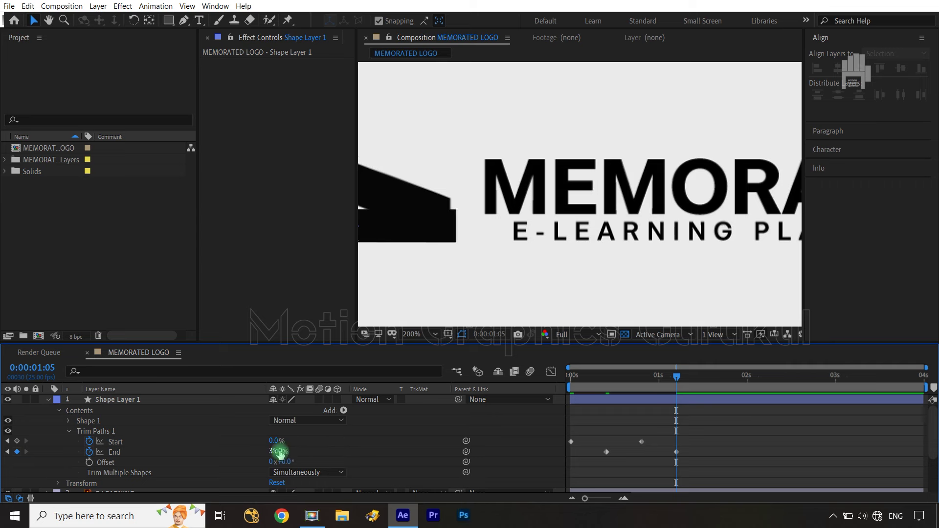
pyautogui.write('34')
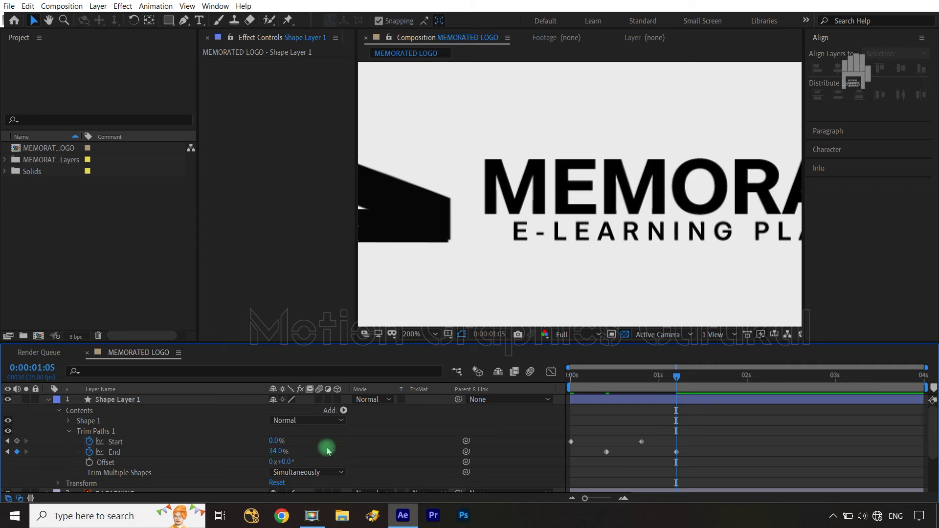
pyautogui.hotkey('shift', '/')
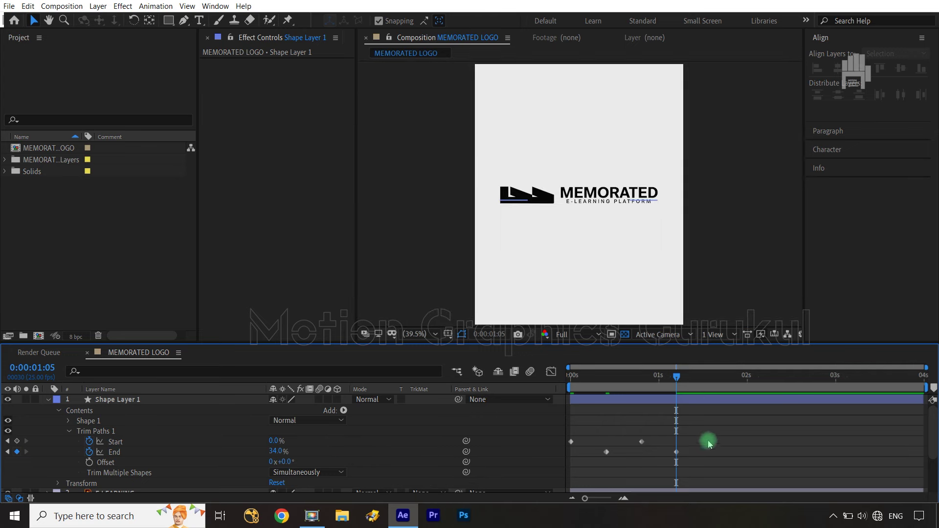
# - Apply Easy Ease to all Trim Paths Start and End keyframes and lengthen the ease into the ending keyframes in the speed graph
pyautogui.moveTo(712, 435); pyautogui.dragTo(558, 470)
pyautogui.press('F9')
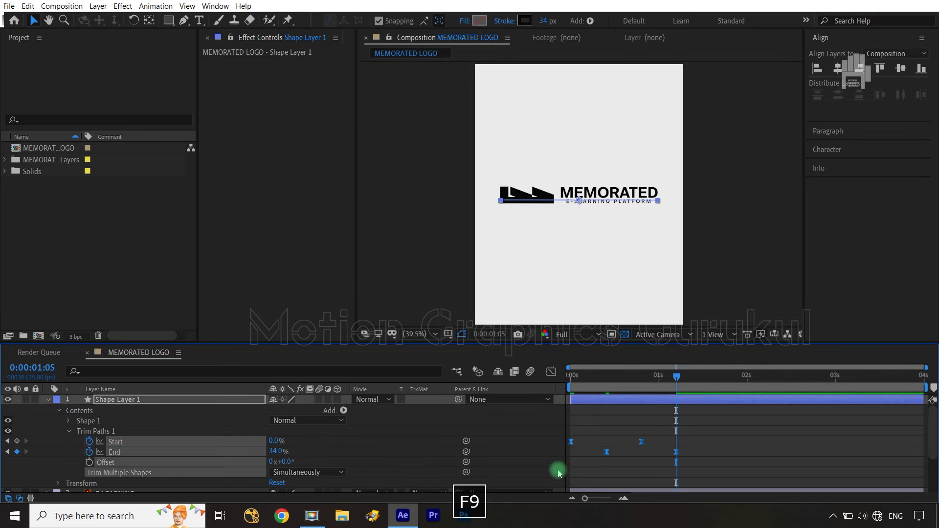
pyautogui.click(552, 372)
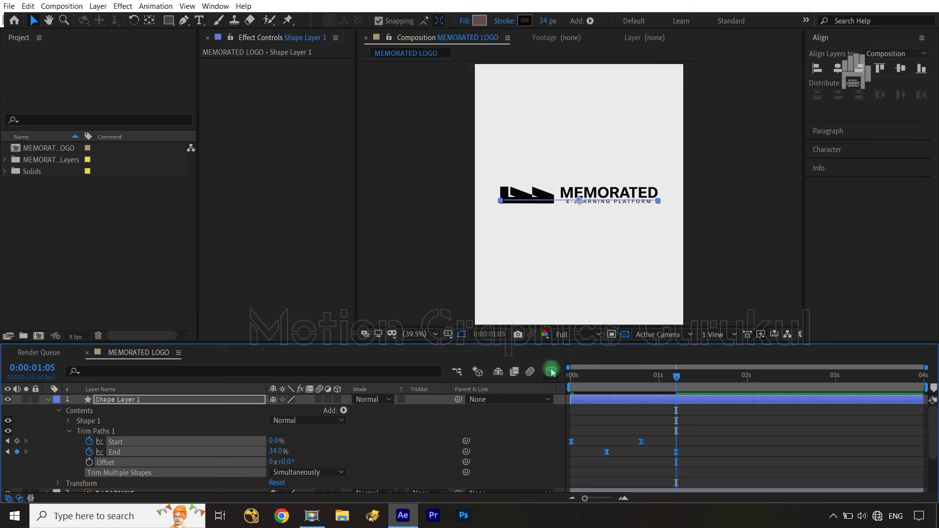
pyautogui.moveTo(715, 430); pyautogui.dragTo(589, 381)
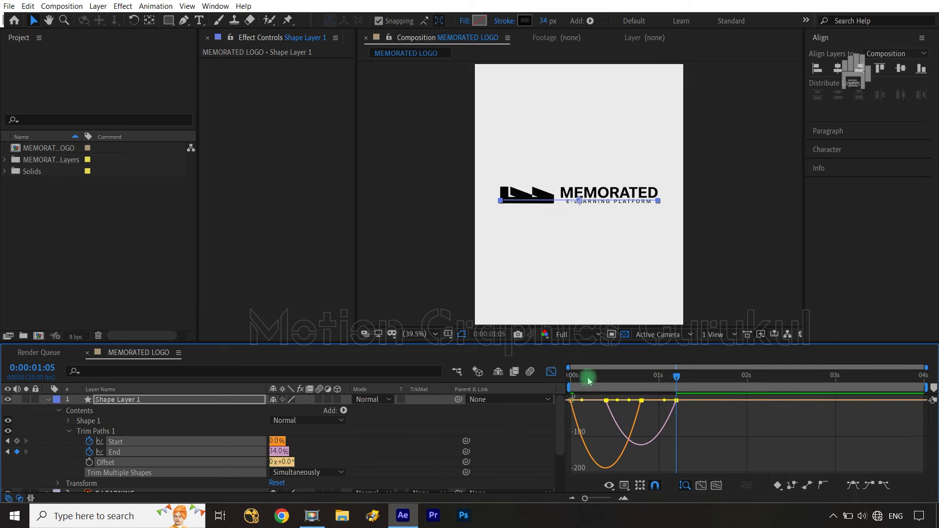
pyautogui.moveTo(679, 413); pyautogui.dragTo(626, 402)
pyautogui.click(551, 372)
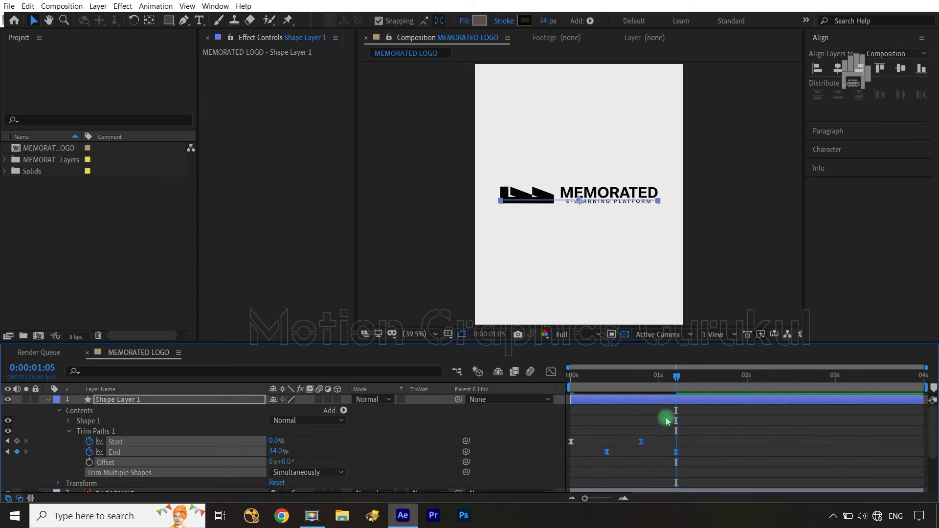
# - Preview the eased line animation from the start of the composition
pyautogui.press('space')
pyautogui.click(524, 434)
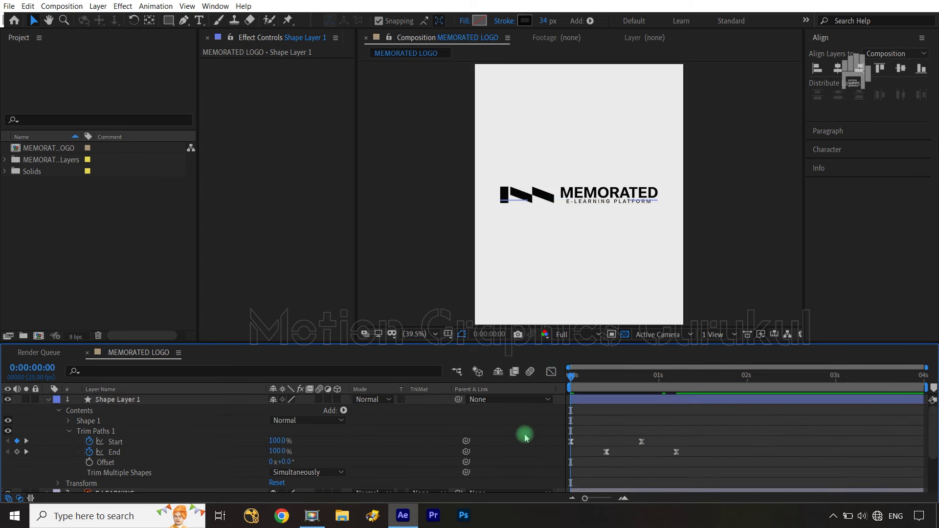
pyautogui.press('space')
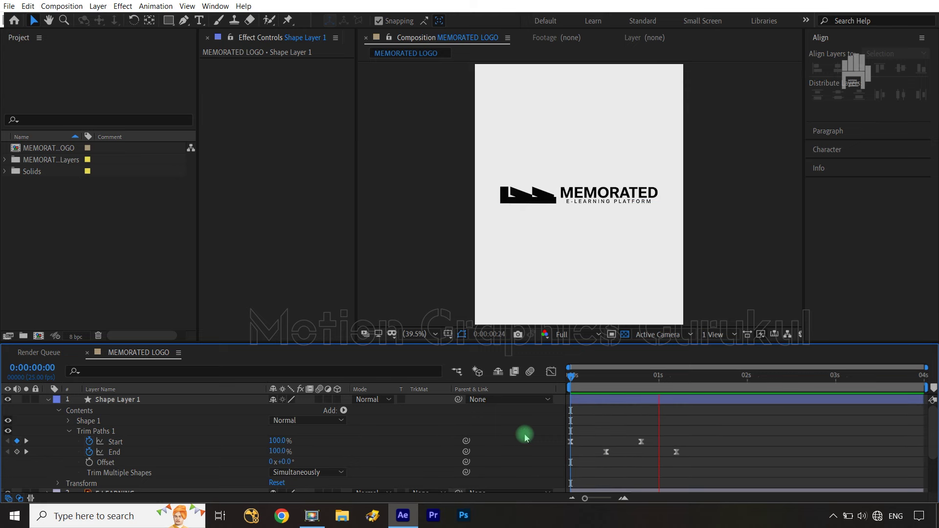
pyautogui.press('space')
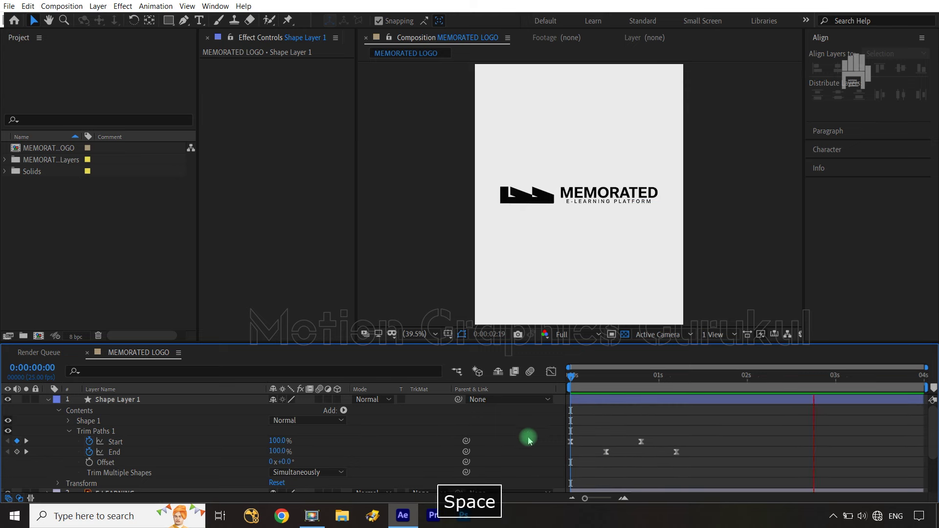
# - Reveal the line layer's Start and End keyframes and examine the line against the MEMORATED 2 text at 0:00:00:20 and 0:00:00:10
pyautogui.moveTo(688, 388); pyautogui.dragTo(639, 390)
pyautogui.scroll(3, 593, 210)
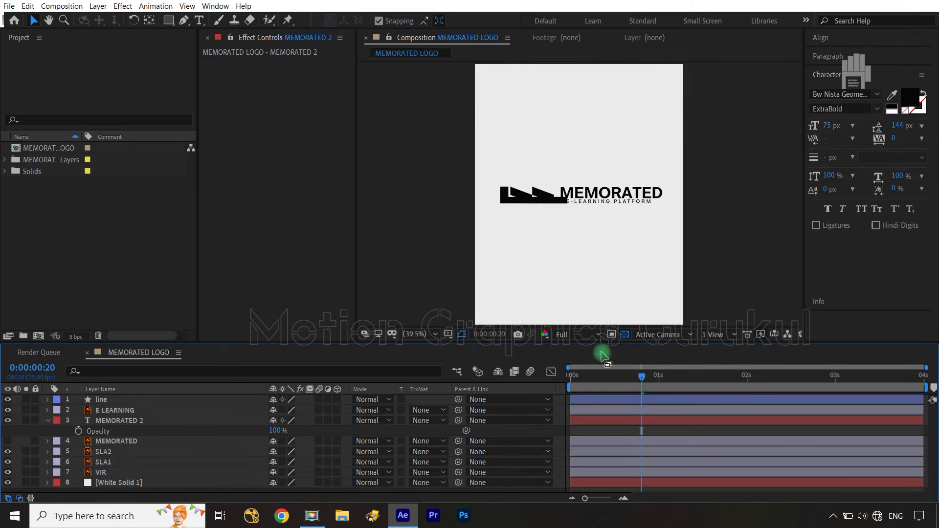
pyautogui.click(140, 420)
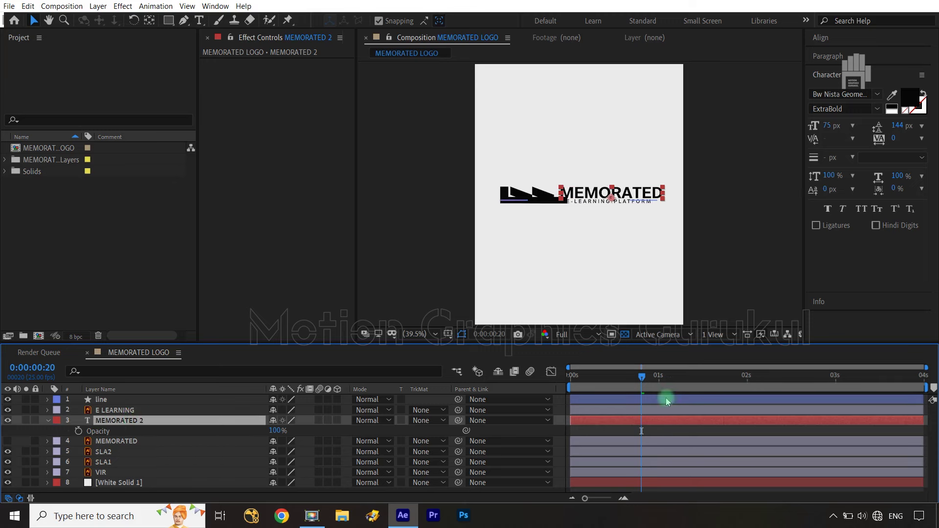
pyautogui.click(126, 400)
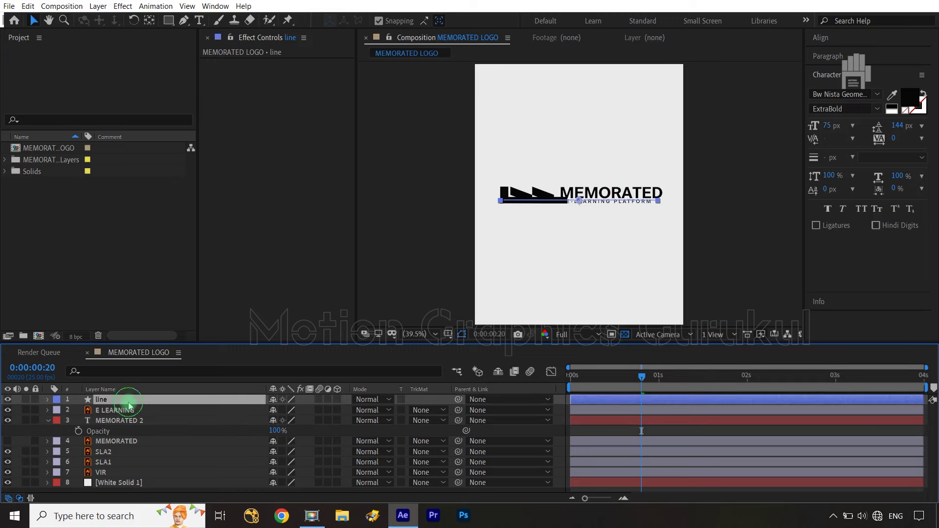
pyautogui.press('u')
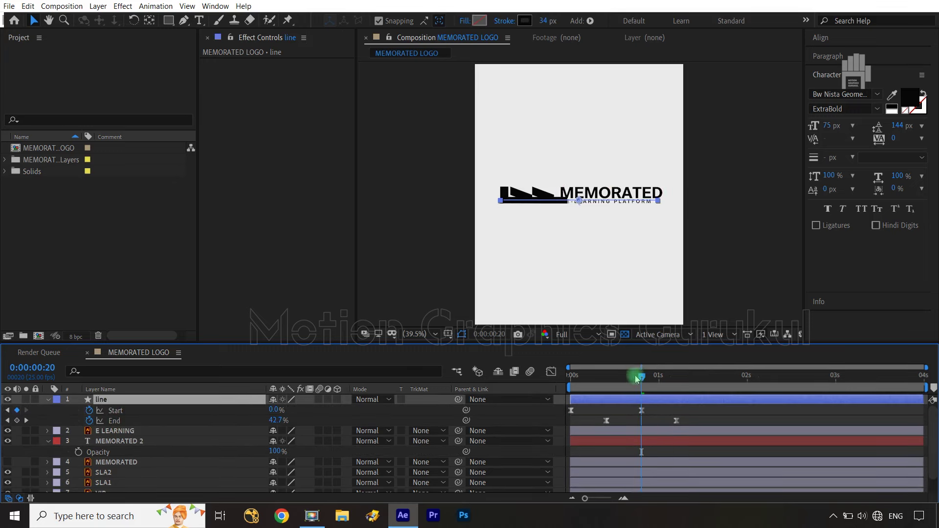
pyautogui.moveTo(642, 378); pyautogui.dragTo(606, 382)
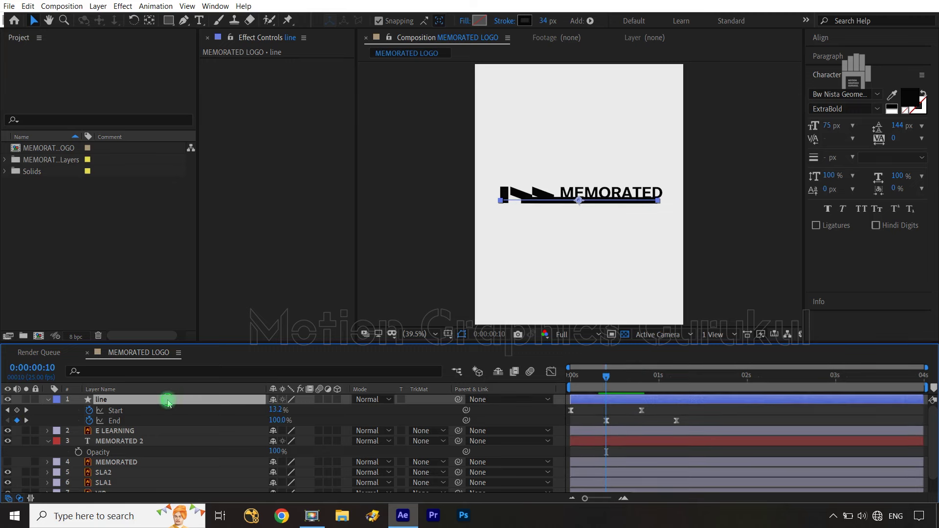
pyautogui.press('u')
pyautogui.press('u')
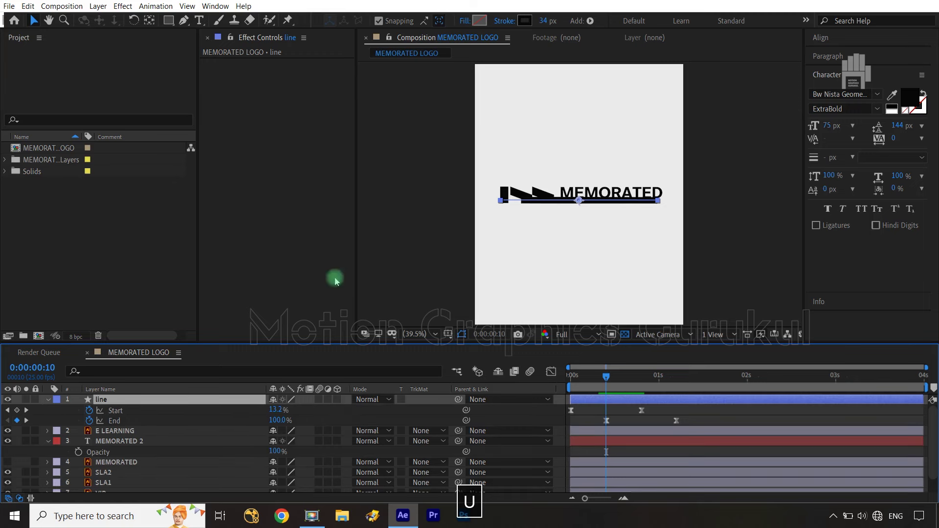
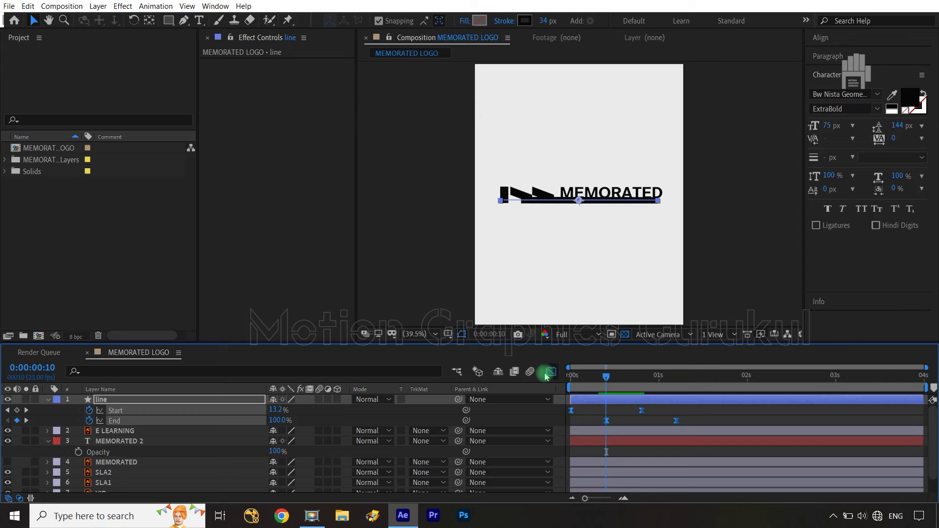
# - Set the current time to 0:00:00:14, at the peak speed of the End curve in the line layer's speed graph
pyautogui.click(549, 373)
pyautogui.click(612, 380)
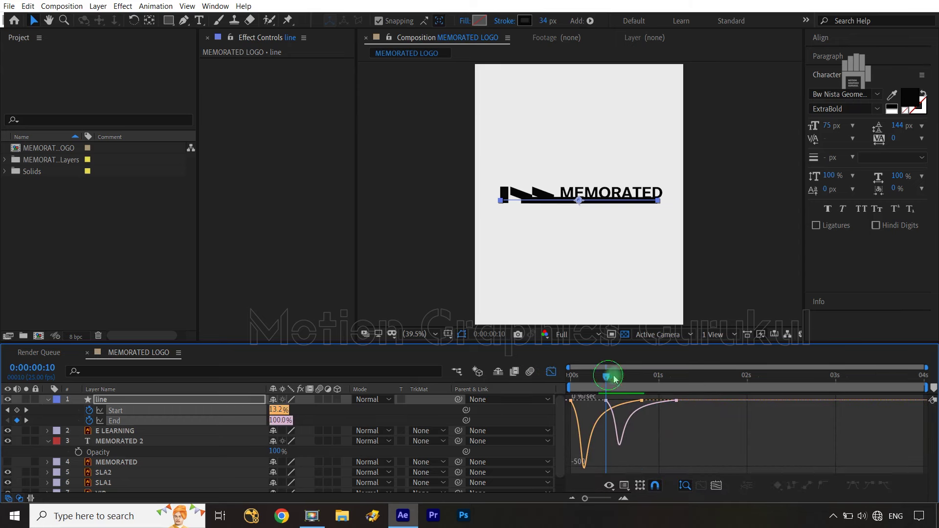
pyautogui.moveTo(615, 379); pyautogui.dragTo(623, 381)
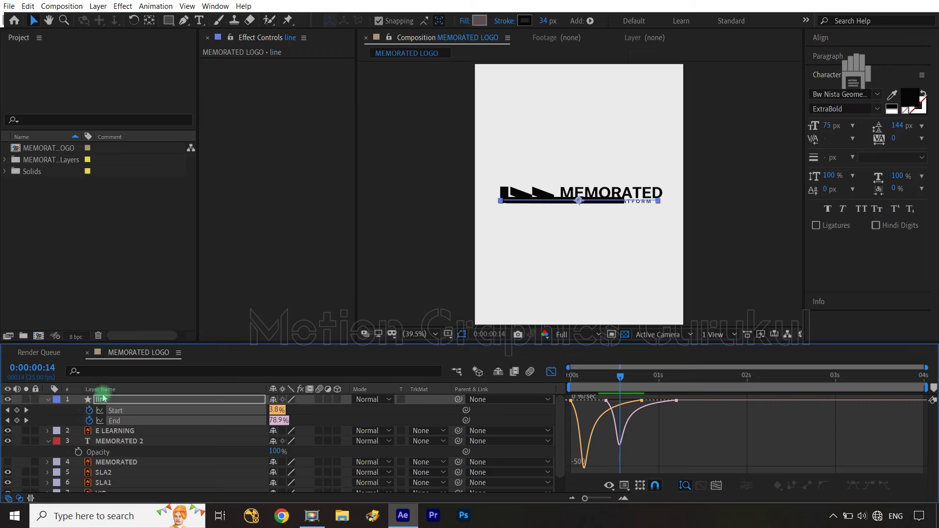
pyautogui.click(553, 373)
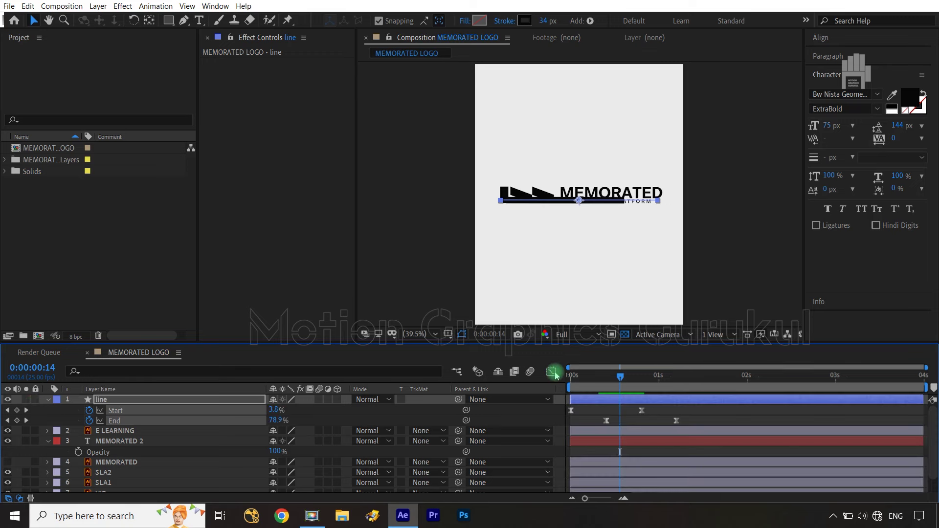
# - Add Position keyframes to the MEMORATED 2 text layer at 0:00:00:14 and 0:00:01:05
pyautogui.click(122, 445)
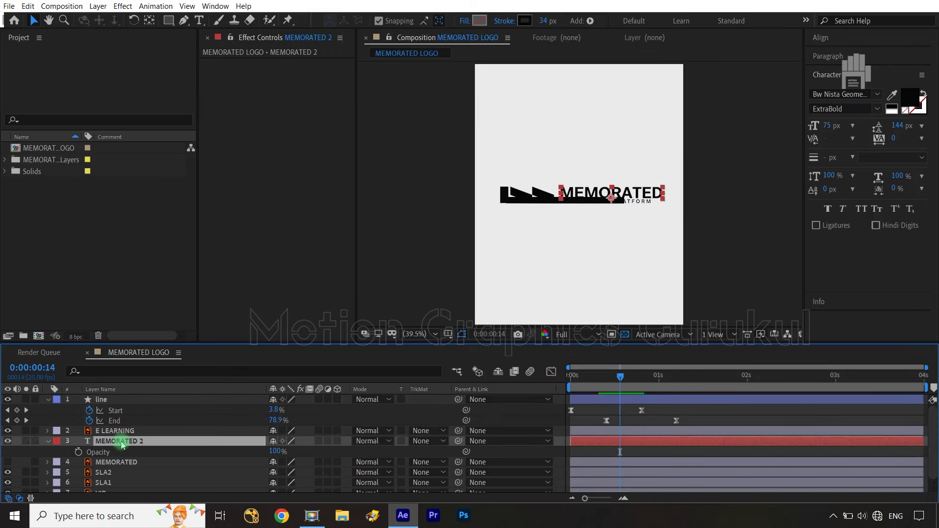
pyautogui.press('p')
pyautogui.click(78, 452)
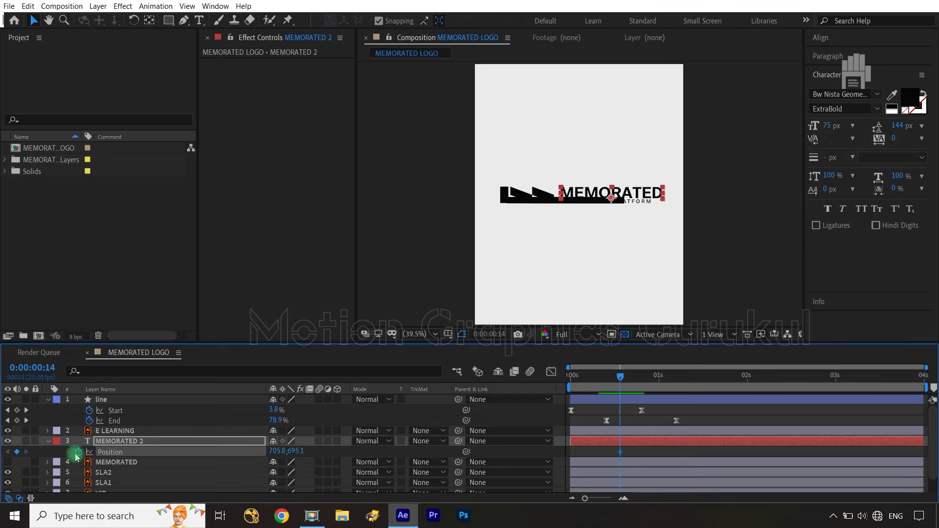
pyautogui.moveTo(711, 418); pyautogui.dragTo(677, 387)
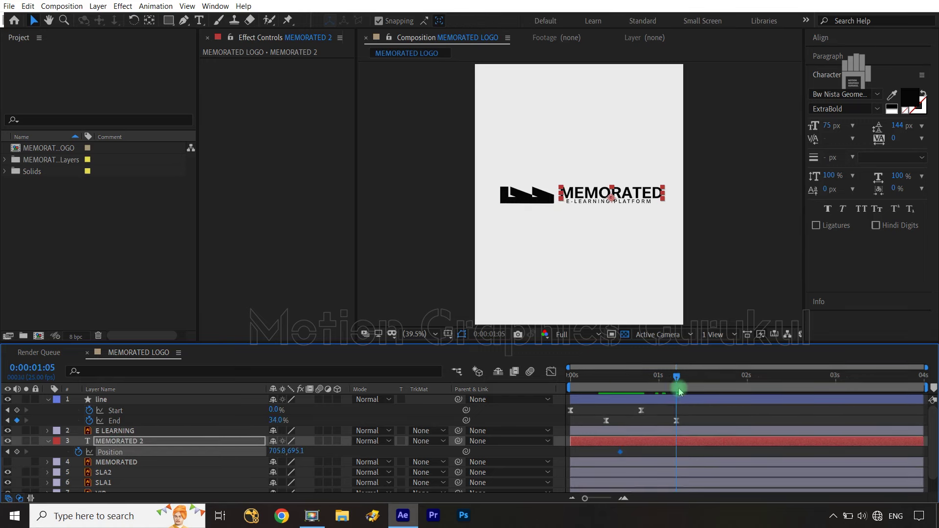
pyautogui.click(17, 453)
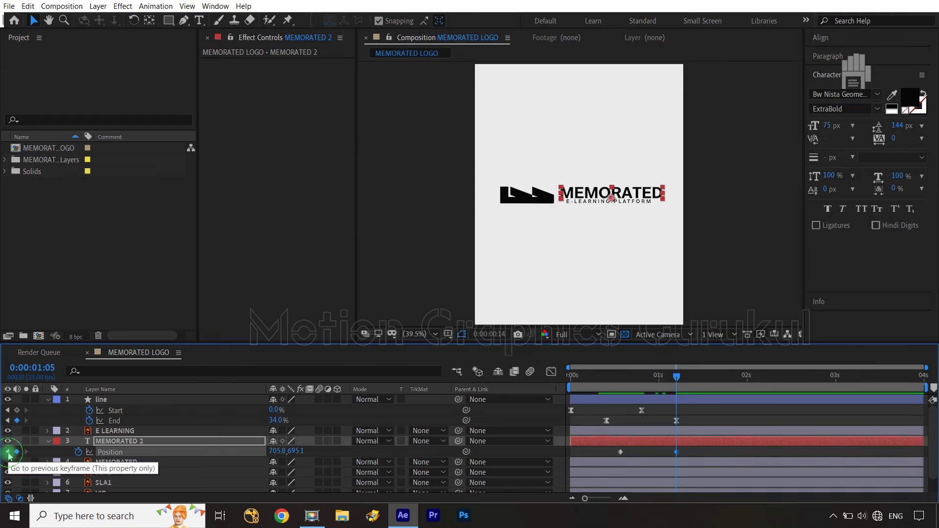
# - Set the MEMORATED 2 Y position to 798.1 at 0:00:00:14 and 725.1 at 0:00:01:05 so the text rises
pyautogui.click(8, 453)
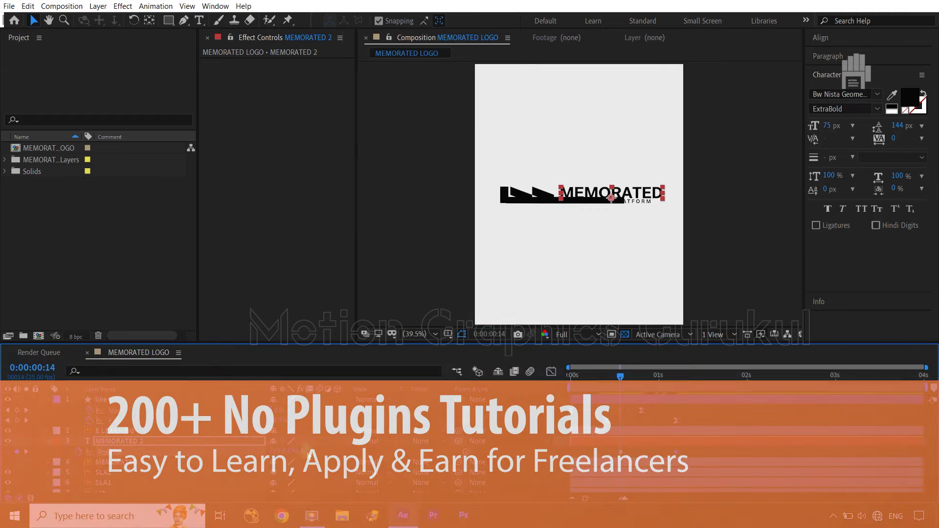
pyautogui.moveTo(300, 451); pyautogui.dragTo(343, 451)
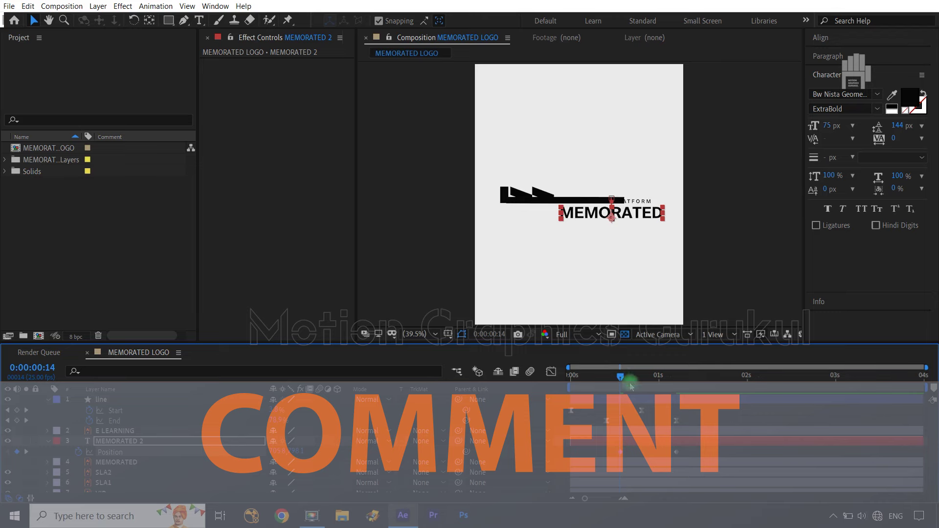
pyautogui.moveTo(632, 386); pyautogui.dragTo(678, 389)
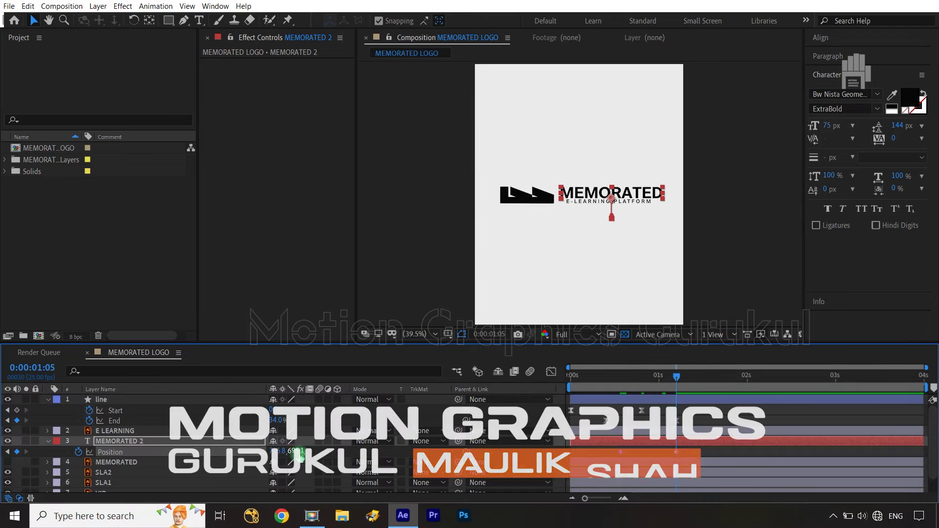
pyautogui.moveTo(300, 455); pyautogui.dragTo(321, 452)
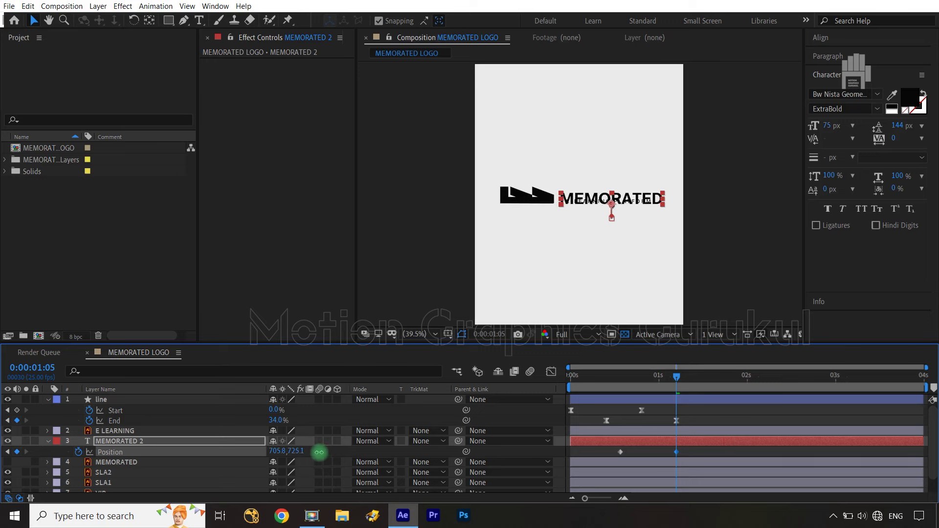
pyautogui.click(355, 455)
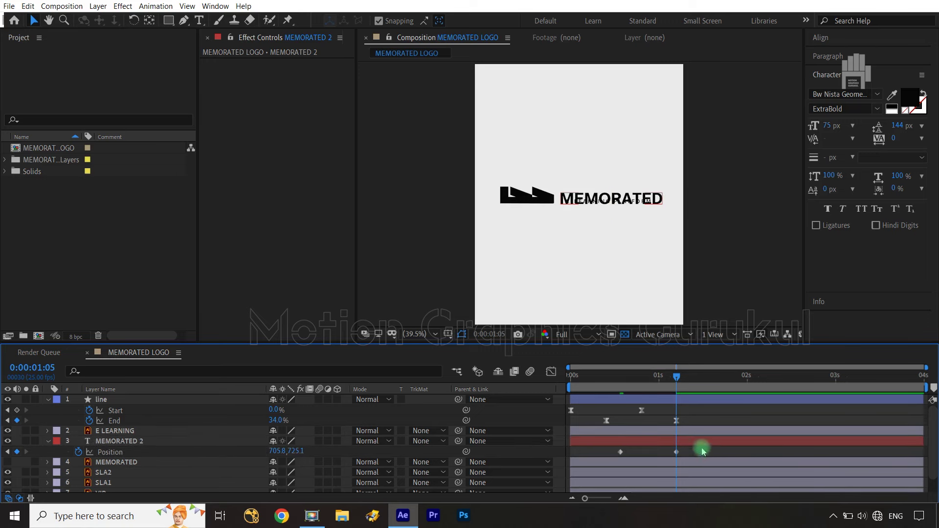
pyautogui.moveTo(702, 446); pyautogui.dragTo(612, 456)
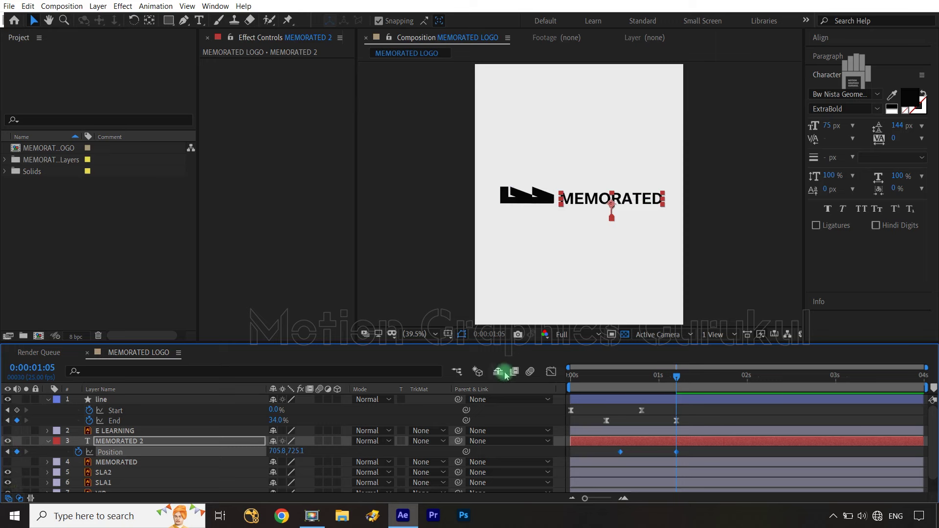
pyautogui.click(552, 372)
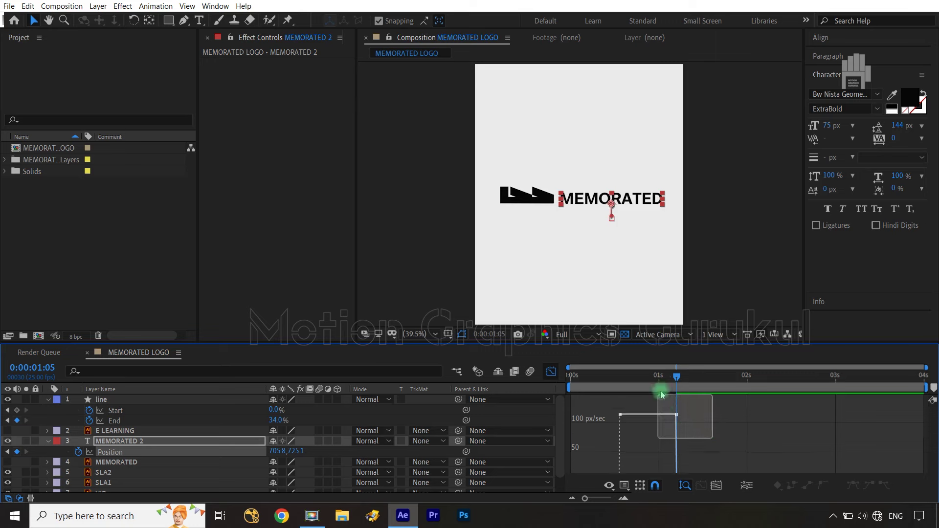
pyautogui.hotkey('shift', 'F3')
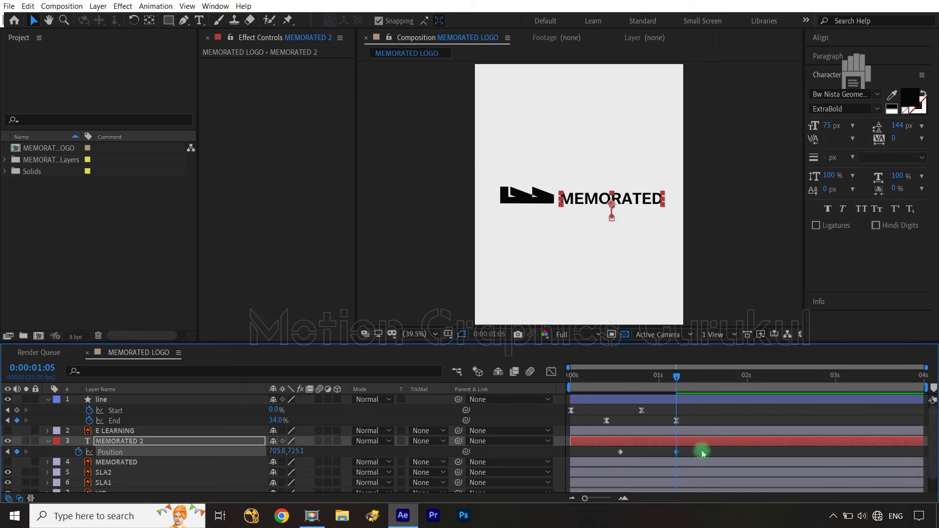
# - Apply Easy Ease to both MEMORATED 2 Position keyframes and lengthen the ease into the ending keyframe in the speed graph
pyautogui.moveTo(703, 447); pyautogui.dragTo(611, 457)
pyautogui.press('F9')
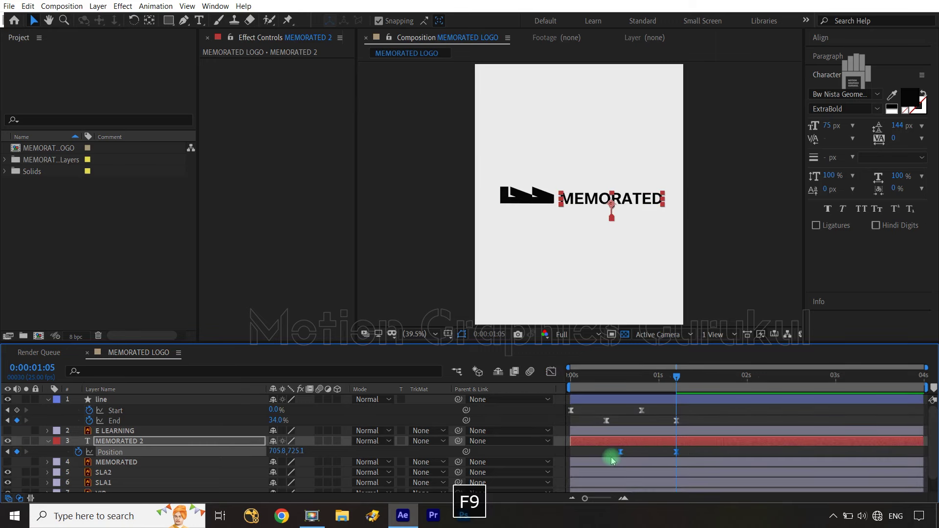
pyautogui.click(551, 372)
pyautogui.moveTo(658, 446); pyautogui.dragTo(641, 411)
pyautogui.click(551, 371)
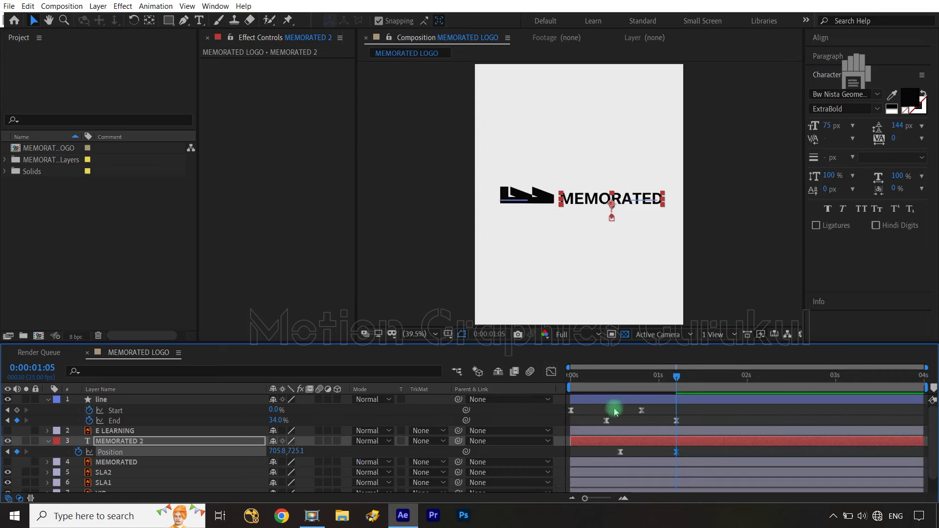
# - Return to 0:00:00:00 and solo the line, White Solid 1 and MEMORATED 2 layers
pyautogui.moveTo(675, 377); pyautogui.dragTo(570, 375)
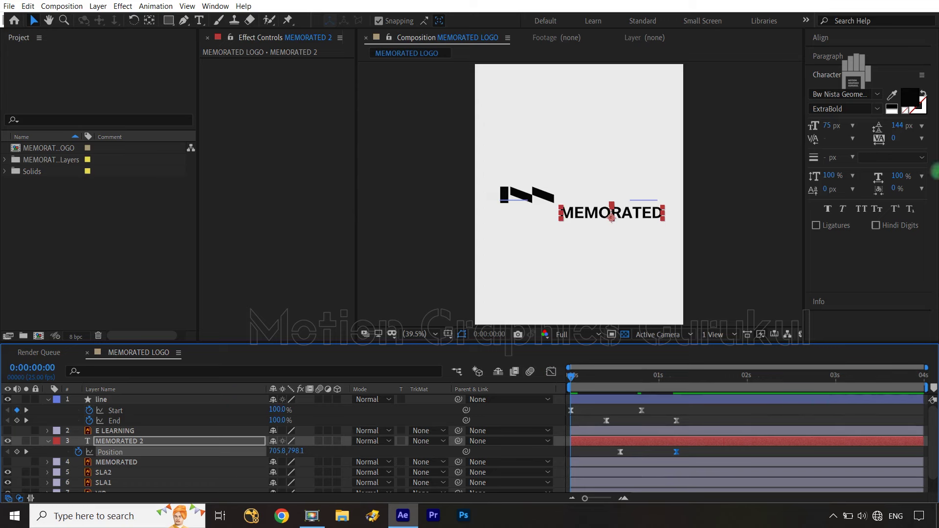
pyautogui.scroll(-1, 31, 467)
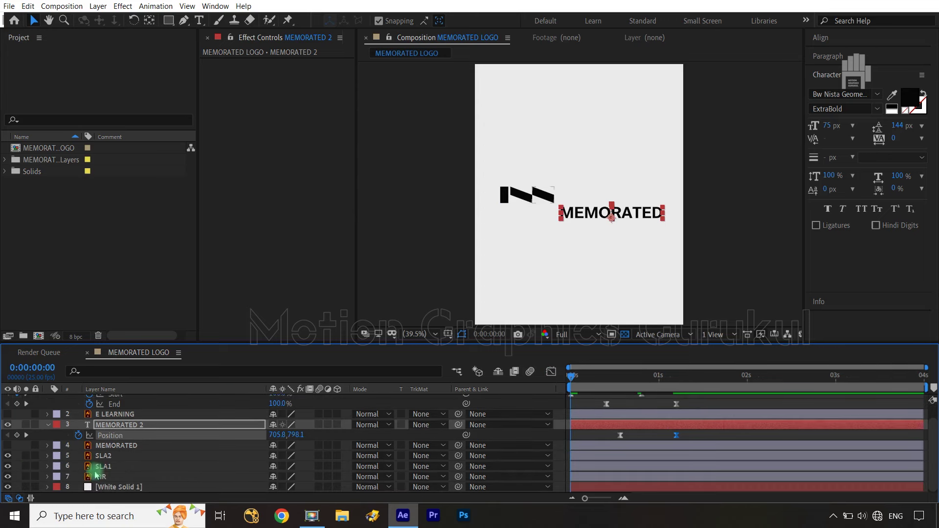
pyautogui.scroll(1, 51, 441)
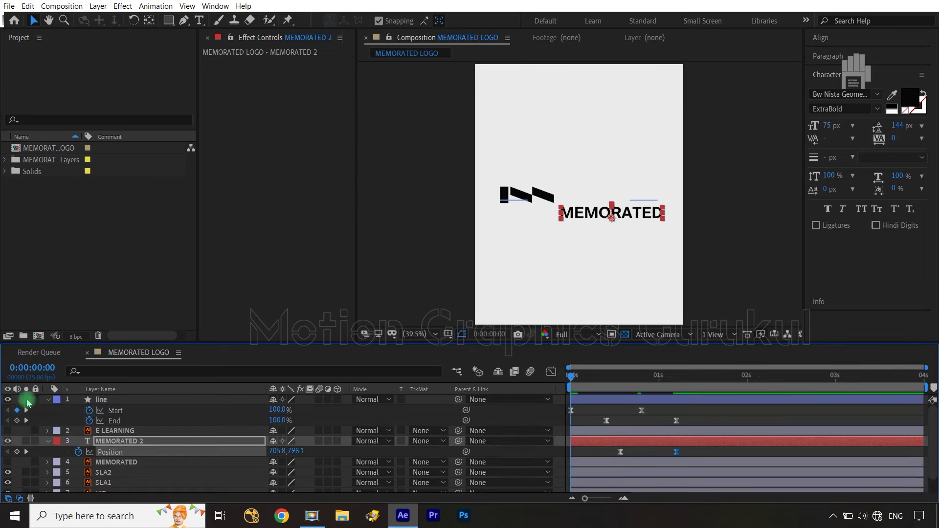
pyautogui.click(26, 400)
pyautogui.scroll(-1, 27, 445)
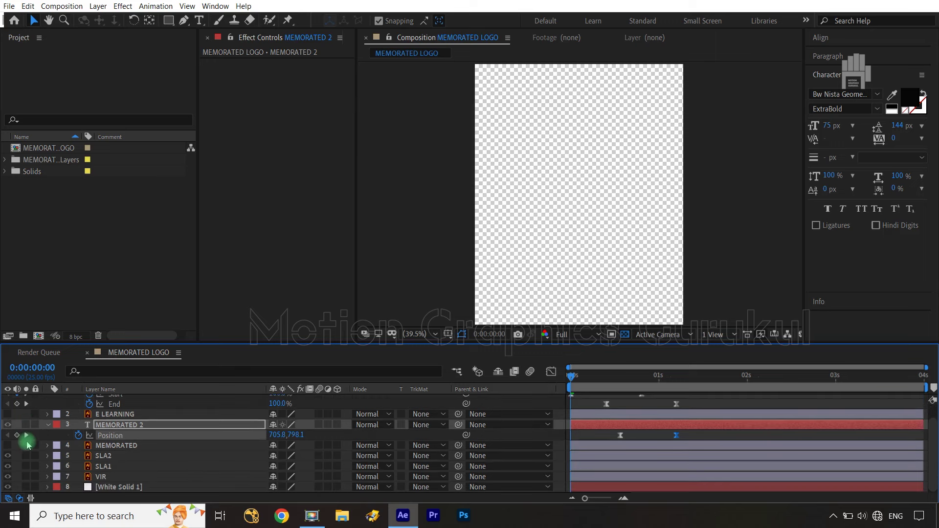
pyautogui.click(25, 488)
pyautogui.scroll(1, 42, 464)
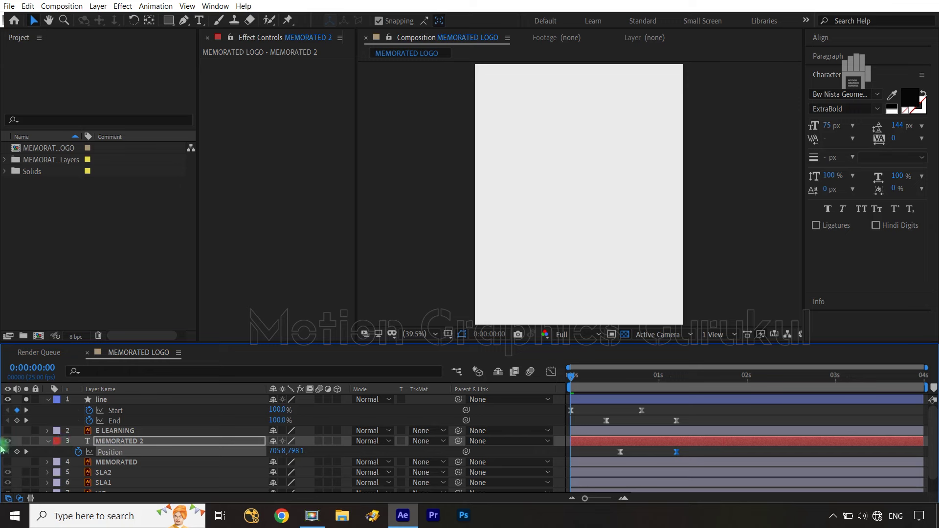
pyautogui.click(27, 442)
# - Preview the soloed line and rising MEMORATED 2 text animation from the start
pyautogui.click(542, 409)
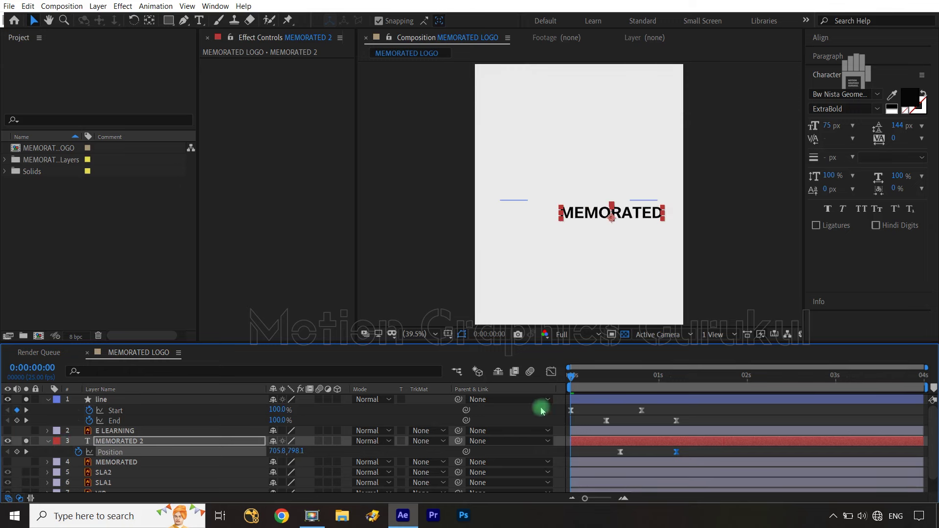
pyautogui.press('space')
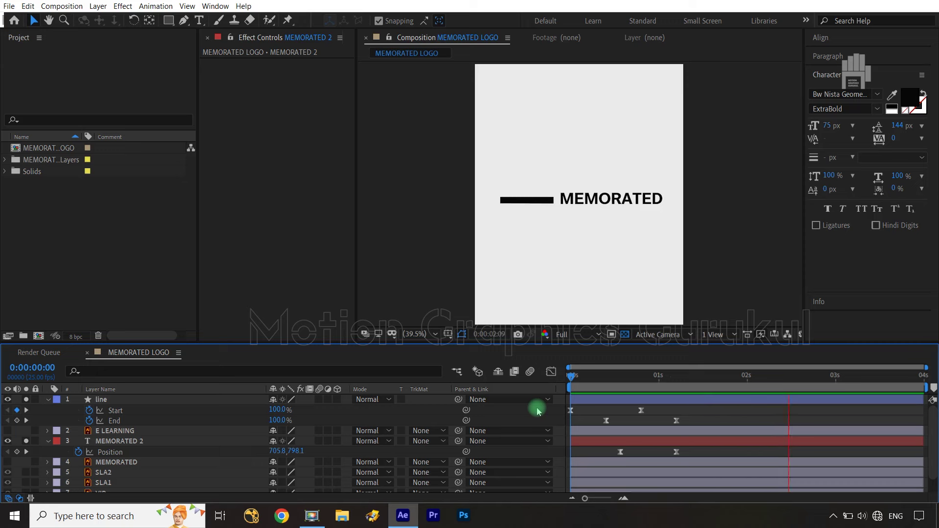
pyautogui.press('space')
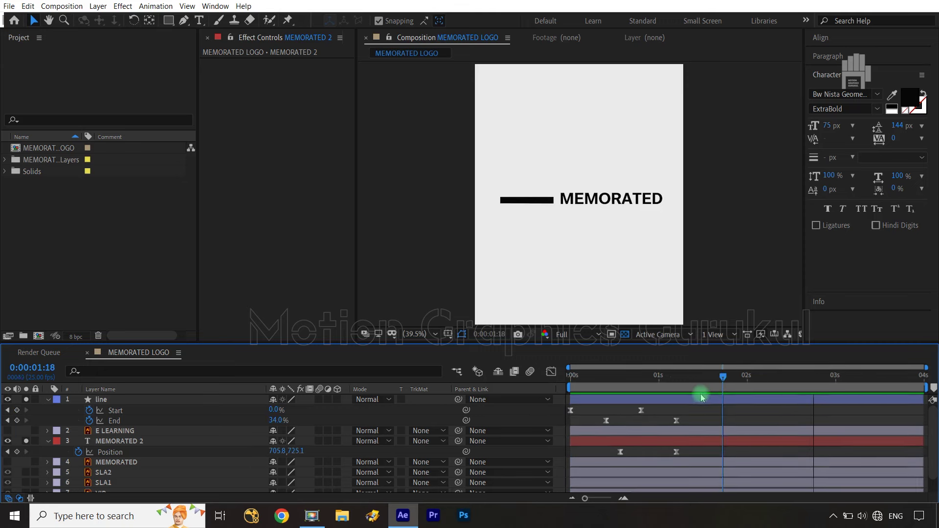
# - End the work area shortly after the last line and text keyframes and preview the shortened range from the start
pyautogui.moveTo(699, 377); pyautogui.dragTo(691, 376)
pyautogui.press('n')
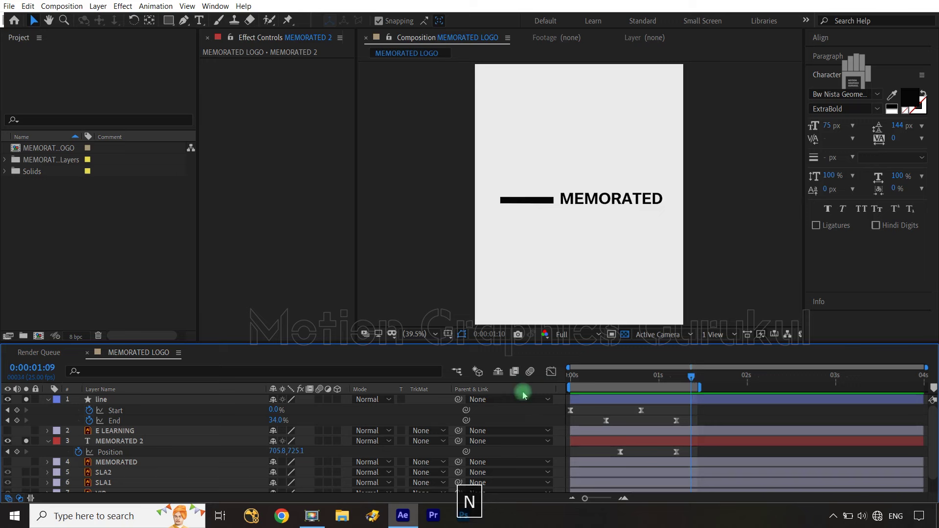
pyautogui.press('Home')
pyautogui.press('space')
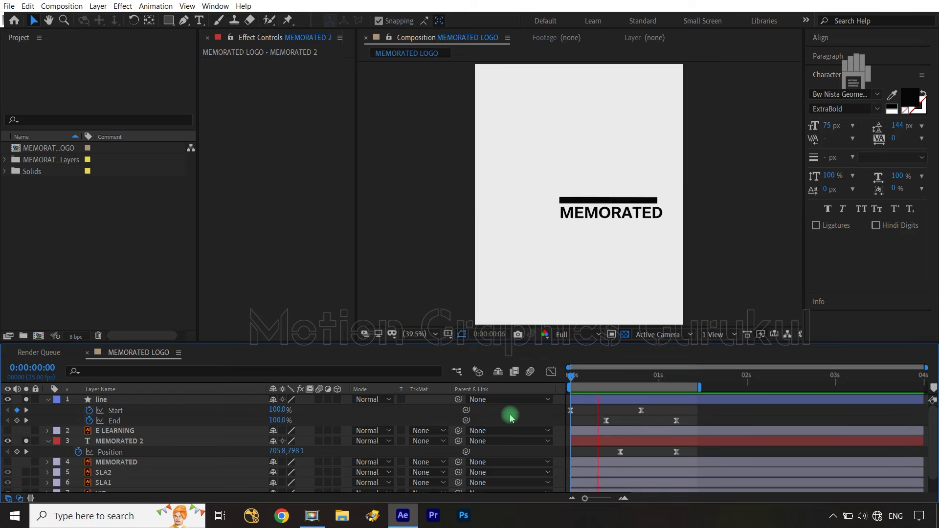
pyautogui.press('space')
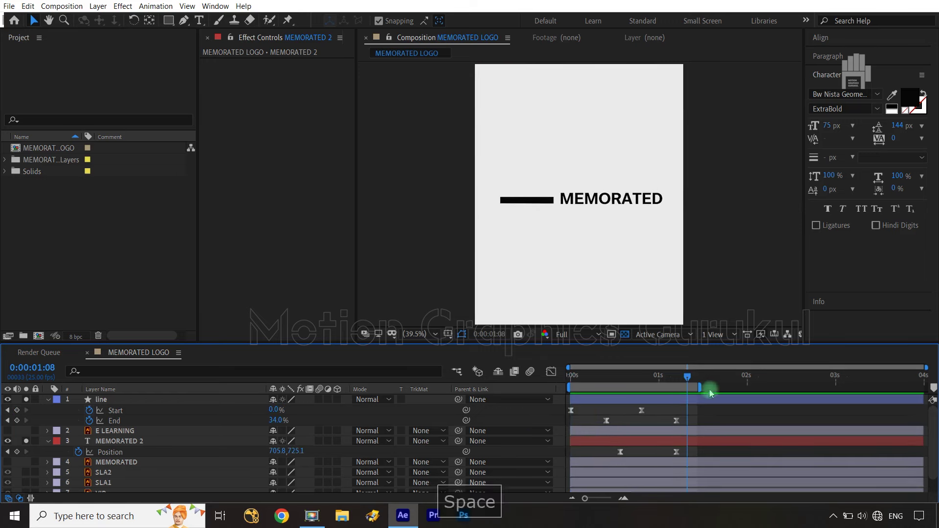
# - At 0:00:01:05, show the rulers and place a horizontal guide along the upper edge of the black line
pyautogui.moveTo(687, 377)
pyautogui.mouseDown()
pyautogui.moveTo(645, 376)
pyautogui.moveTo(675, 377)
pyautogui.mouseUp()
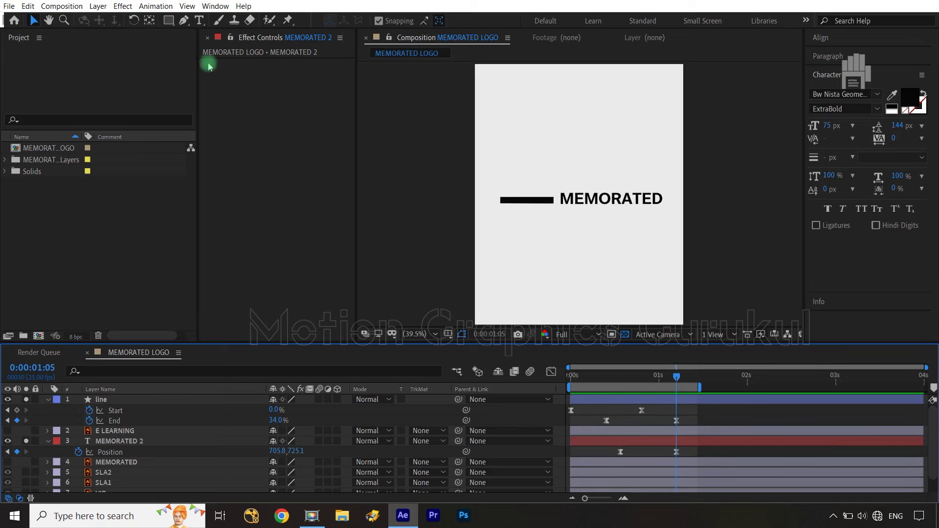
pyautogui.click(169, 20)
pyautogui.press('/')
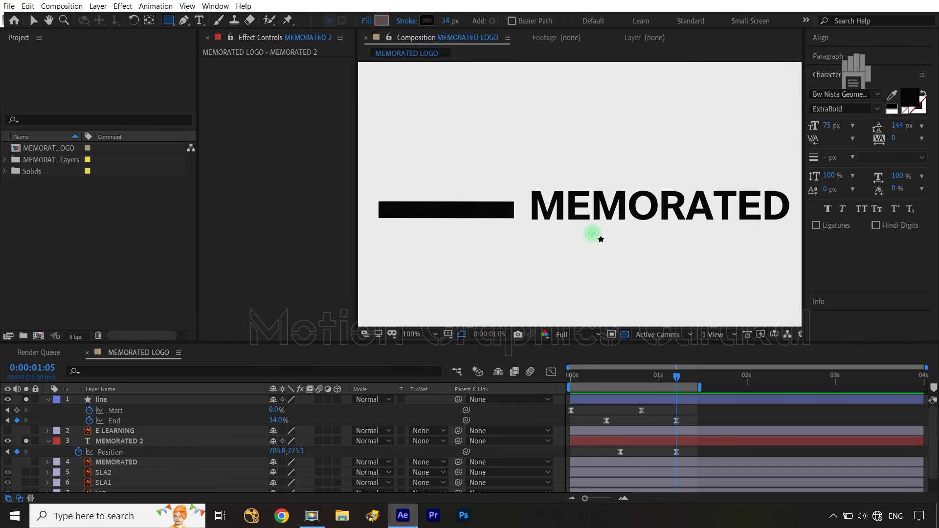
pyautogui.hotkey('ctrl', 'r')
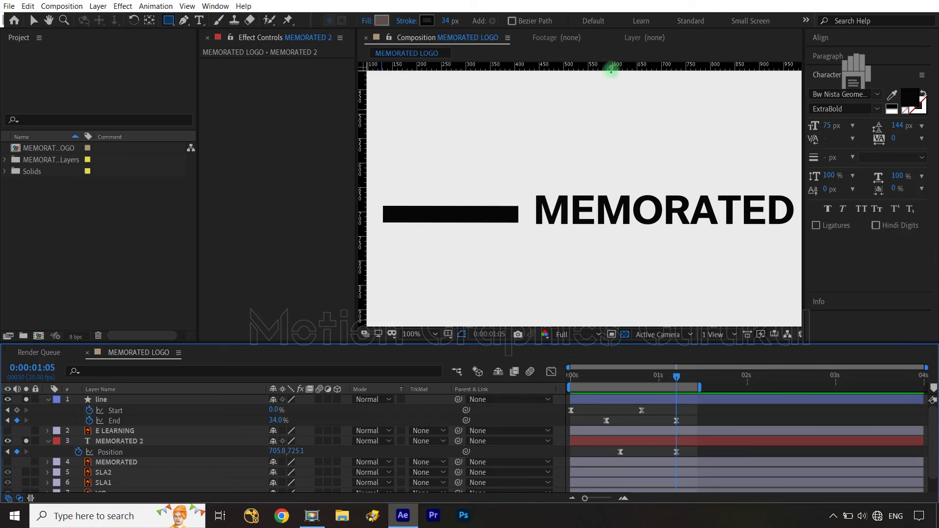
pyautogui.moveTo(612, 69); pyautogui.dragTo(606, 224)
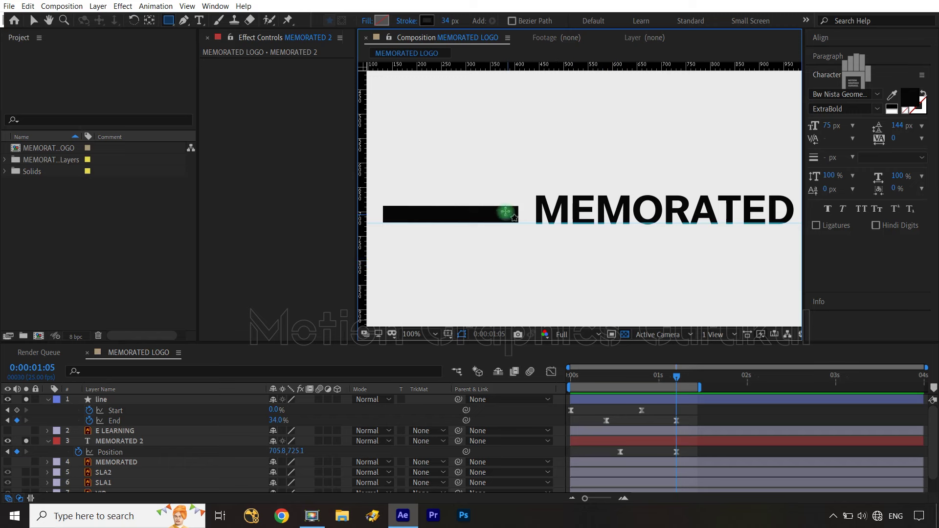
pyautogui.press('v')
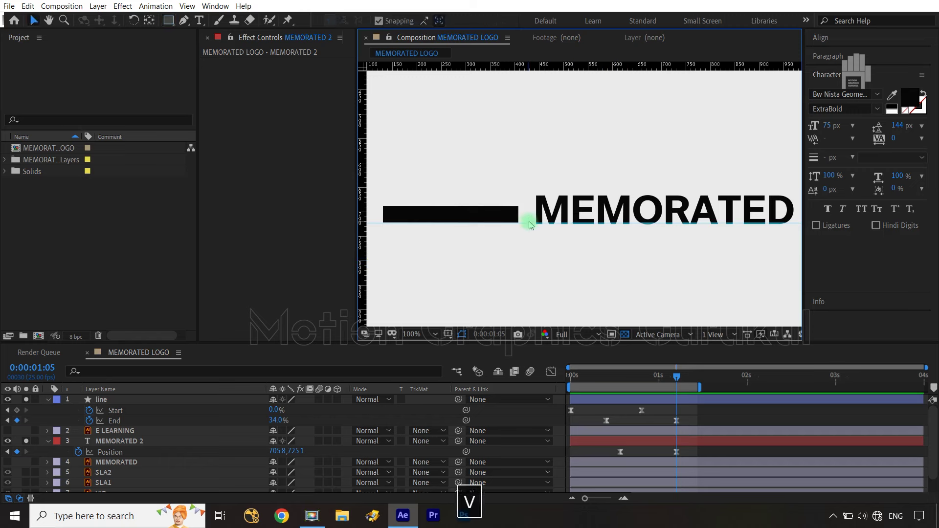
pyautogui.moveTo(529, 222); pyautogui.dragTo(520, 206)
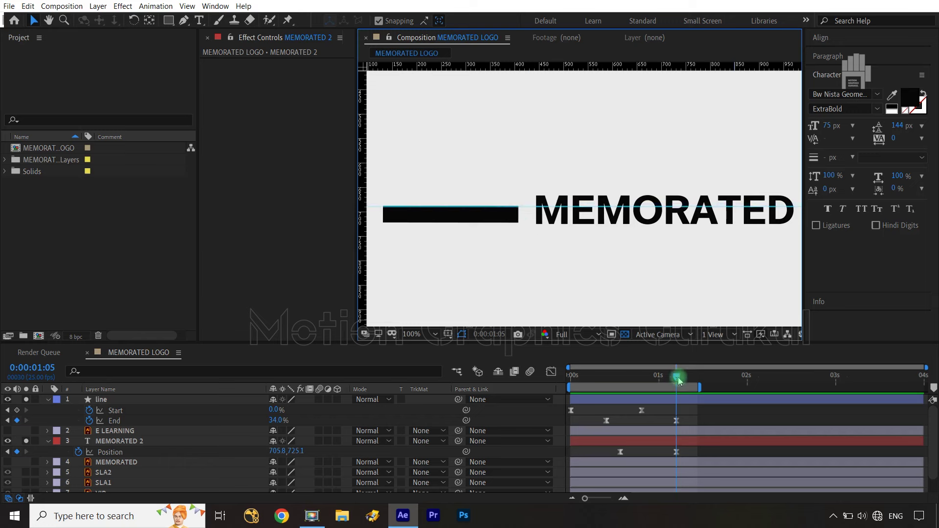
# - Draw a rectangle as a new shape layer over the lower half of the MEMORATED text, spanning its full width and extending below it
pyautogui.moveTo(677, 377)
pyautogui.mouseDown()
pyautogui.moveTo(689, 380)
pyautogui.moveTo(655, 380)
pyautogui.moveTo(678, 382)
pyautogui.mouseUp()
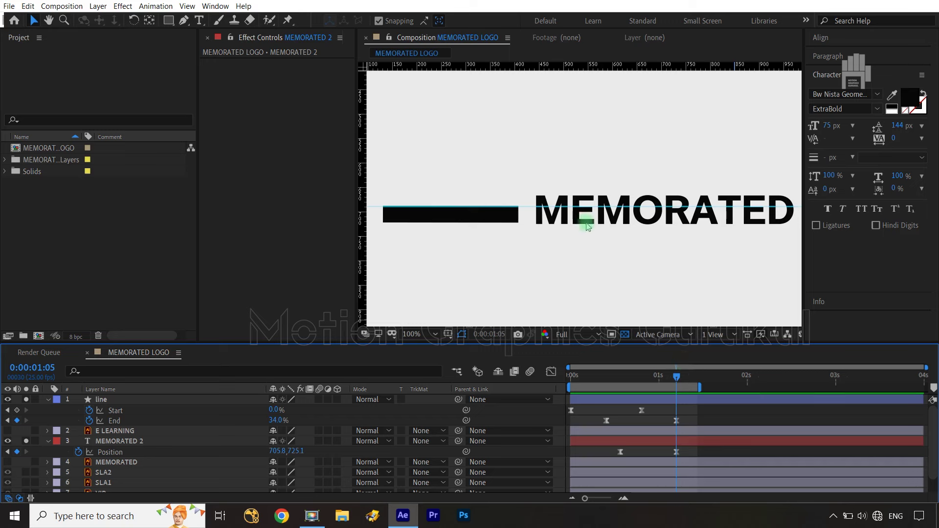
pyautogui.click(168, 20)
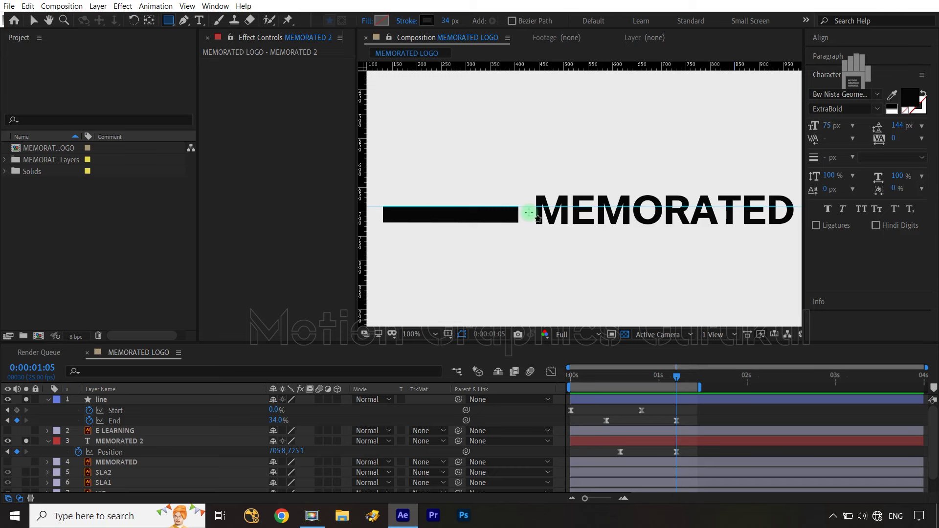
pyautogui.moveTo(534, 216)
pyautogui.mouseDown()
pyautogui.moveTo(608, 245)
pyautogui.moveTo(797, 269)
pyautogui.mouseUp()
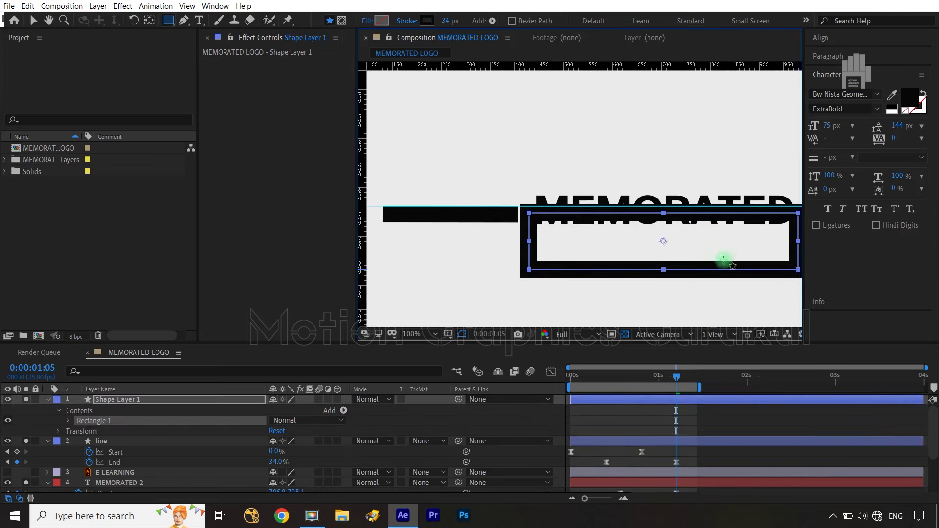
# - Set the rectangle's stroke to None and its fill colour to white, FFFFFF
pyautogui.click(402, 21)
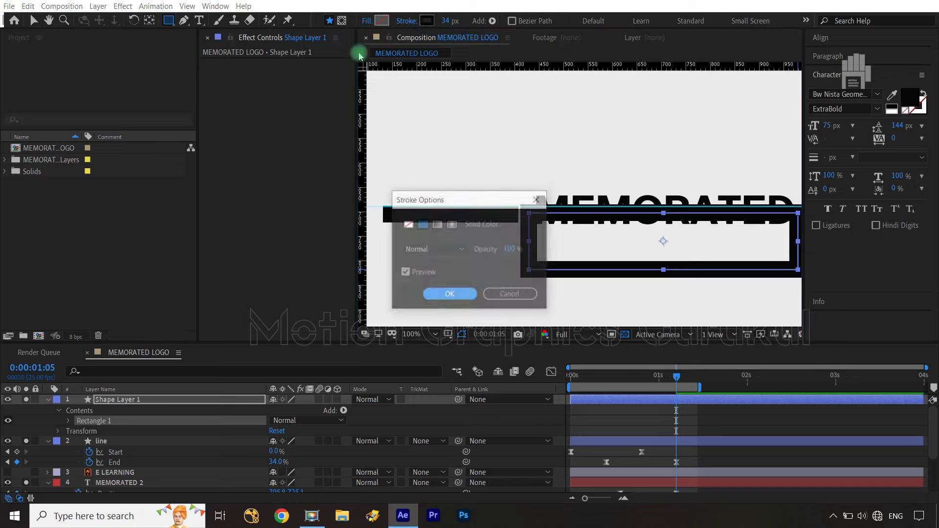
pyautogui.click(407, 224)
pyautogui.click(450, 295)
pyautogui.click(382, 21)
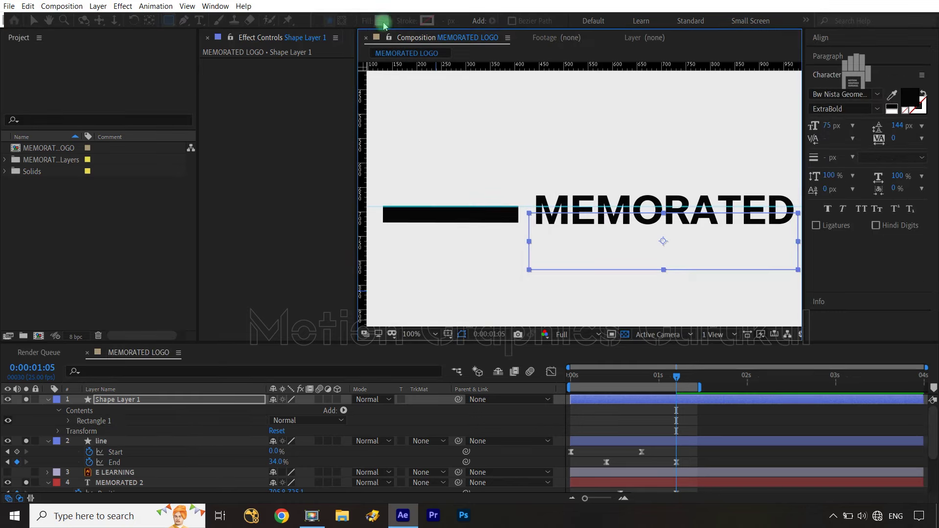
pyautogui.moveTo(114, 303); pyautogui.dragTo(40, 384)
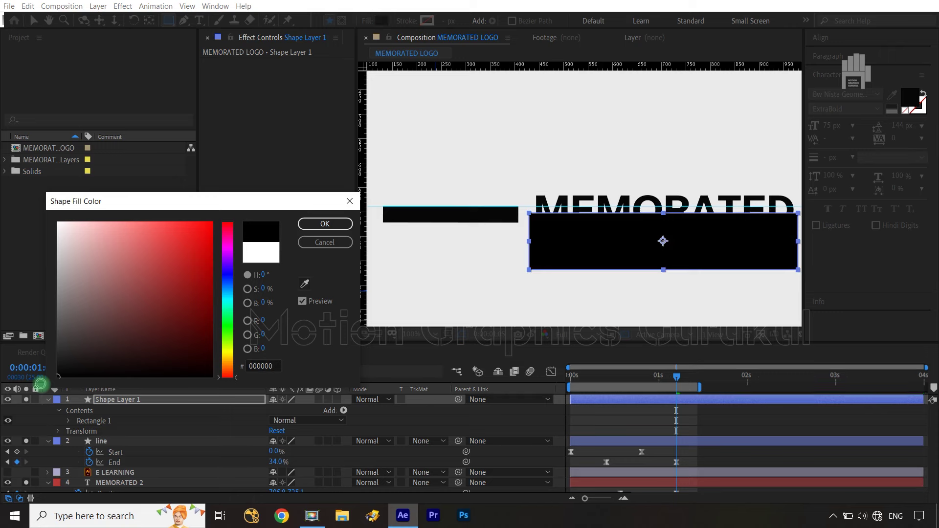
pyautogui.moveTo(68, 295); pyautogui.dragTo(20, 193)
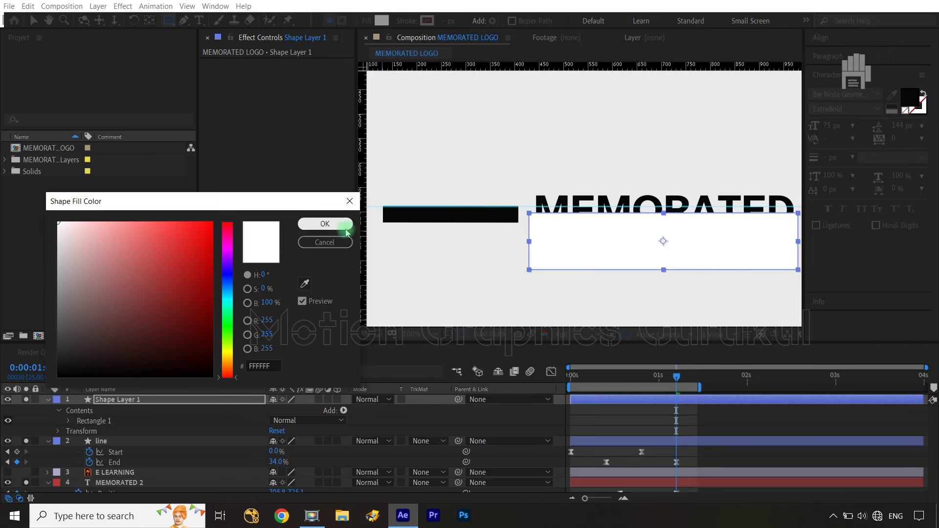
pyautogui.click(325, 224)
pyautogui.click(510, 428)
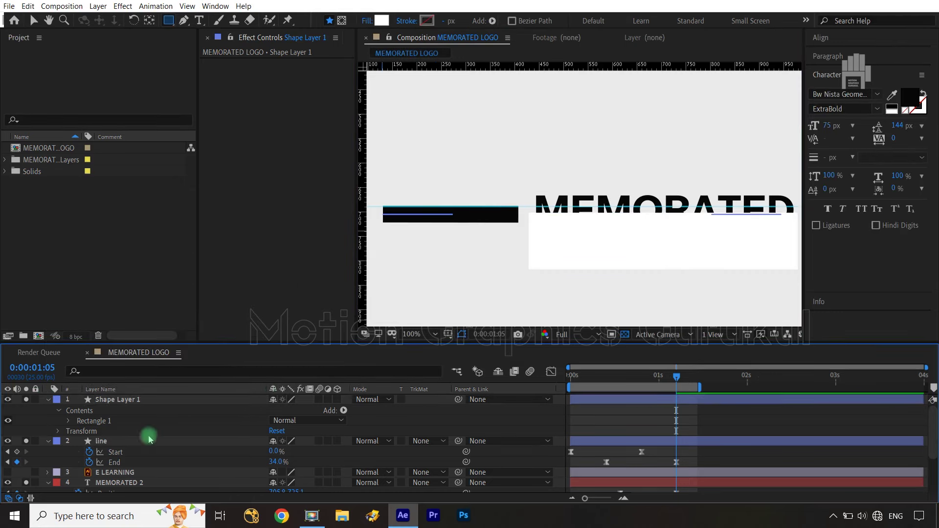
# - Apply the Set Matte effect to the MEMORATED 2 layer and take the matte from Shape Layer 1
pyautogui.click(128, 483)
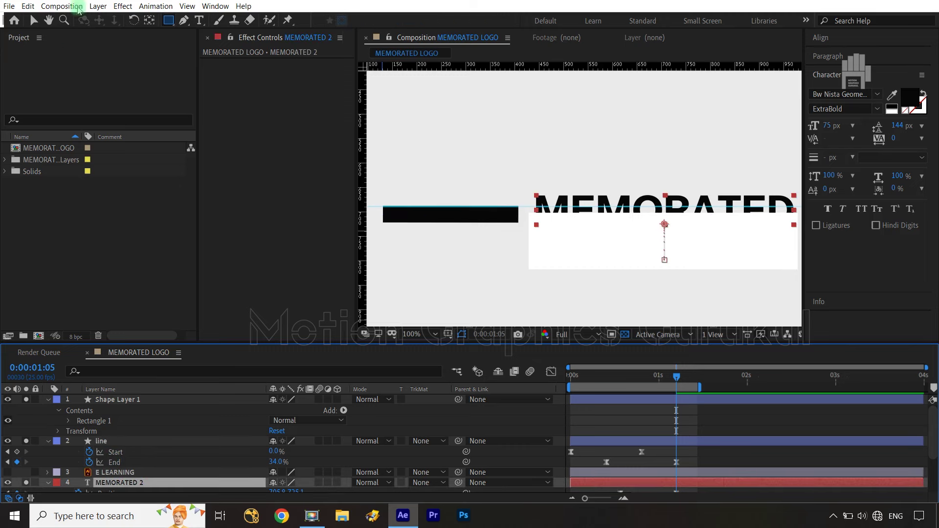
pyautogui.click(123, 6)
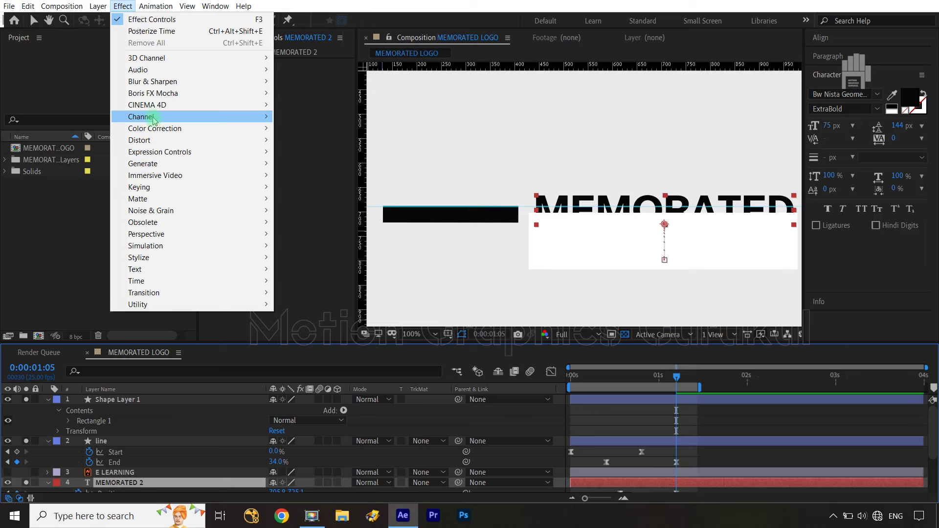
pyautogui.moveTo(147, 117)
pyautogui.click(309, 234)
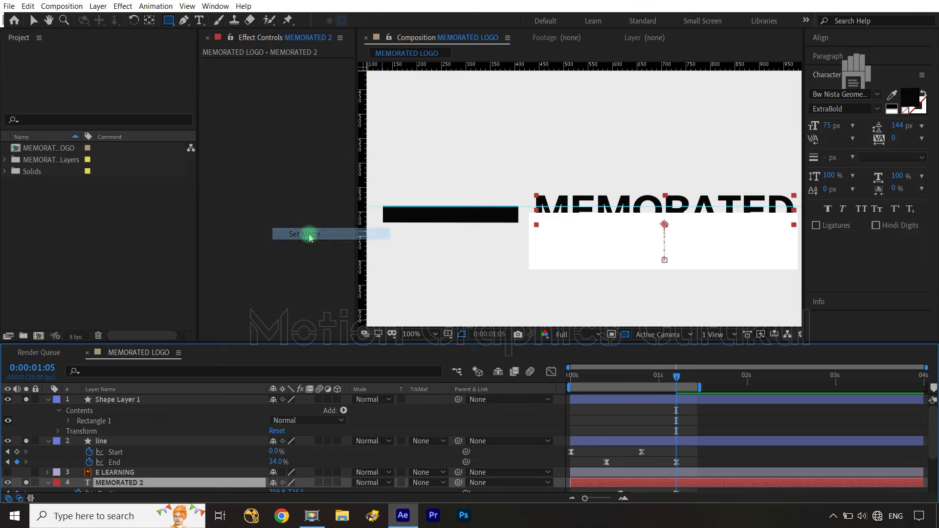
pyautogui.press('v')
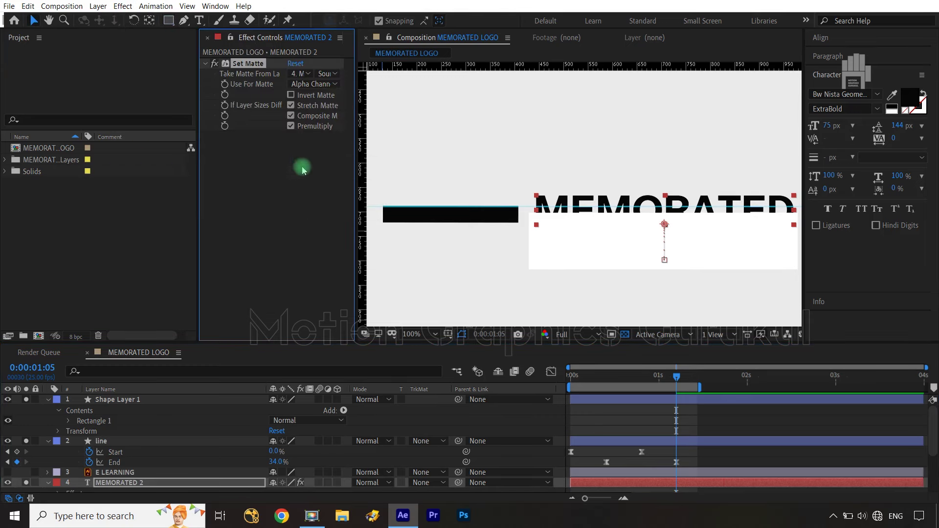
pyautogui.click(308, 78)
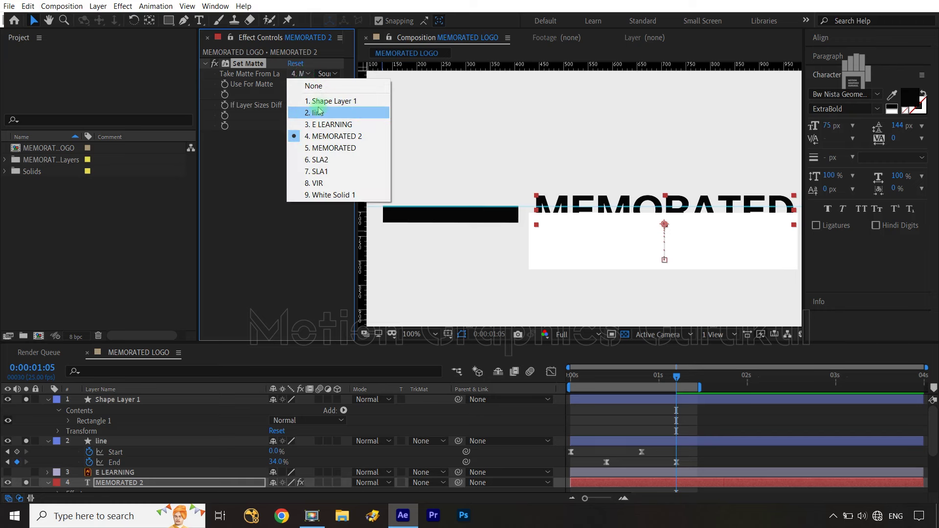
pyautogui.click(319, 101)
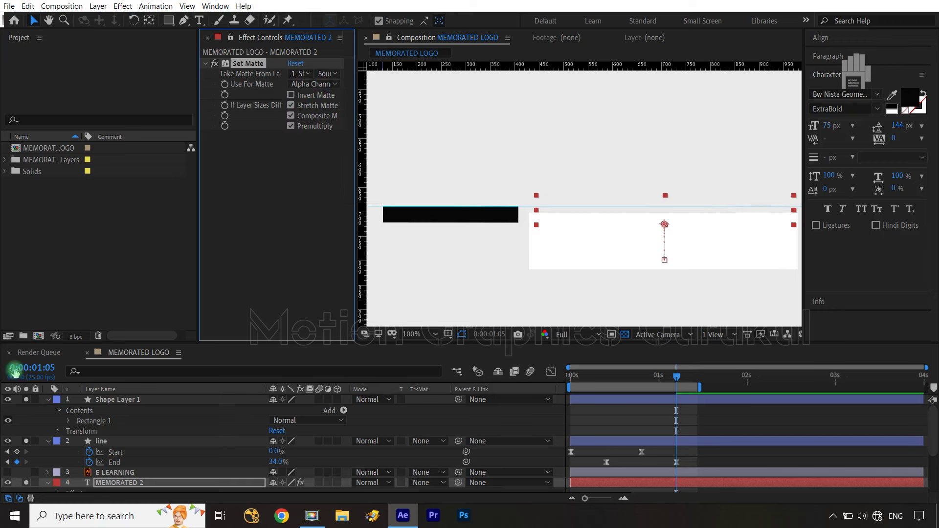
# - Hide Shape Layer 1 and enable Invert Matte in the Set Matte effect on MEMORATED 2
pyautogui.click(8, 400)
pyautogui.click(8, 400)
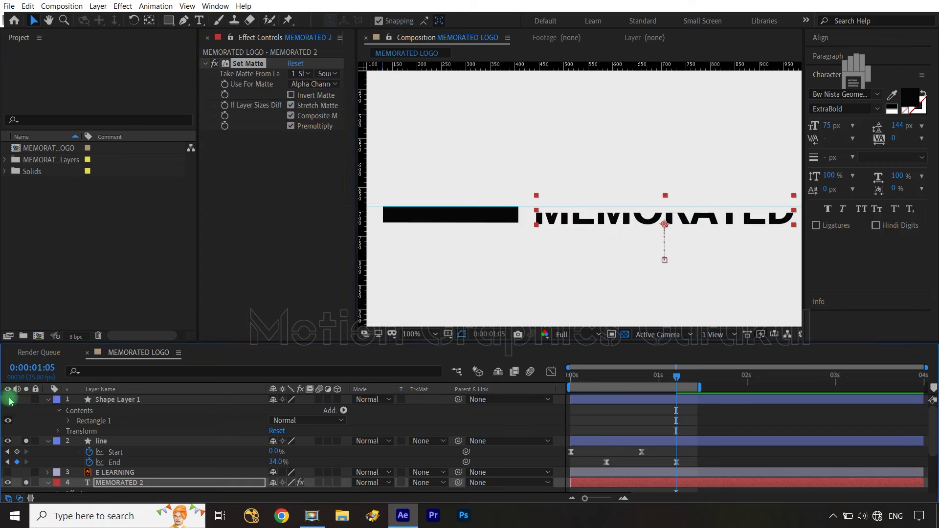
pyautogui.click(290, 96)
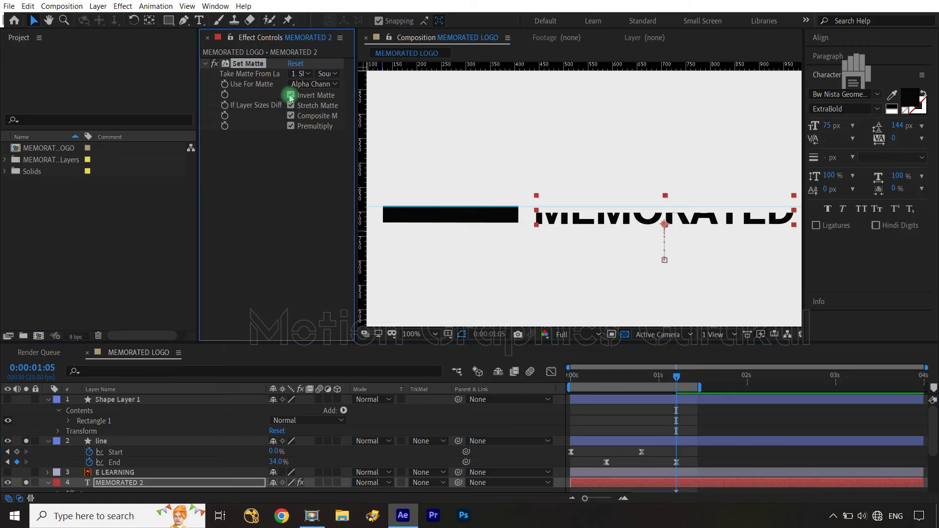
# - Return to 0:00:00:00, fit the whole composition in view and preview the matted text reveal
pyautogui.click(686, 368)
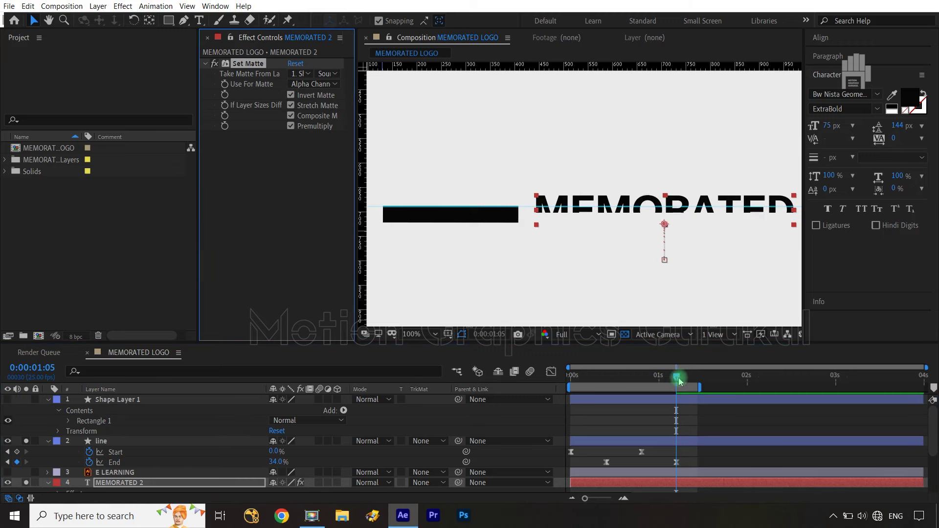
pyautogui.moveTo(679, 381); pyautogui.dragTo(549, 382)
pyautogui.hotkey('shift', '/')
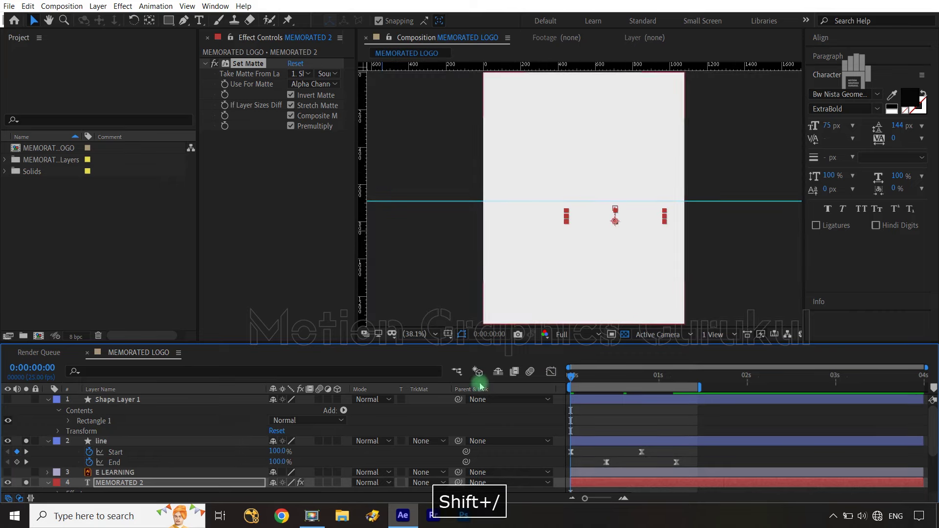
pyautogui.click(516, 424)
pyautogui.press('space')
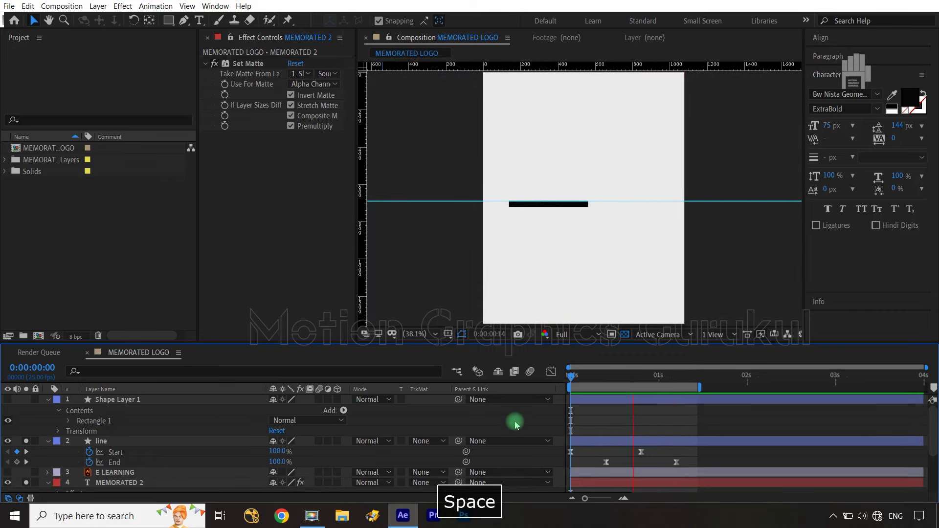
pyautogui.press('space')
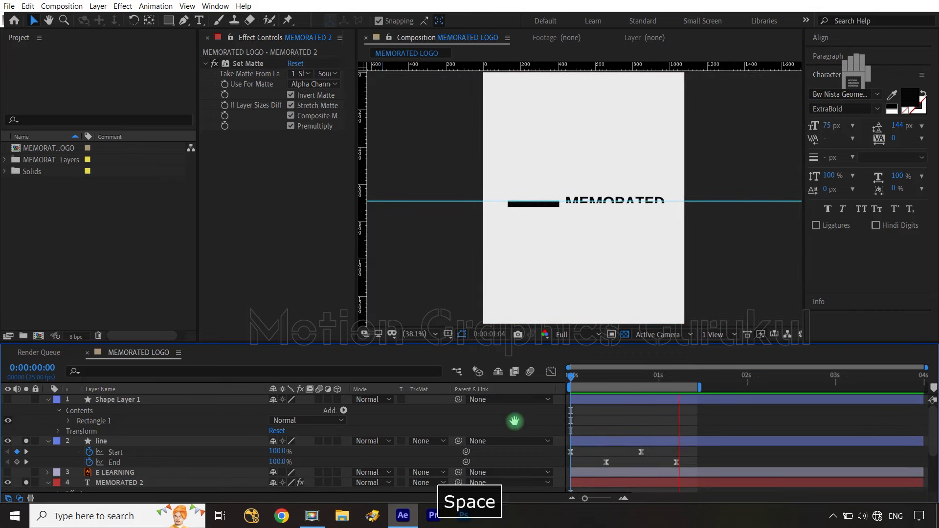
# - Try Y position values of 763 and 769 for the Shape Layer 1 matte, and restore it to 760
pyautogui.click(125, 400)
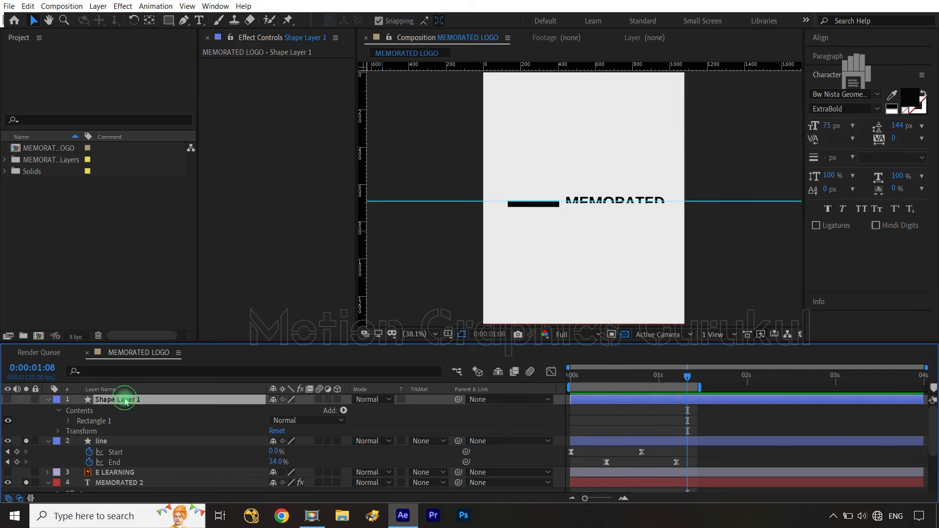
pyautogui.press('p')
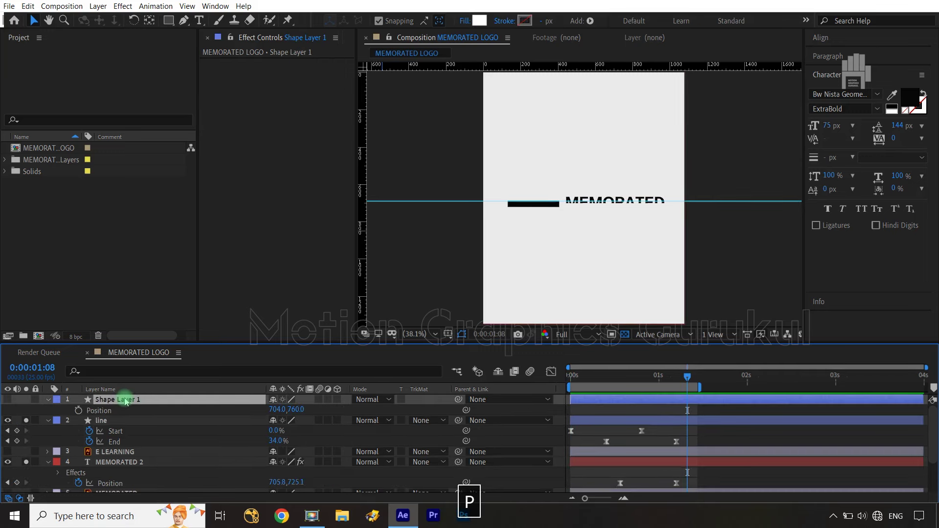
pyautogui.press('Down')
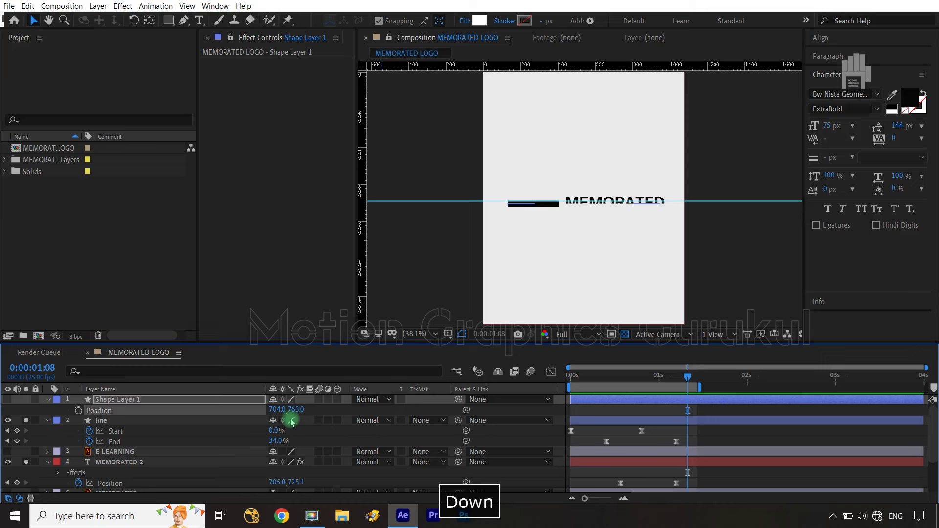
pyautogui.press('Up')
pyautogui.press('Up')
pyautogui.press('Up')
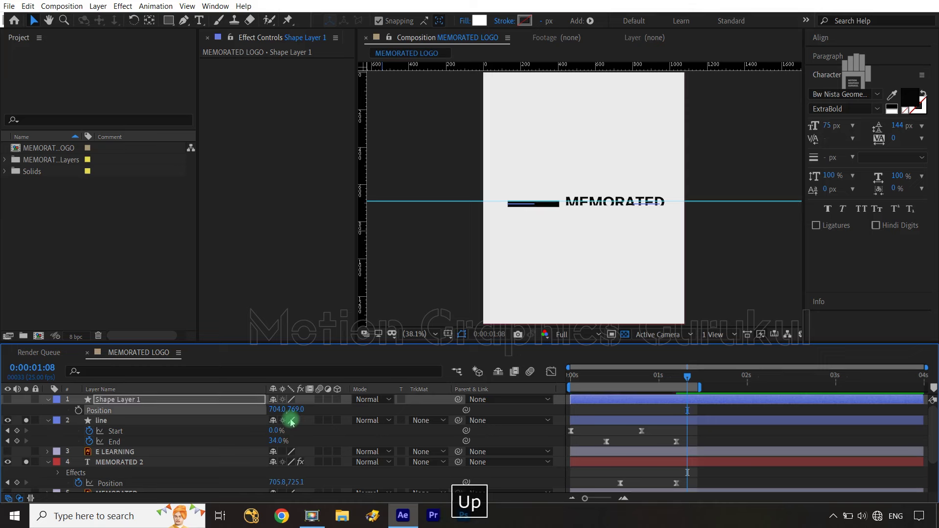
pyautogui.press('Up')
pyautogui.press('Up')
pyautogui.press('Up')
pyautogui.click(516, 412)
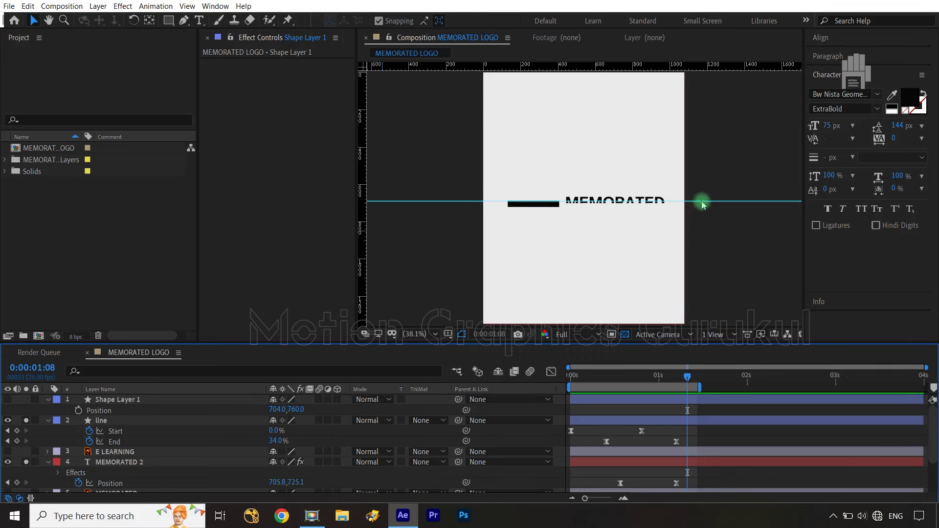
# - Remove the horizontal guide from the composition view
pyautogui.moveTo(736, 200); pyautogui.dragTo(735, 62)
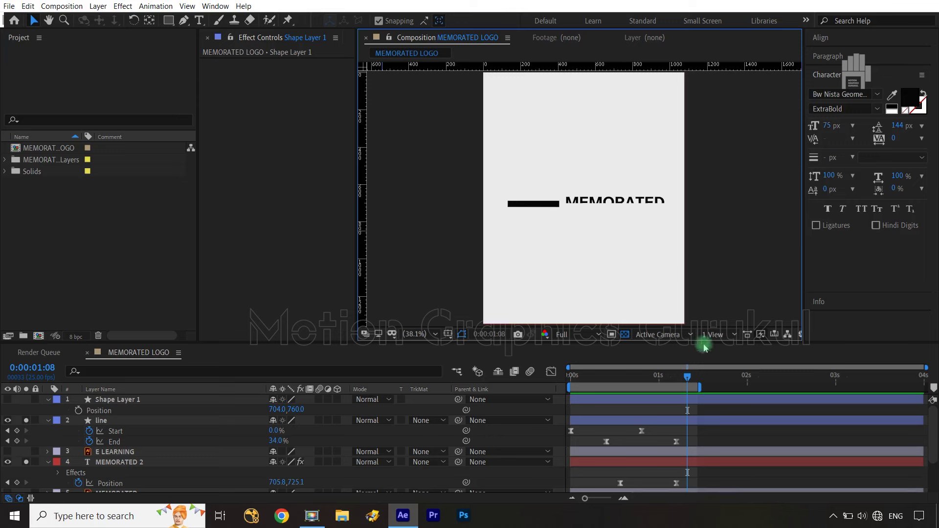
# - Return to 0:00:00:00 and preview the line opening and MEMORATED text reveal
pyautogui.moveTo(688, 376); pyautogui.dragTo(519, 392)
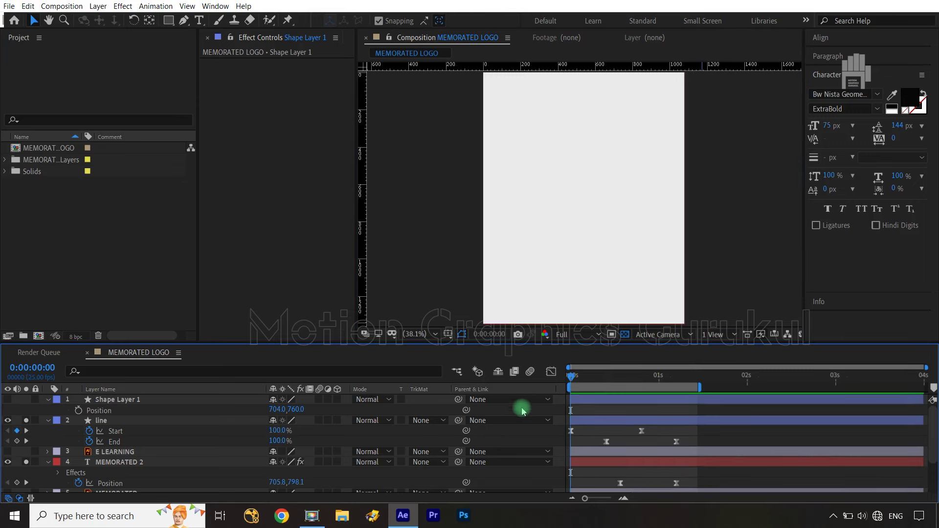
pyautogui.press('space')
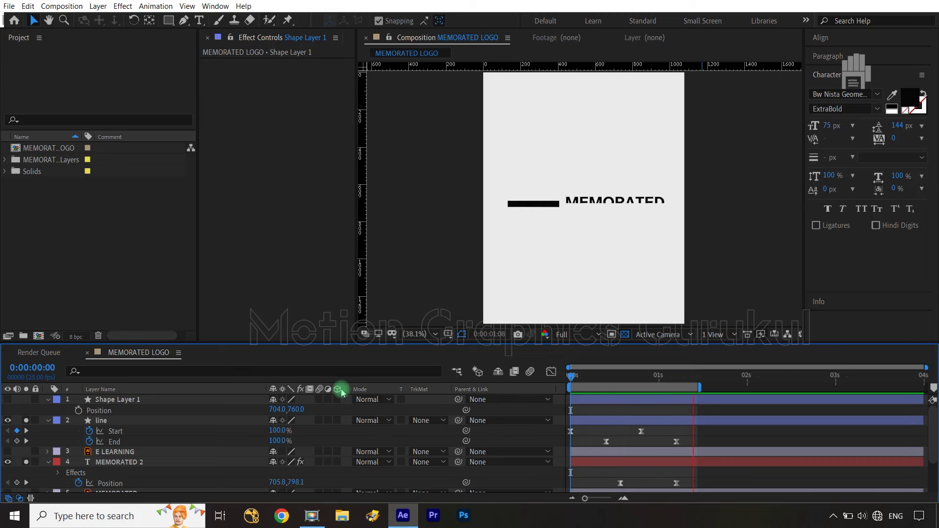
pyautogui.press('space')
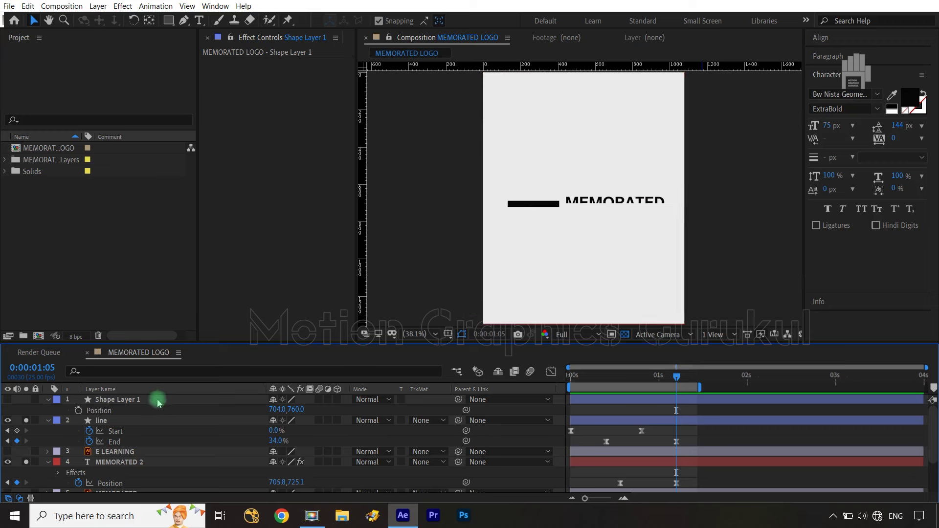
# - Collapse the open layer properties and rename Shape Layer 1 as matte memo
pyautogui.click(49, 412)
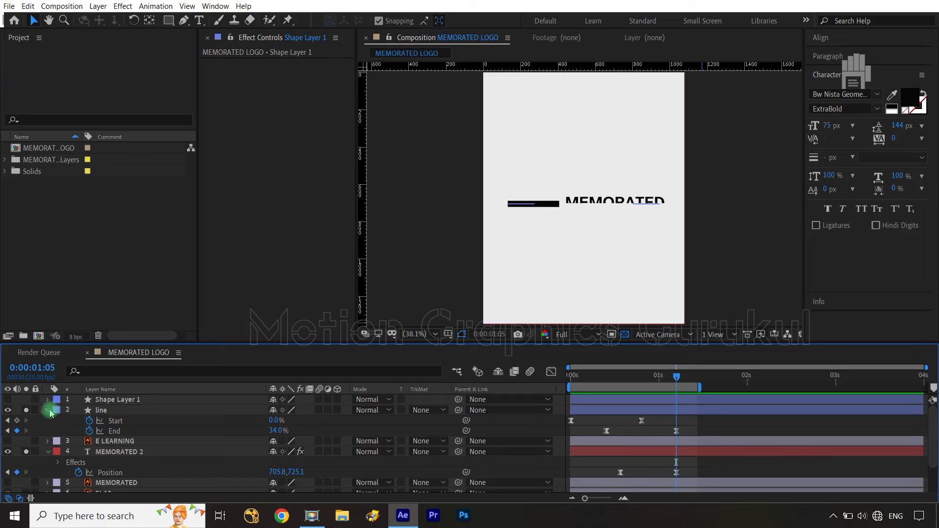
pyautogui.click(49, 410)
pyautogui.click(47, 431)
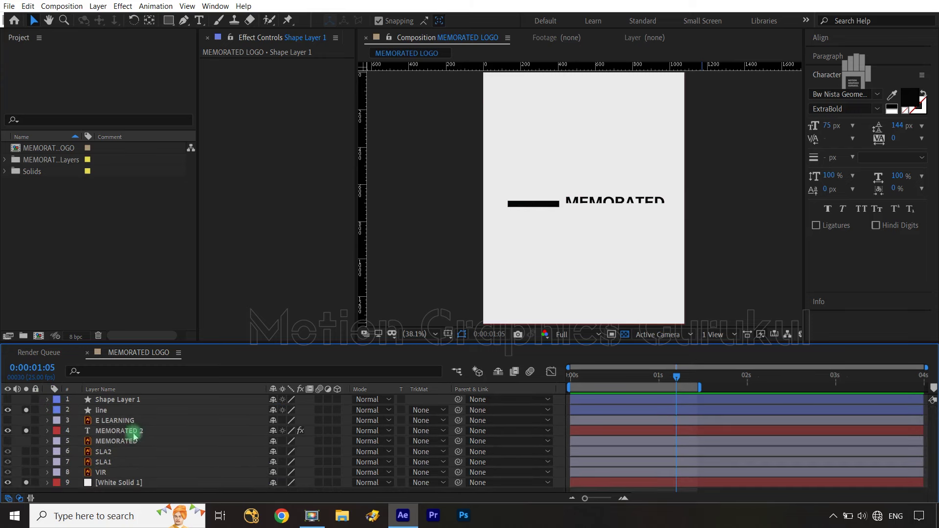
pyautogui.click(139, 400)
pyautogui.press('Return')
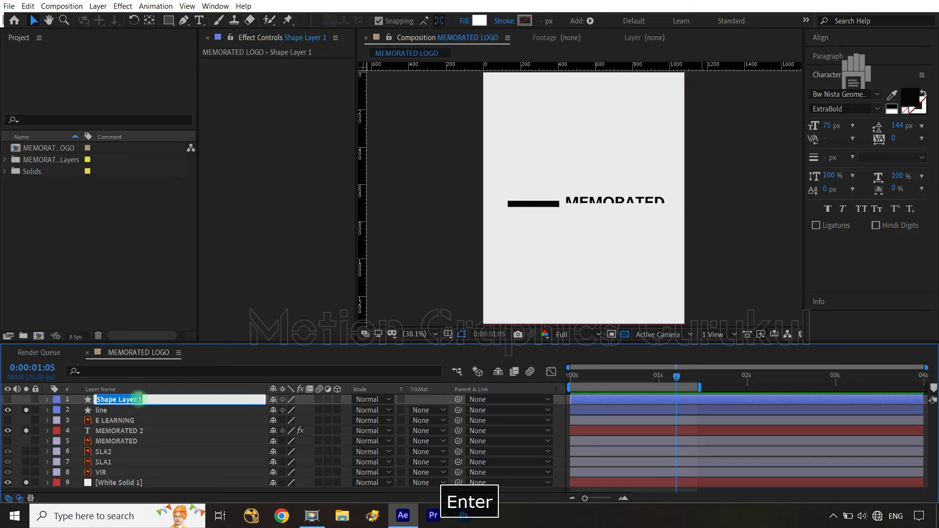
pyautogui.write('matte memo')
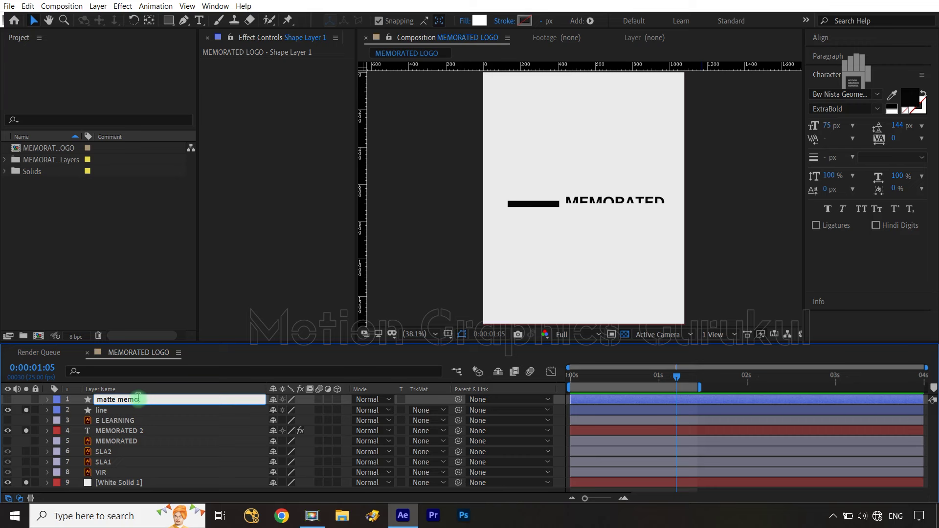
pyautogui.press('Return')
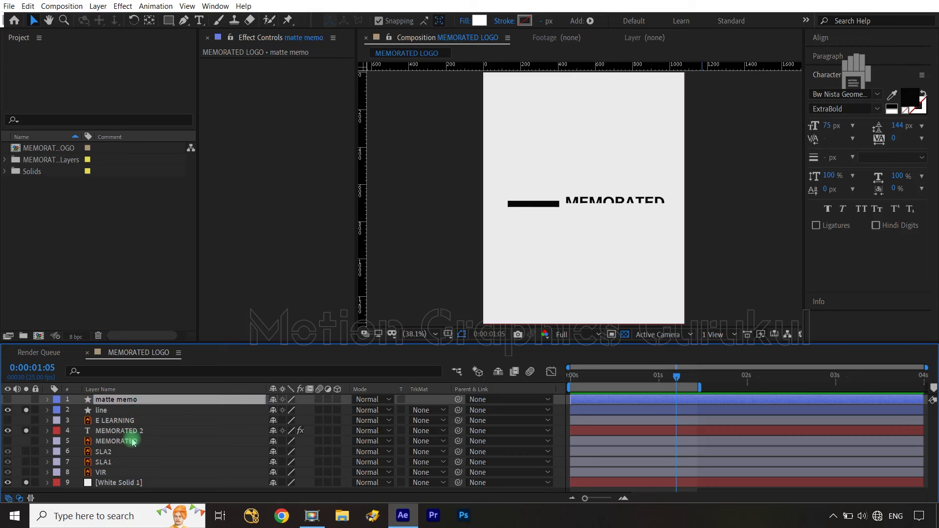
# - Create shapes from the SLA2, SLA1 and VIR vector layers
pyautogui.click(120, 462)
pyautogui.keyDown('ctrl'); pyautogui.click(122, 473); pyautogui.keyUp('ctrl')
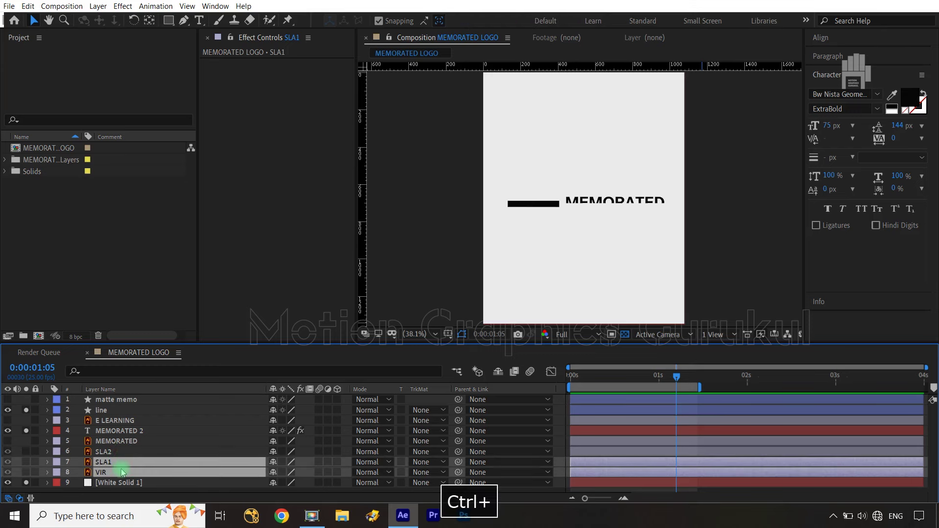
pyautogui.keyDown('ctrl'); pyautogui.click(121, 455); pyautogui.keyUp('ctrl')
pyautogui.rightClick(121, 455)
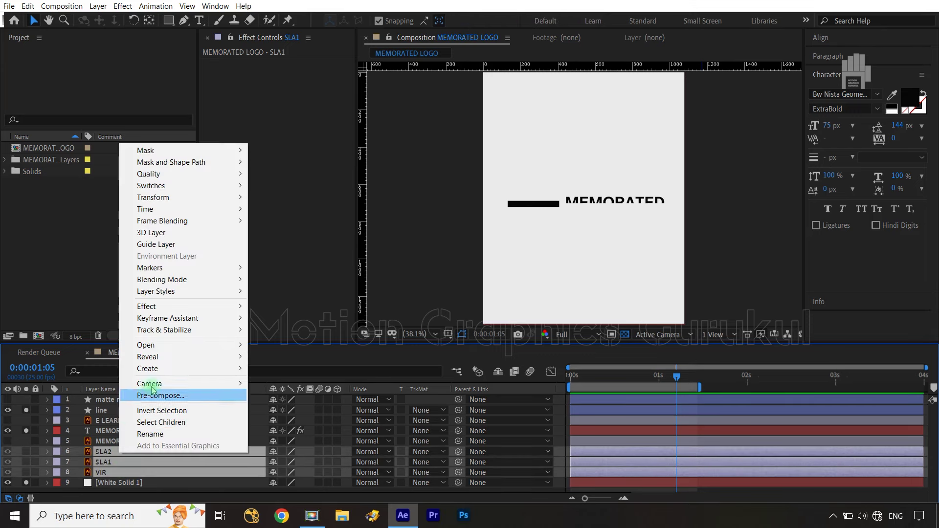
pyautogui.moveTo(164, 368)
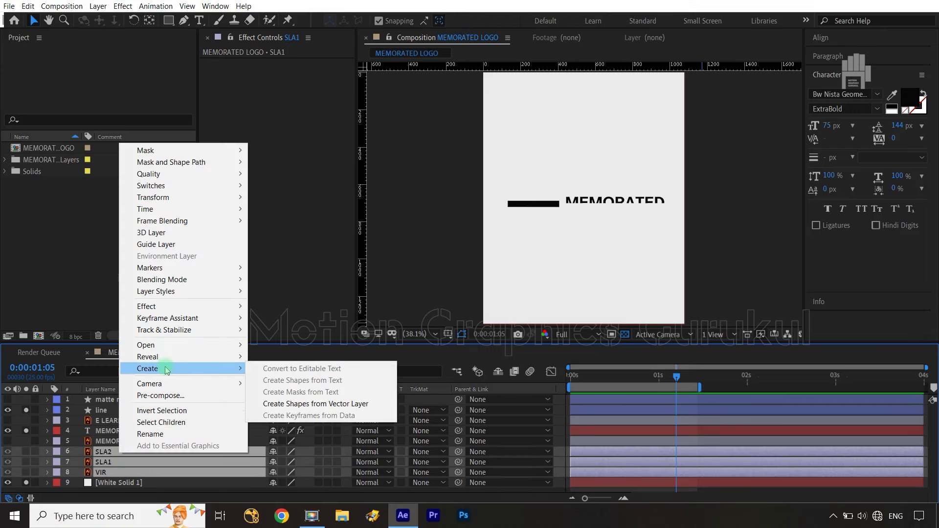
pyautogui.click(316, 403)
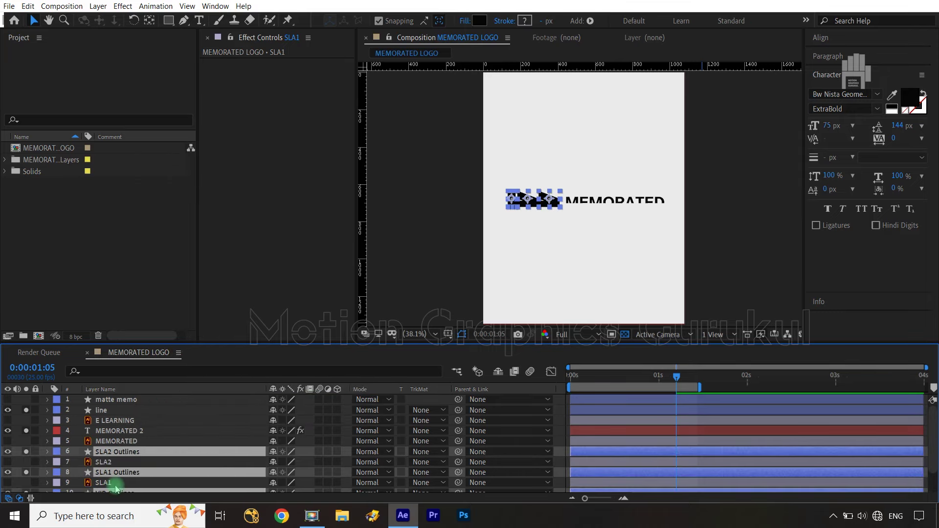
# - Place the original SLA2, SLA1 and VIR vector layers beneath White Solid 1 and lock them
pyautogui.scroll(-2, 124, 482)
pyautogui.moveTo(125, 471)
pyautogui.mouseDown()
pyautogui.moveTo(120, 439)
pyautogui.moveTo(119, 489)
pyautogui.mouseUp()
pyautogui.click(117, 456)
pyautogui.keyDown('shift'); pyautogui.click(120, 477); pyautogui.keyUp('shift')
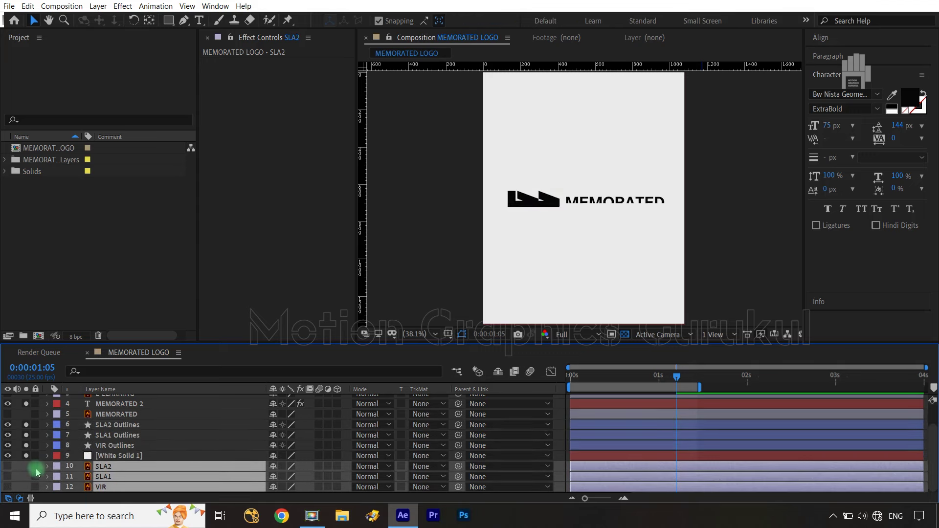
pyautogui.moveTo(34, 471); pyautogui.dragTo(35, 487)
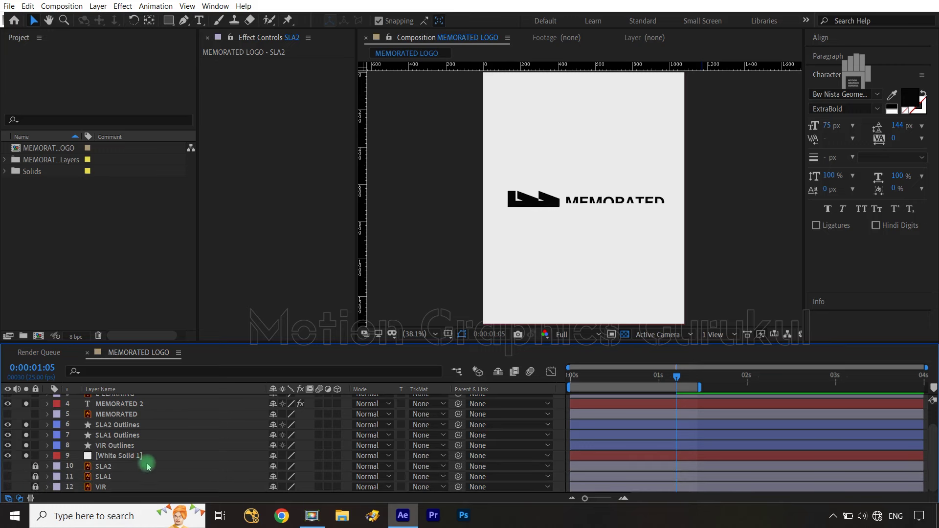
# - Reveal the keyframed properties of the line and MEMORATED 2 layers
pyautogui.click(126, 445)
pyautogui.keyDown('shift'); pyautogui.click(126, 425); pyautogui.keyUp('shift')
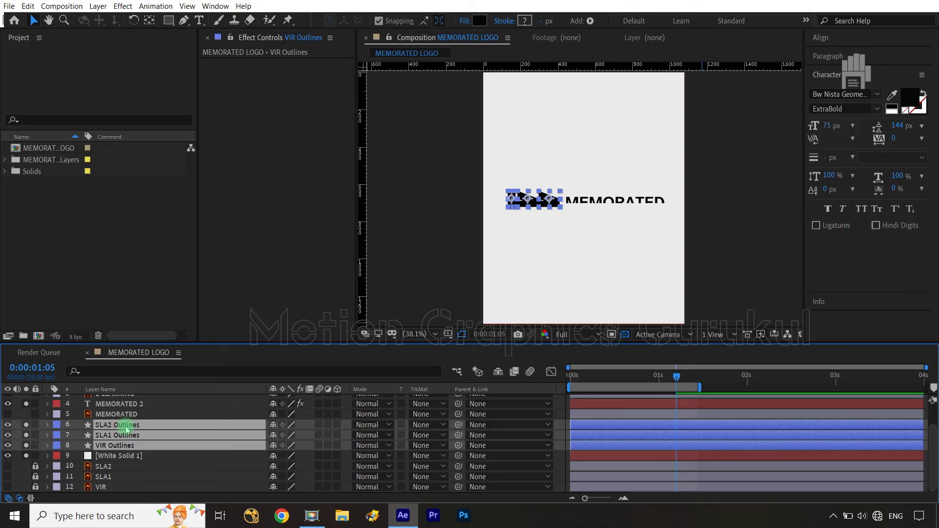
pyautogui.scroll(2, 126, 429)
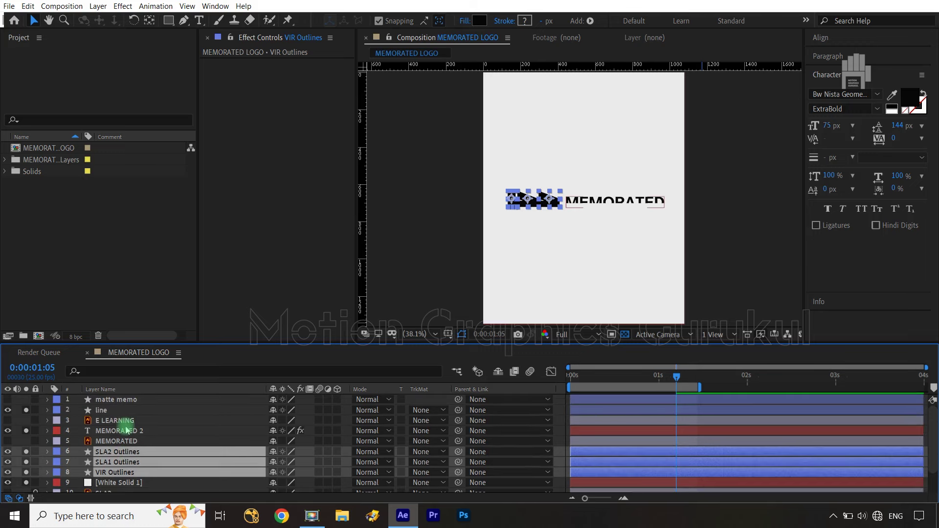
pyautogui.click(126, 399)
pyautogui.click(127, 412)
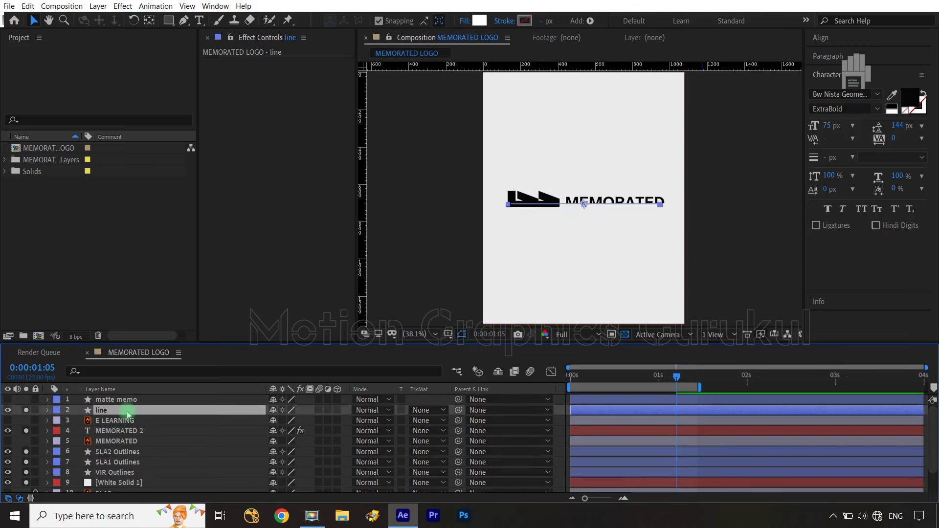
pyautogui.press('u')
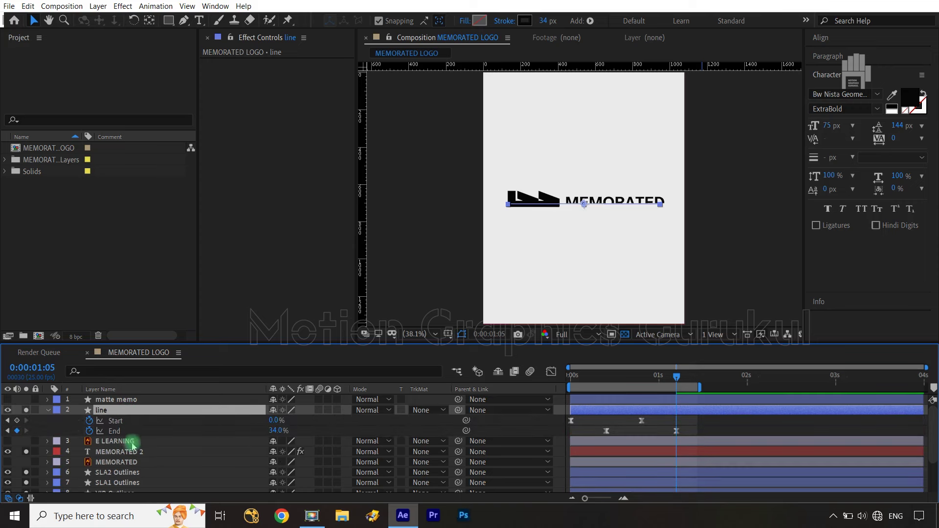
pyautogui.keyDown('ctrl'); pyautogui.click(136, 456); pyautogui.keyUp('ctrl')
pyautogui.press('u')
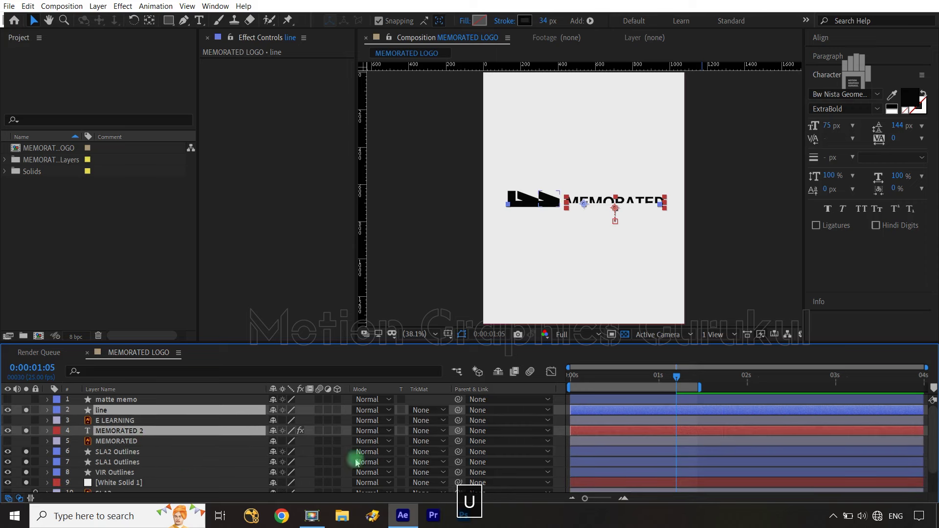
pyautogui.press('u')
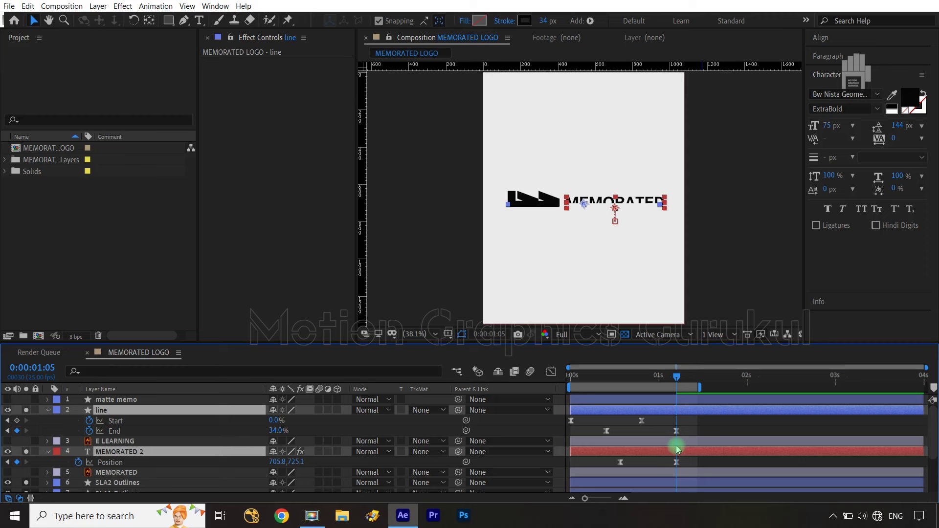
# - Move the current time to 0:00:01:10 and extend the end of the work area to about 3 seconds
pyautogui.hotkey('ctrl', 'Right')
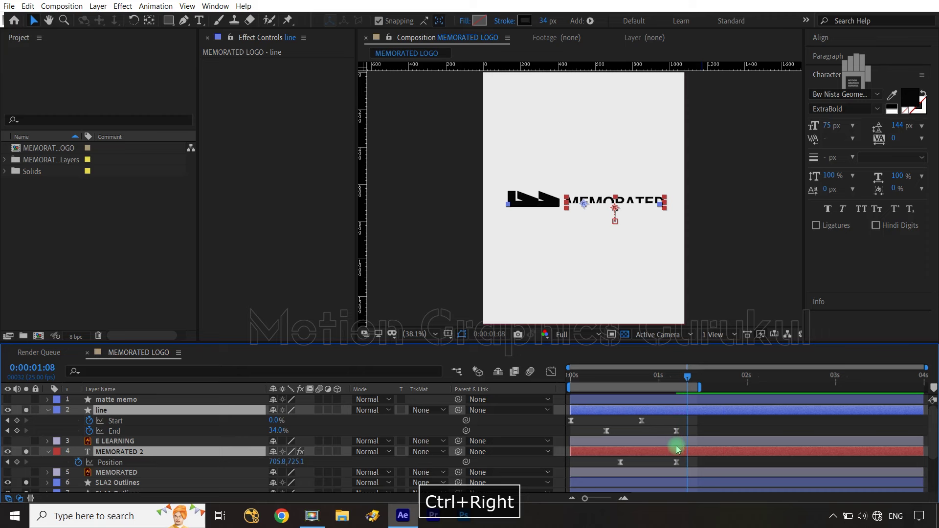
pyautogui.moveTo(700, 386); pyautogui.dragTo(835, 385)
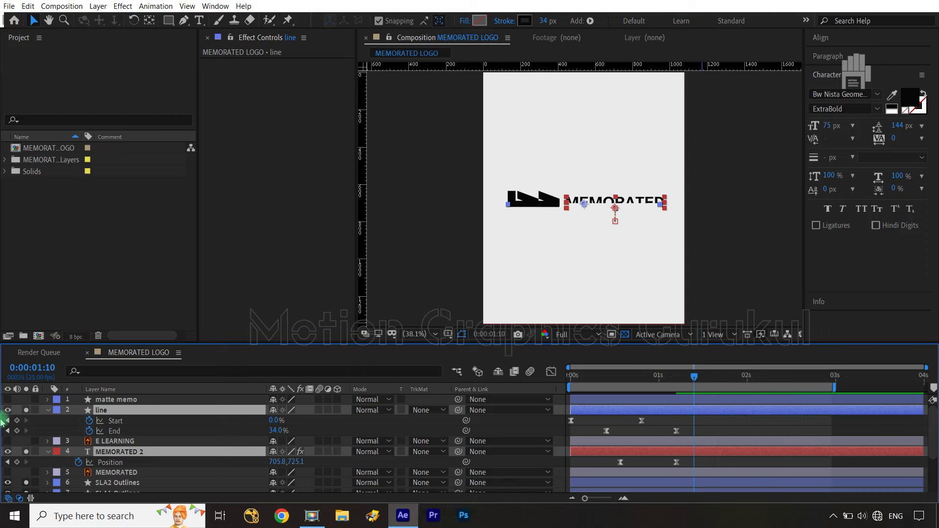
# - Add a Path keyframe at 0:00:01:10 to Path 1 in Group 1 of SLA2 Outlines
pyautogui.scroll(-2, 117, 471)
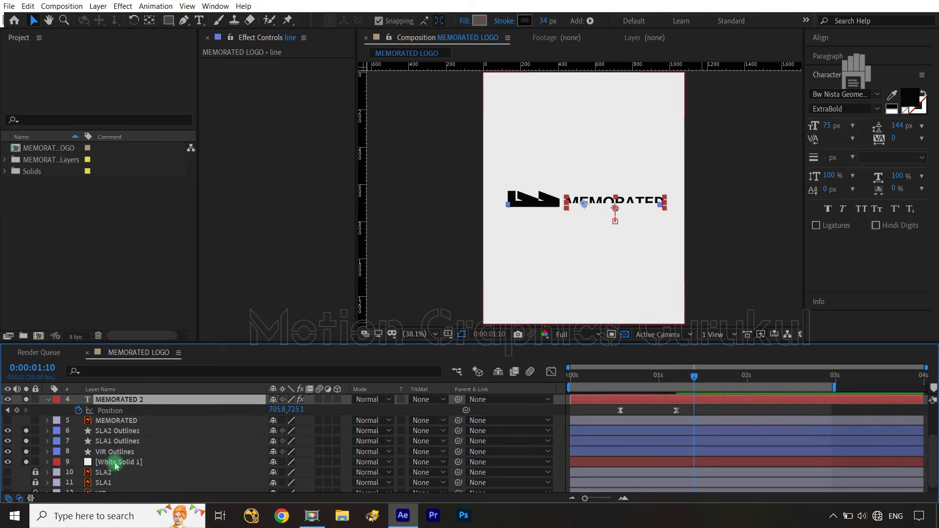
pyautogui.click(110, 451)
pyautogui.keyDown('shift'); pyautogui.click(117, 431); pyautogui.keyUp('shift')
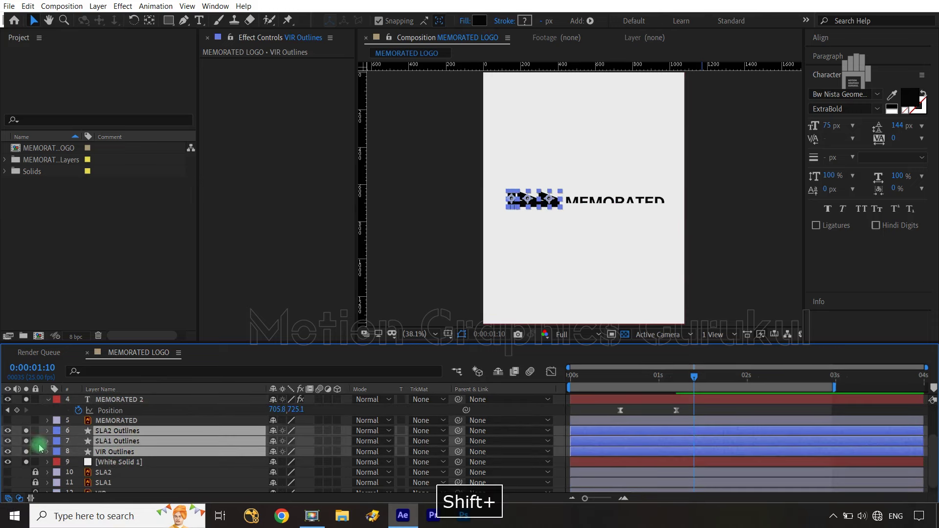
pyautogui.click(48, 431)
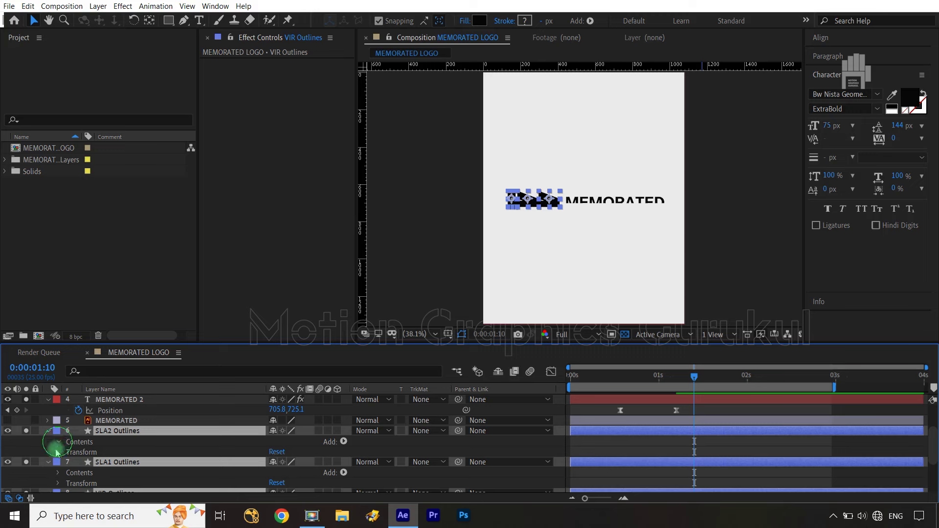
pyautogui.click(59, 442)
pyautogui.click(69, 452)
pyautogui.click(79, 462)
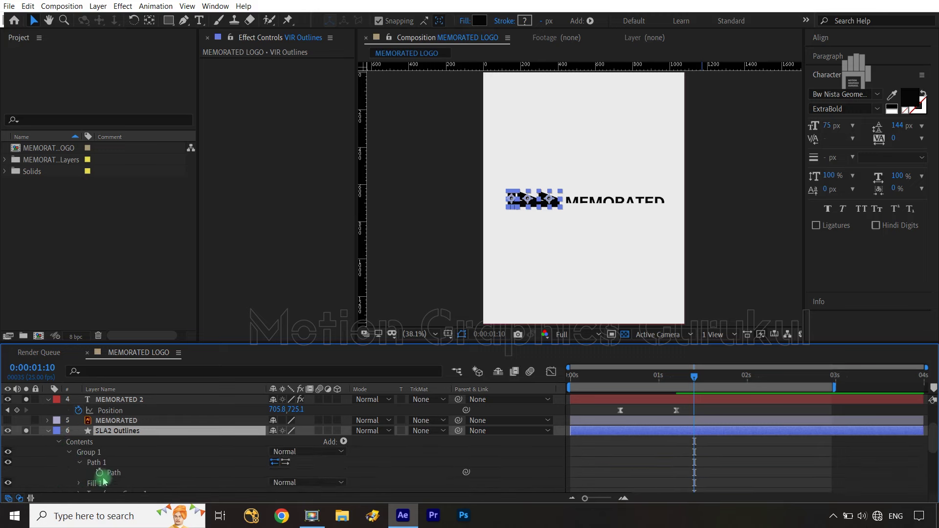
pyautogui.click(100, 472)
# - Add a Path keyframe at 0:00:01:10 to Path 1 in Group 1 of SLA1 Outlines
pyautogui.scroll(-5, 110, 471)
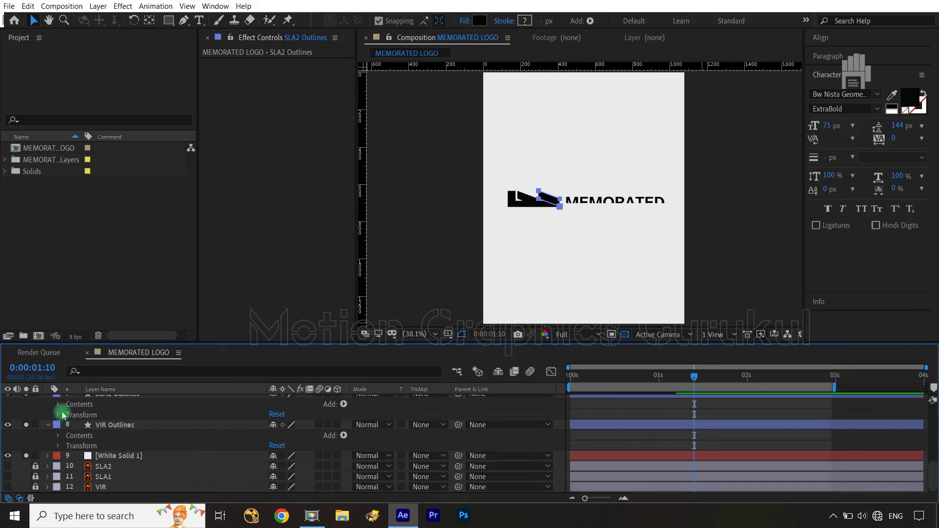
pyautogui.click(69, 415)
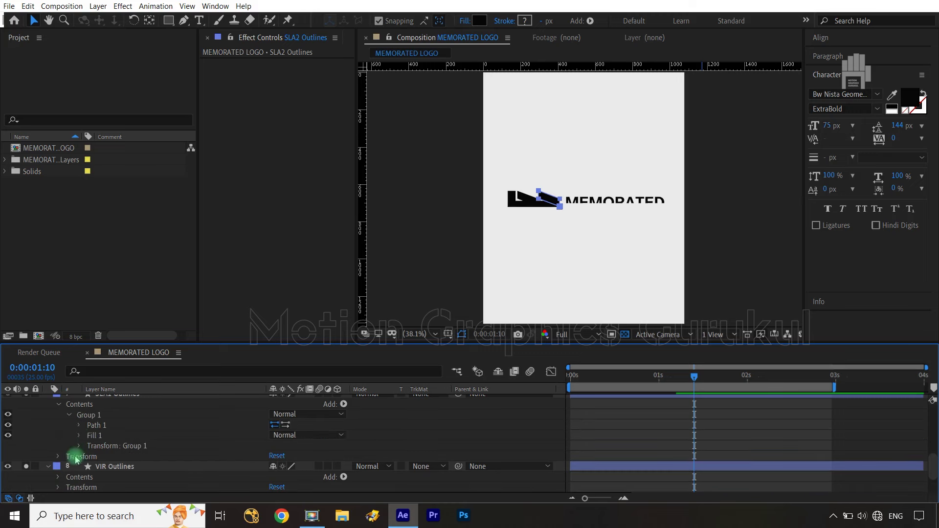
pyautogui.click(80, 425)
pyautogui.click(107, 436)
# - Add a Path keyframe at 0:00:01:10 to Path 1 in Group 1 of VIR Outlines
pyautogui.scroll(-3, 93, 443)
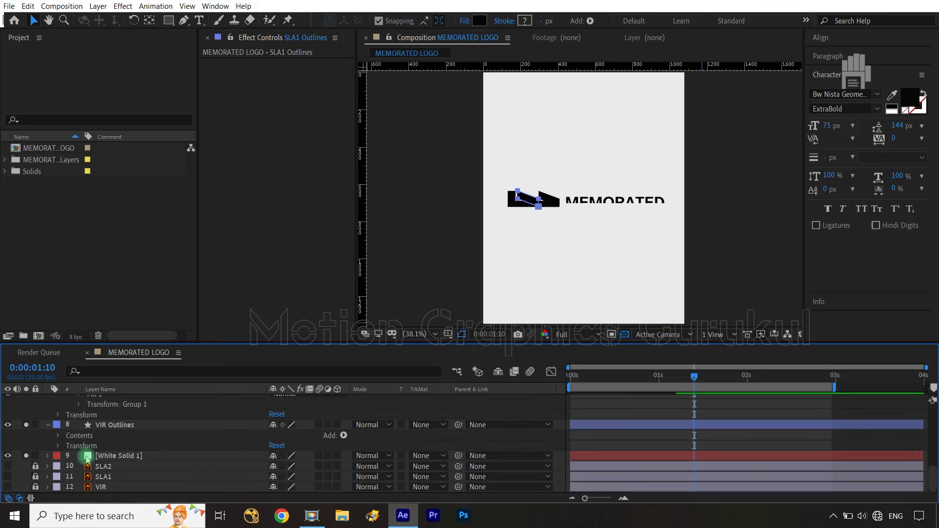
pyautogui.click(60, 435)
pyautogui.click(69, 454)
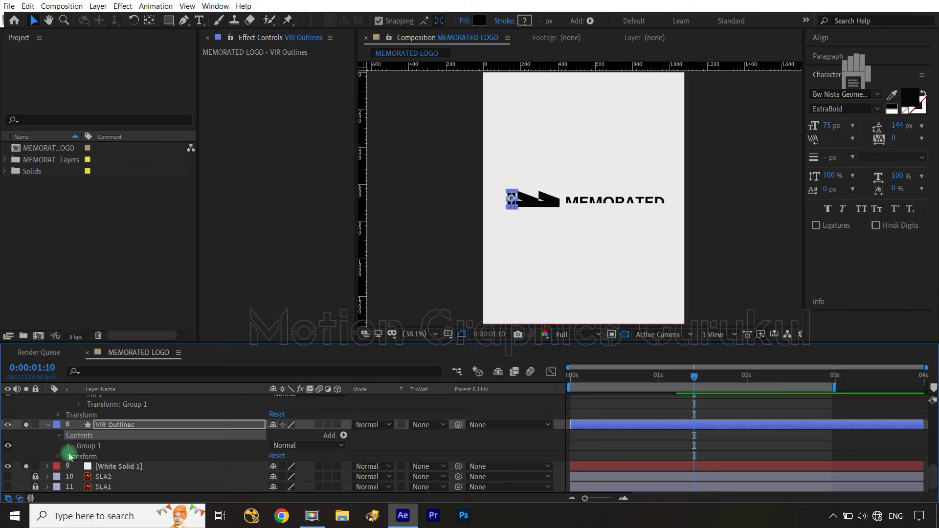
pyautogui.click(69, 446)
pyautogui.click(80, 457)
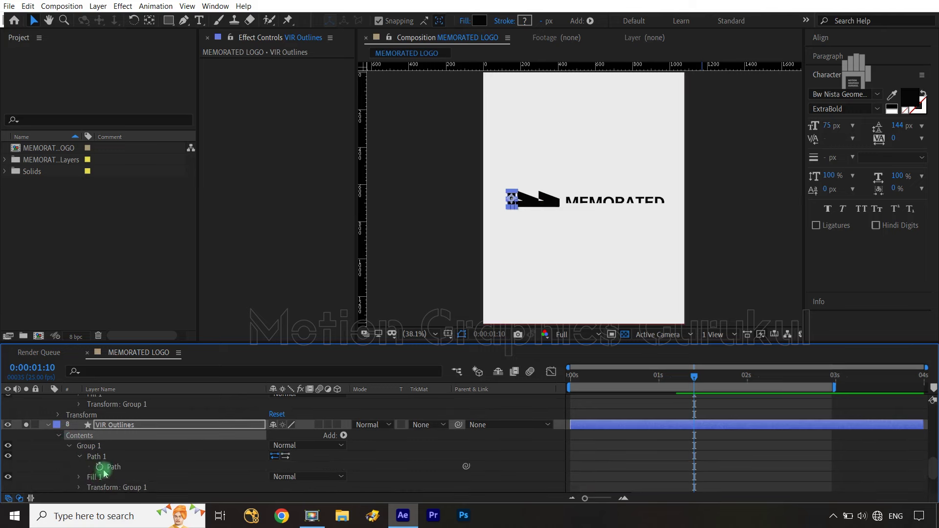
pyautogui.click(99, 466)
# - Show only the keyframed Path properties of the three Outlines layers and move their keyframes to 0:00:02:05
pyautogui.click(130, 424)
pyautogui.scroll(5, 132, 427)
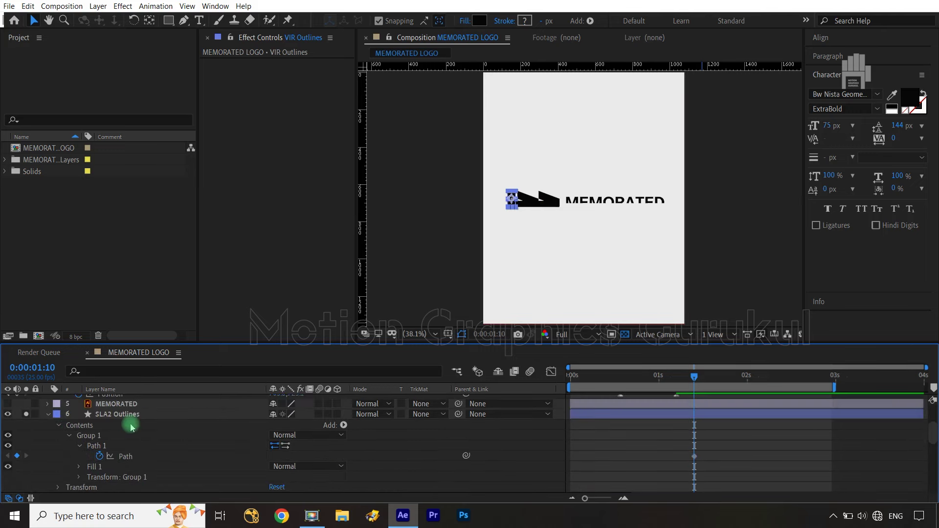
pyautogui.keyDown('shift'); pyautogui.click(120, 418); pyautogui.keyUp('shift')
pyautogui.press('u')
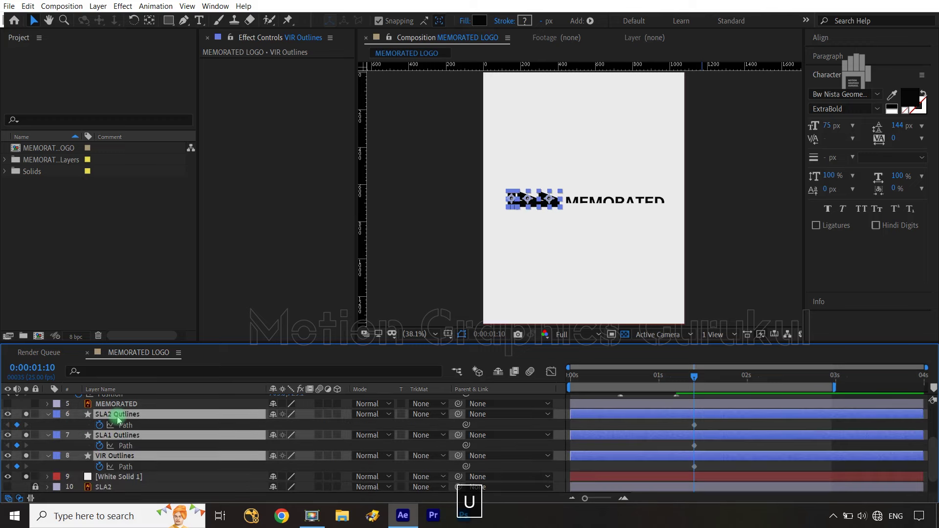
pyautogui.hotkey('shift', 'pagedown')
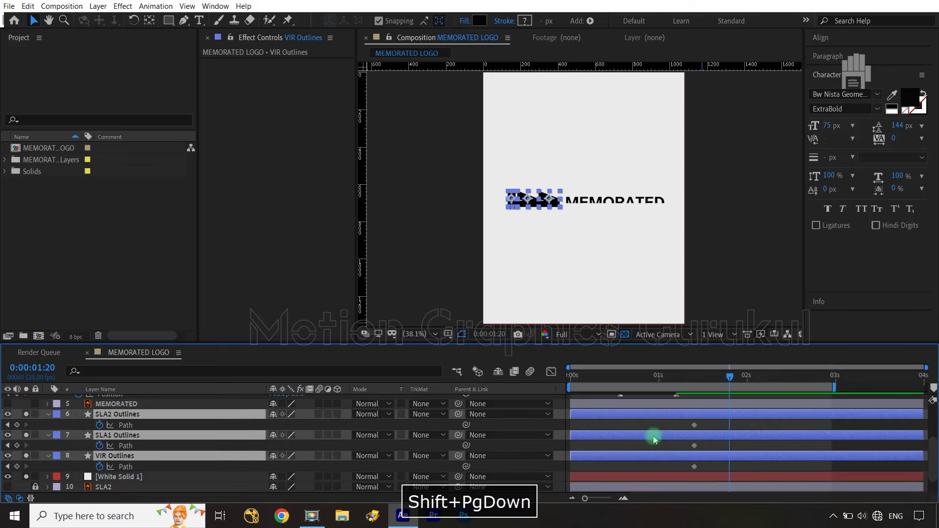
pyautogui.moveTo(711, 422); pyautogui.dragTo(684, 480)
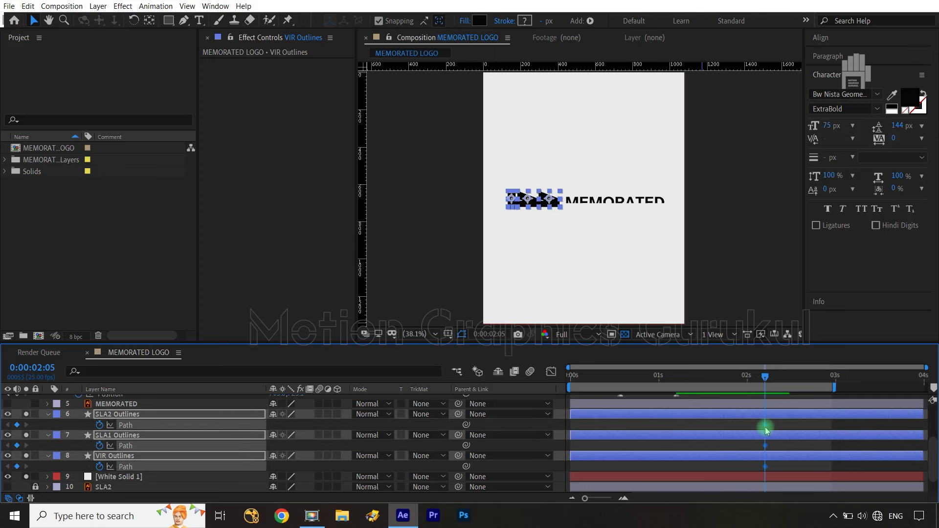
# - At 0:00:01:10, hide the line layer that covers the lower part of the icon shapes
pyautogui.hotkey('shift', 'pageup')
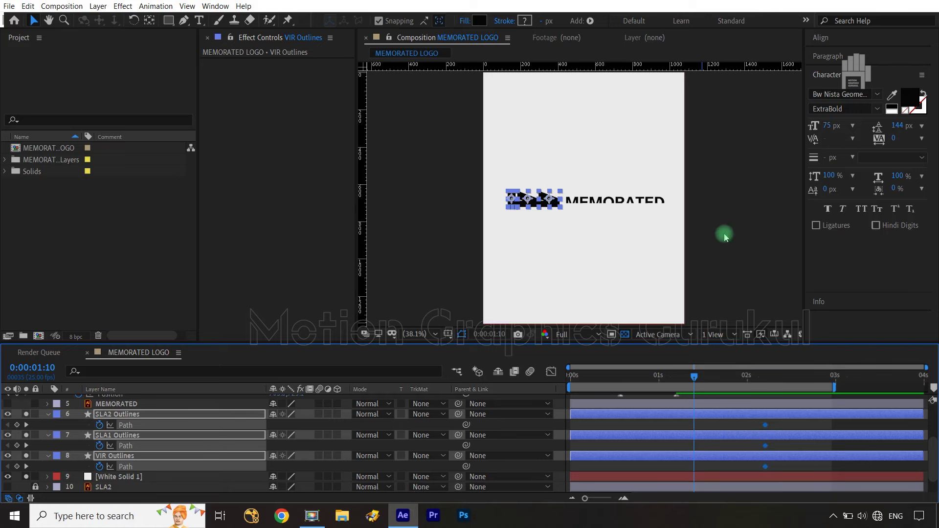
pyautogui.scroll(3, 590, 222)
pyautogui.press('space')
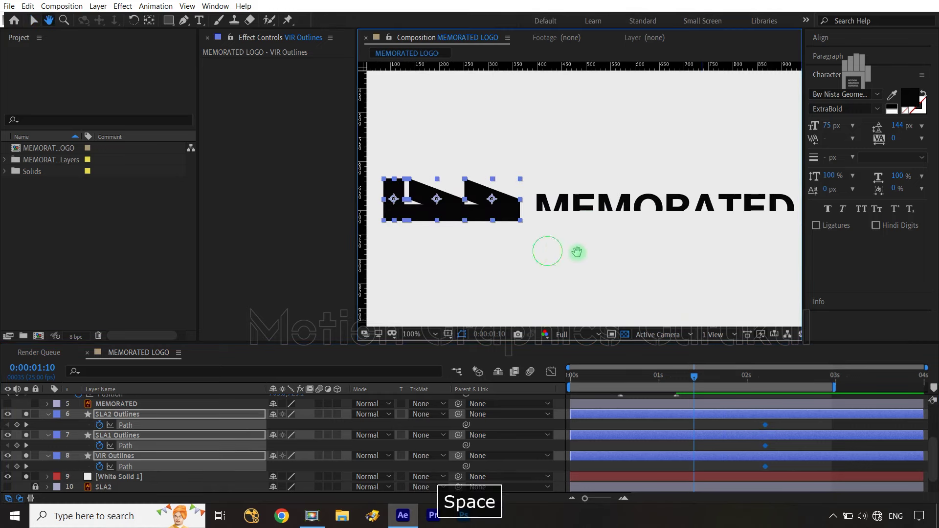
pyautogui.moveTo(546, 252); pyautogui.dragTo(615, 255)
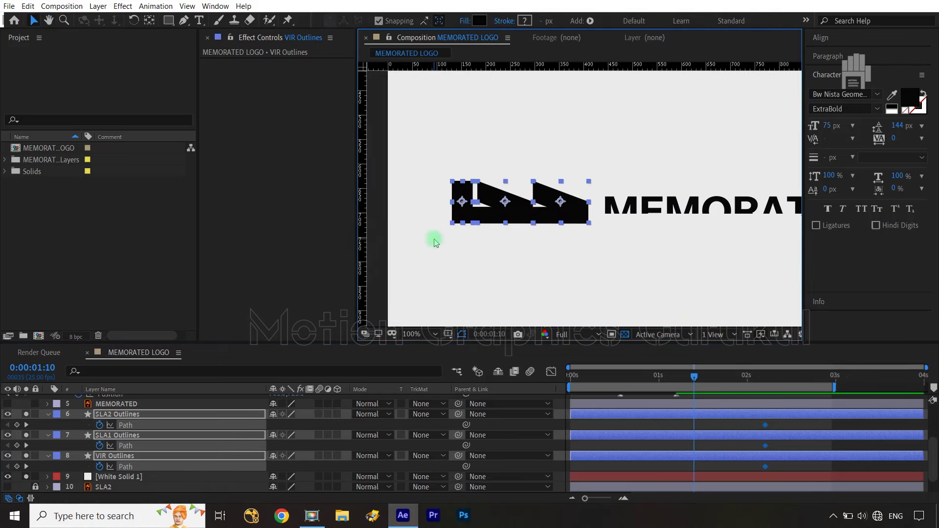
pyautogui.scroll(2, 461, 238)
pyautogui.press('space')
pyautogui.moveTo(483, 283); pyautogui.dragTo(585, 294)
pyautogui.click(293, 426)
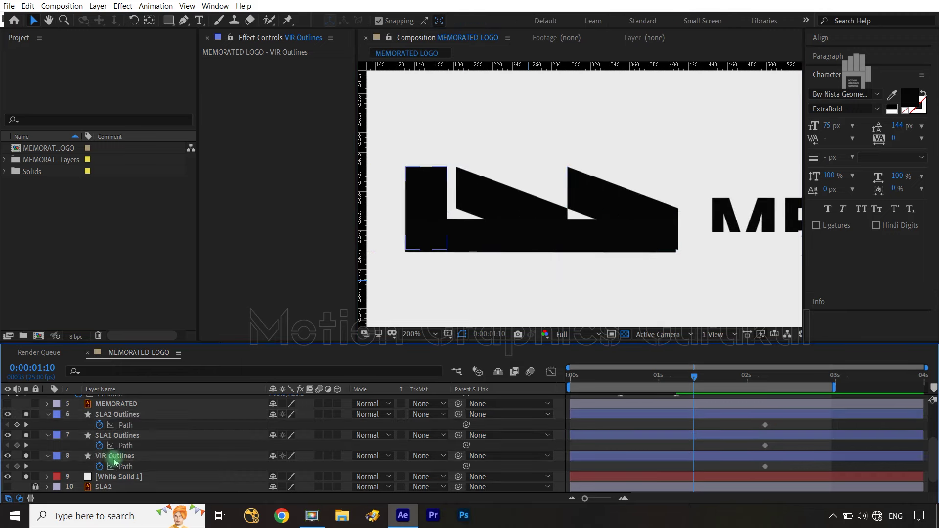
pyautogui.click(123, 415)
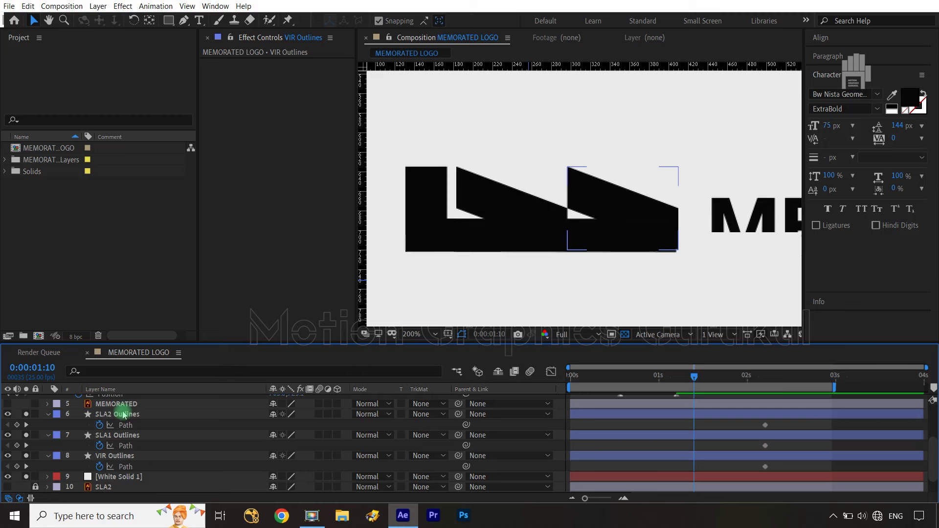
pyautogui.click(128, 456)
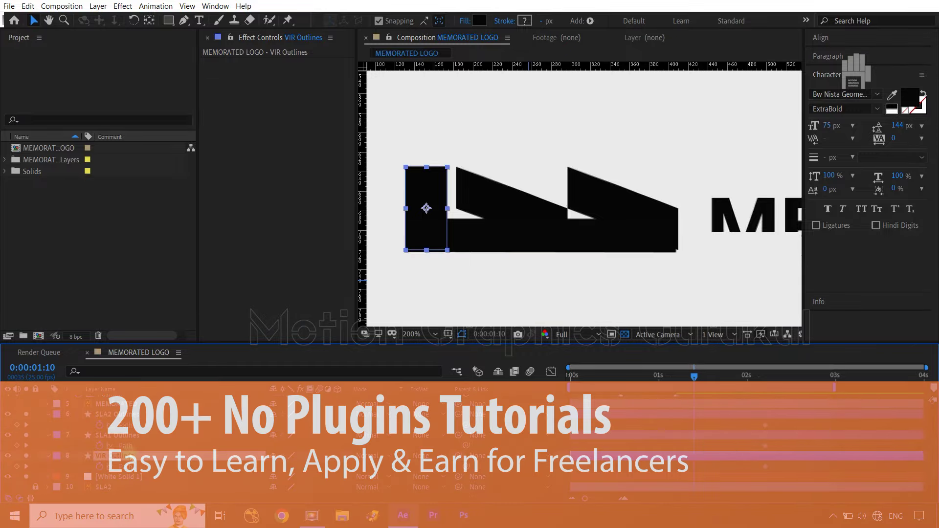
pyautogui.scroll(3, 34, 454)
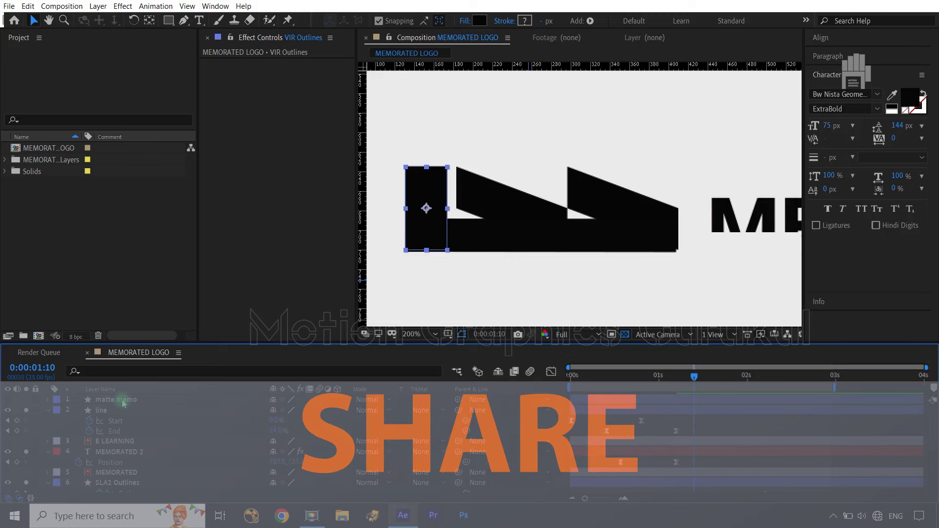
pyautogui.click(7, 410)
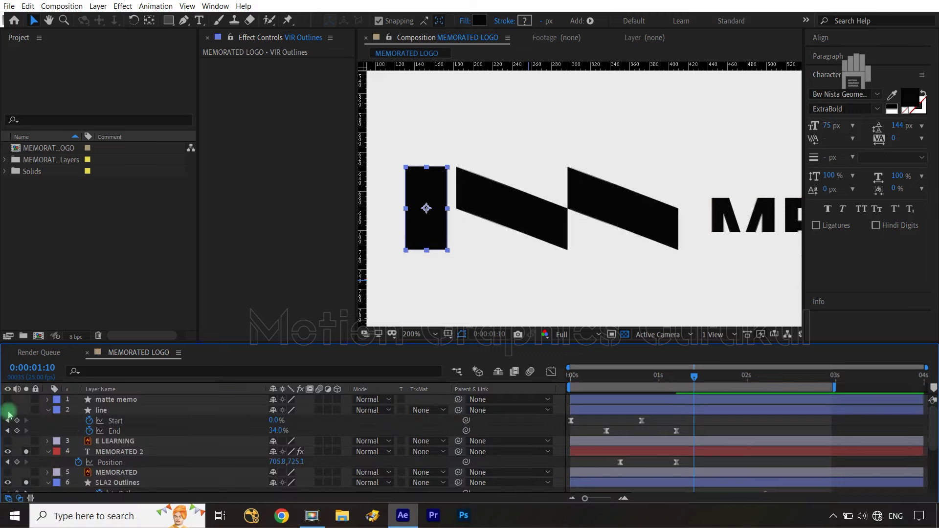
# - Place a horizontal guide along the icon's bottom edge and lower the SLA1 Outlines path's two left points at 0:00:01:10 to form a flat rectangle
pyautogui.scroll(-3, 172, 445)
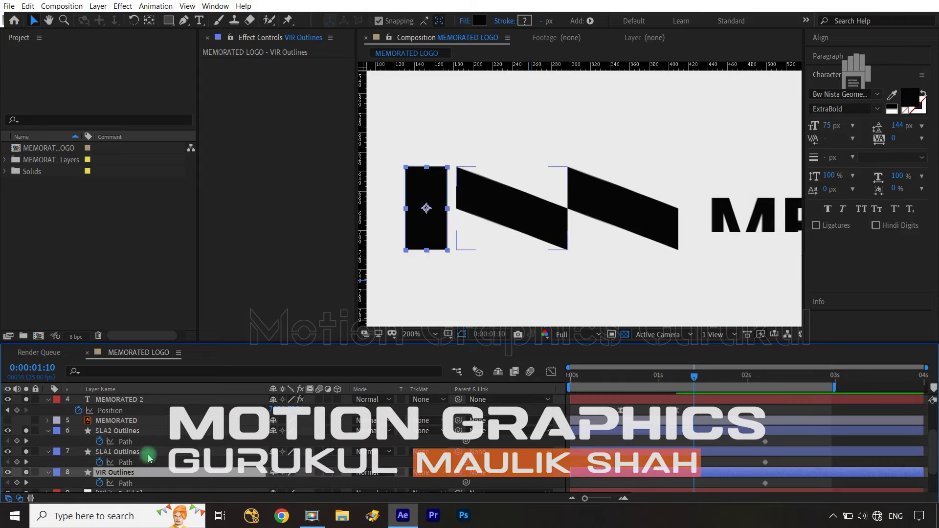
pyautogui.click(145, 452)
pyautogui.click(128, 463)
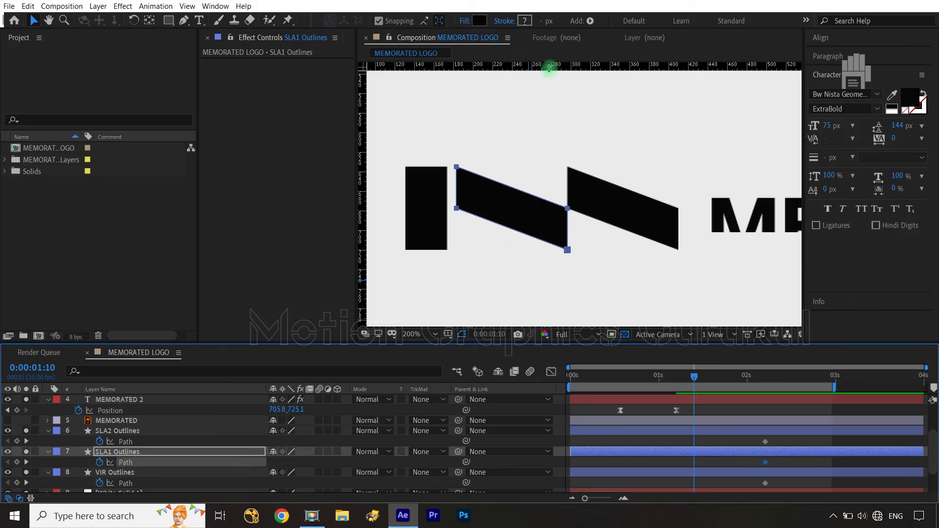
pyautogui.moveTo(549, 67); pyautogui.dragTo(559, 251)
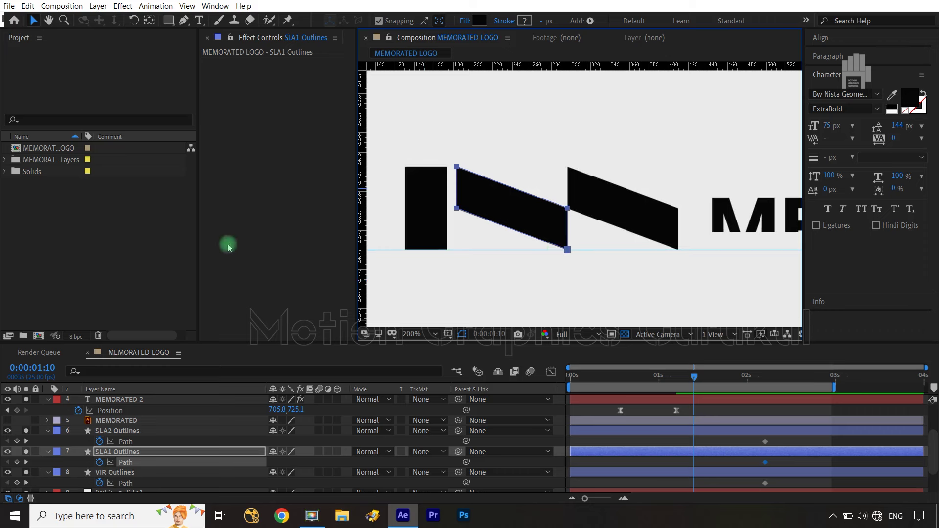
pyautogui.moveTo(469, 163); pyautogui.dragTo(454, 250)
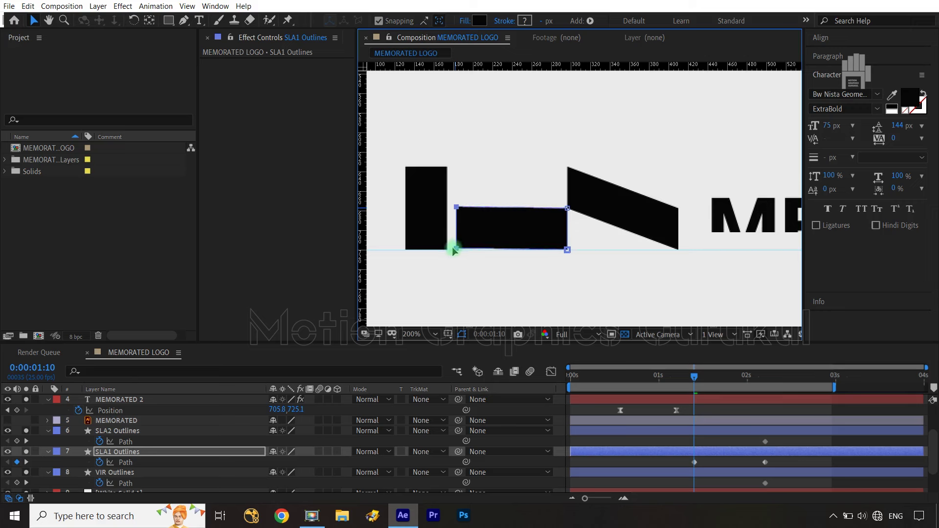
pyautogui.press('Down')
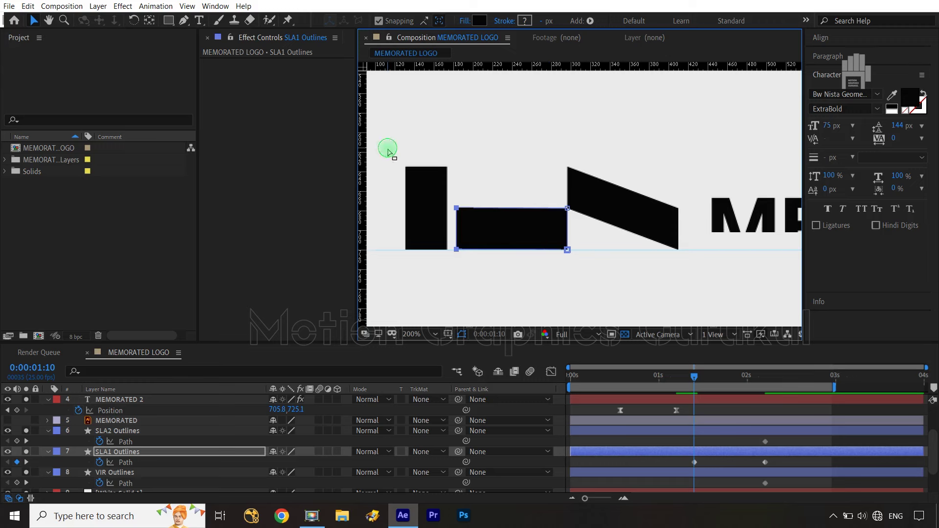
pyautogui.moveTo(388, 152); pyautogui.dragTo(452, 180)
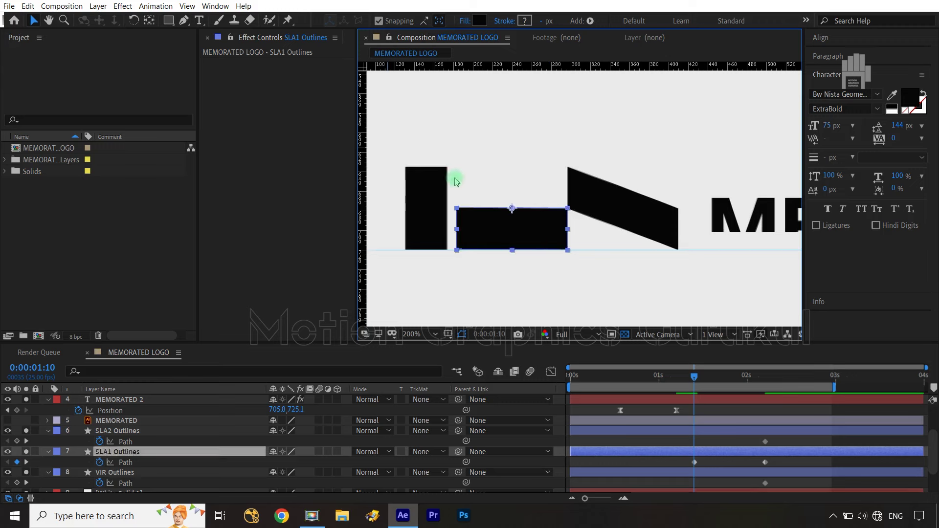
# - Add a guide along the flattened shape's upper edge and lower the VIR Outlines path's two upper points to it at 0:00:01:10
pyautogui.click(125, 486)
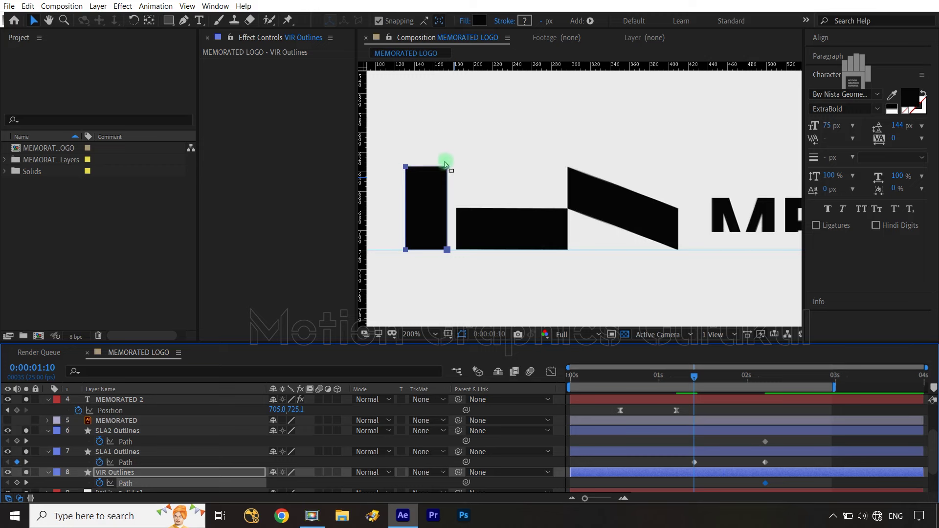
pyautogui.moveTo(509, 66); pyautogui.dragTo(513, 207)
pyautogui.moveTo(387, 152); pyautogui.dragTo(451, 207)
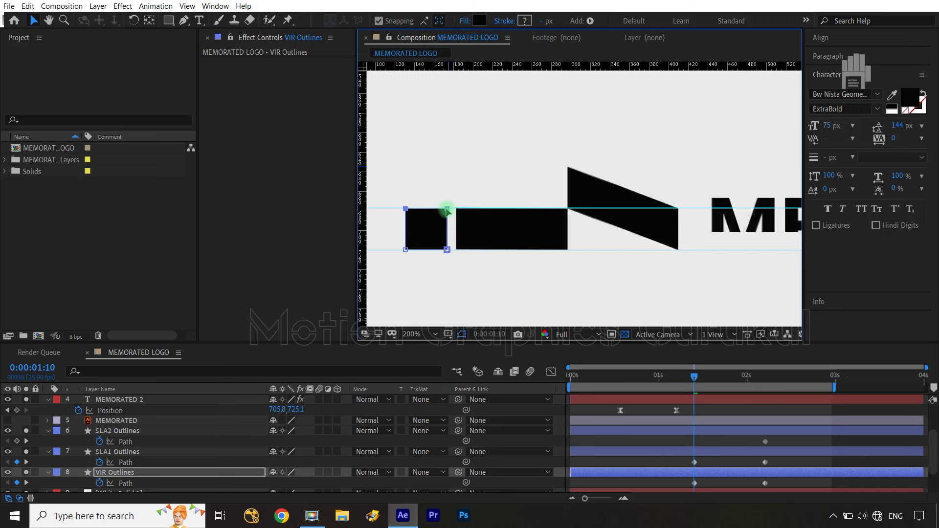
pyautogui.click(547, 180)
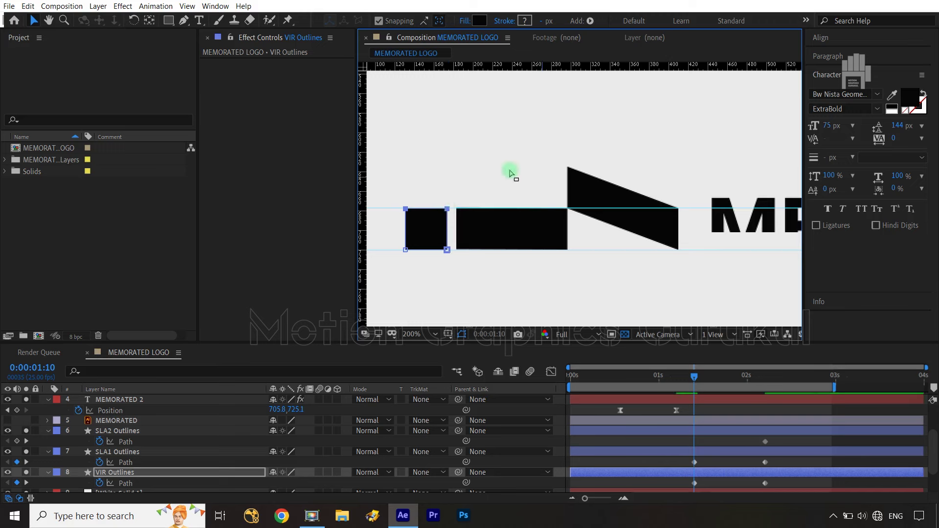
# - Lower the SLA2 Outlines path's two left points at 0:00:01:10 to form a flat rectangle between the guides, and scrub through the morph
pyautogui.click(125, 442)
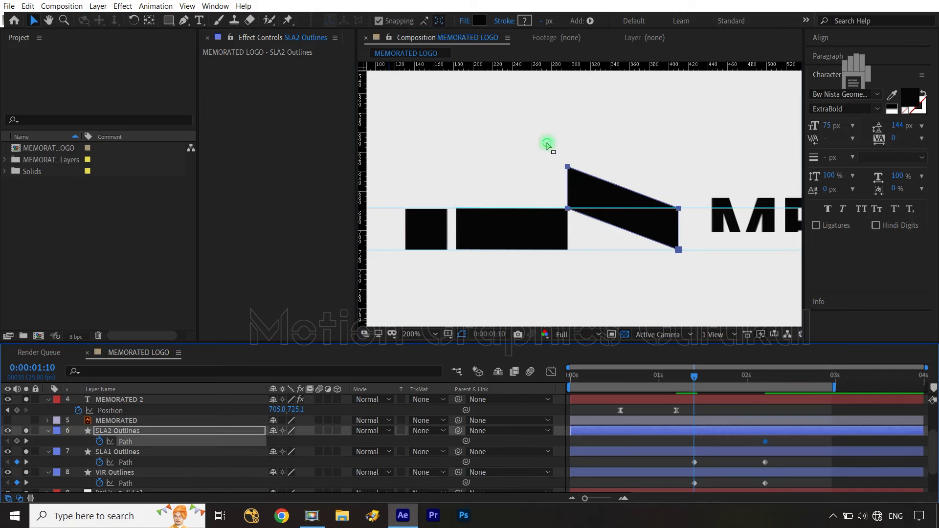
pyautogui.moveTo(547, 142); pyautogui.dragTo(569, 250)
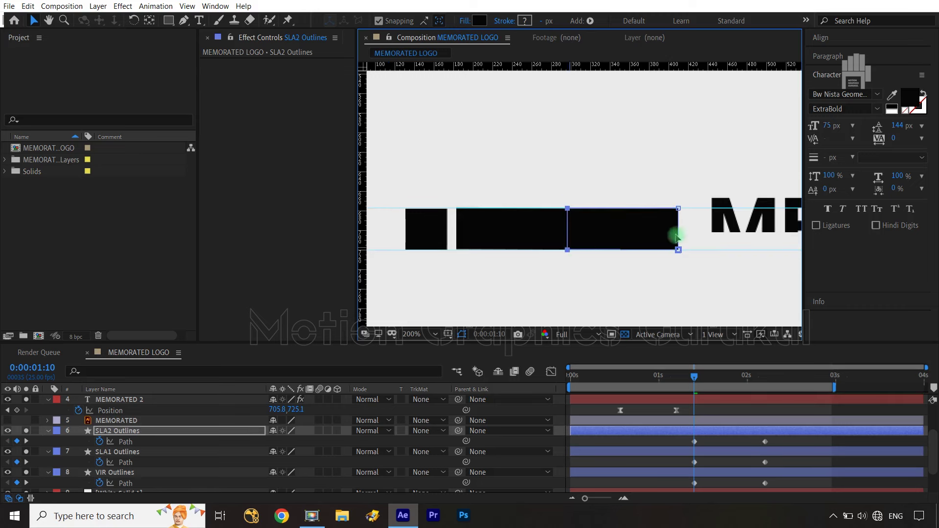
pyautogui.click(517, 405)
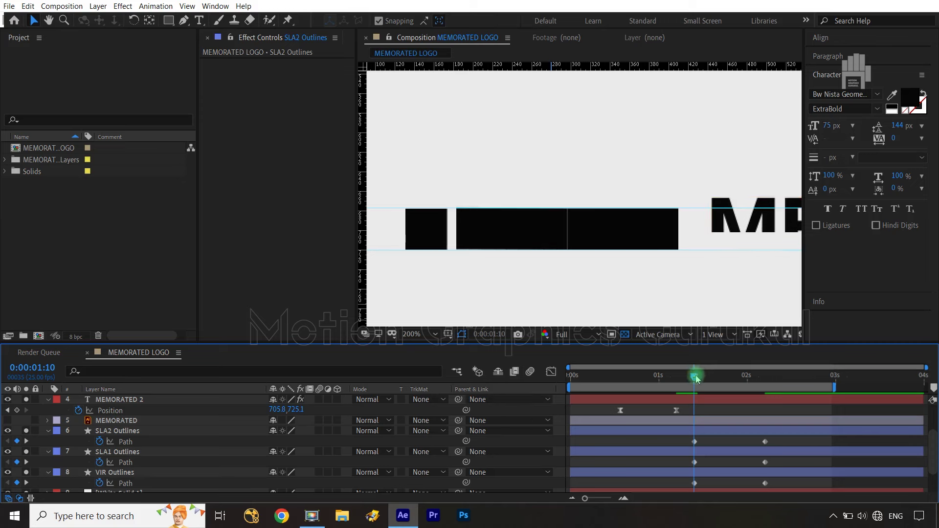
pyautogui.moveTo(697, 379); pyautogui.dragTo(746, 393)
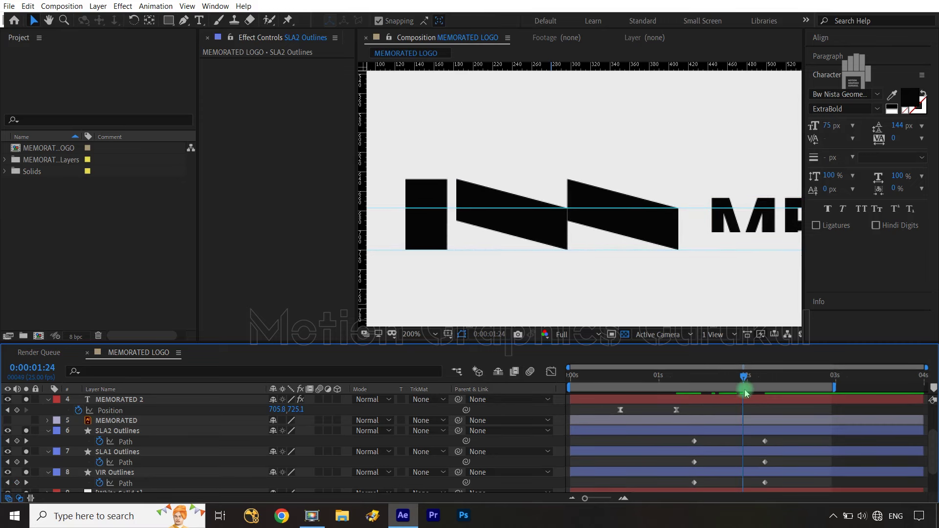
# - Apply Easy Ease to all Path keyframes of the three Outlines layers and lengthen the ease into their end keyframes in the graph
pyautogui.moveTo(793, 442); pyautogui.dragTo(690, 485)
pyautogui.press('F9')
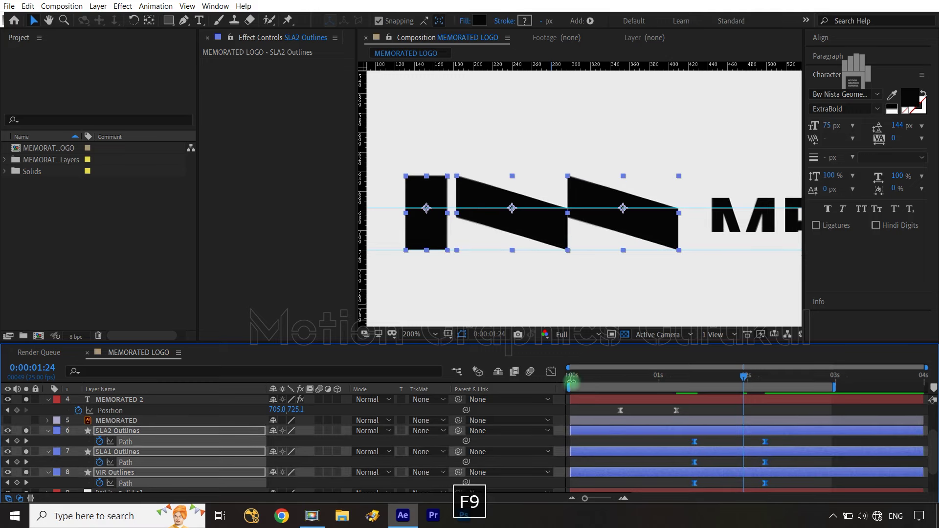
pyautogui.click(551, 371)
pyautogui.moveTo(783, 437); pyautogui.dragTo(665, 481)
pyautogui.moveTo(753, 471); pyautogui.dragTo(730, 470)
pyautogui.click(552, 372)
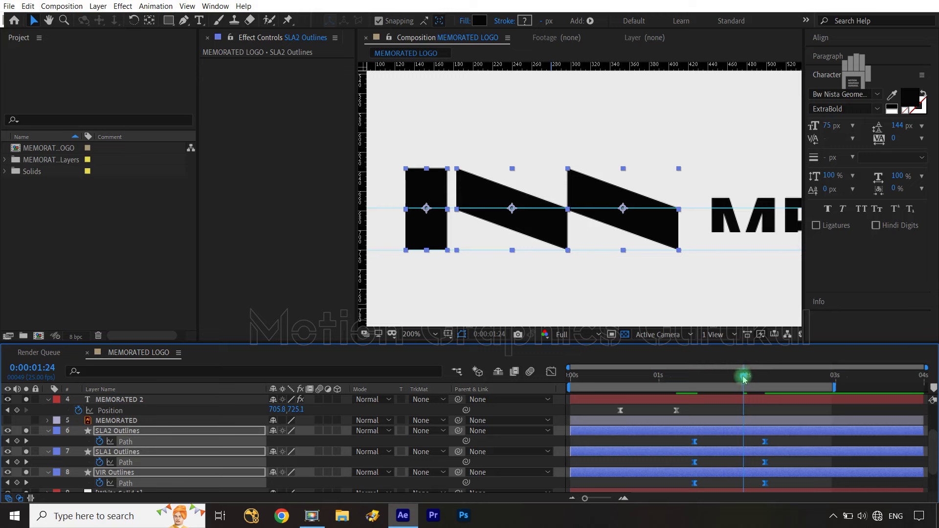
pyautogui.moveTo(744, 378); pyautogui.dragTo(697, 383)
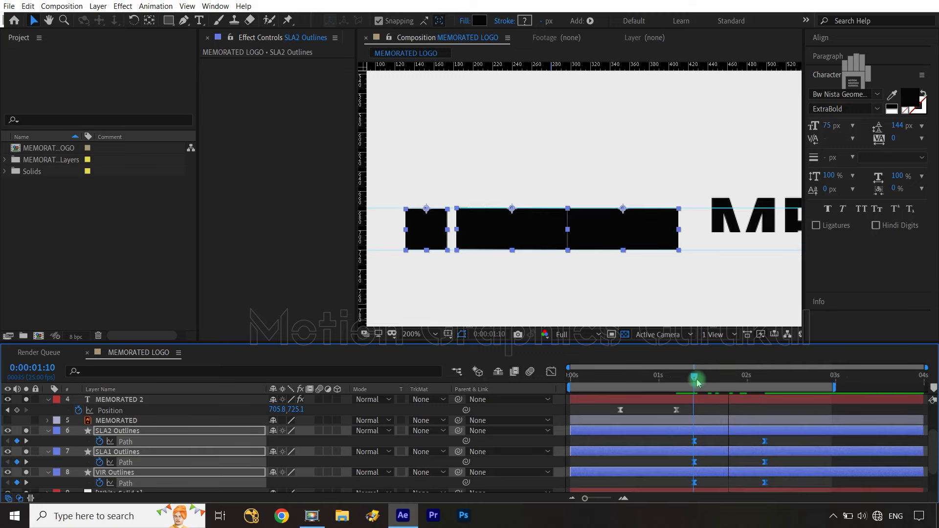
pyautogui.click(272, 76)
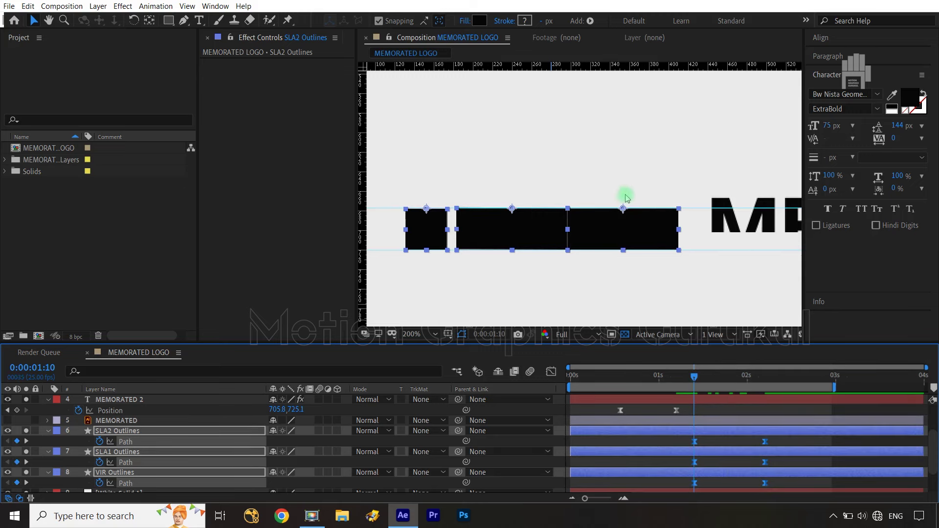
# - Make the E LEARNING layer visible and include it among the soloed layers
pyautogui.press('space')
pyautogui.moveTo(661, 189); pyautogui.dragTo(440, 199)
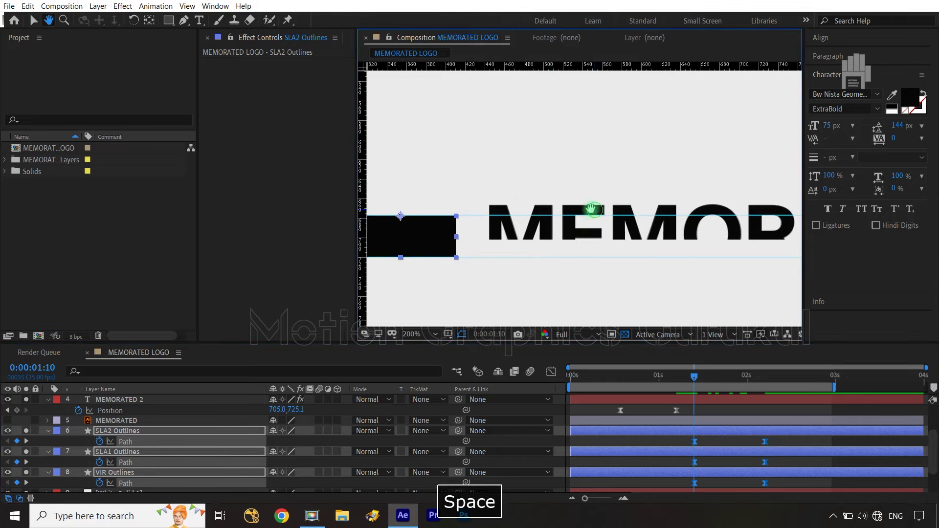
pyautogui.moveTo(592, 210); pyautogui.dragTo(489, 179)
pyautogui.moveTo(613, 187); pyautogui.dragTo(587, 187)
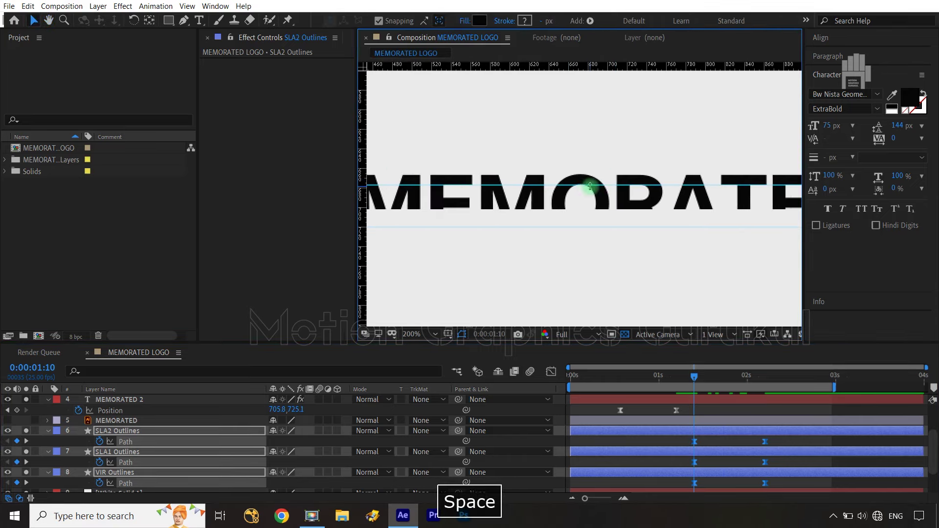
pyautogui.scroll(-1, 590, 189)
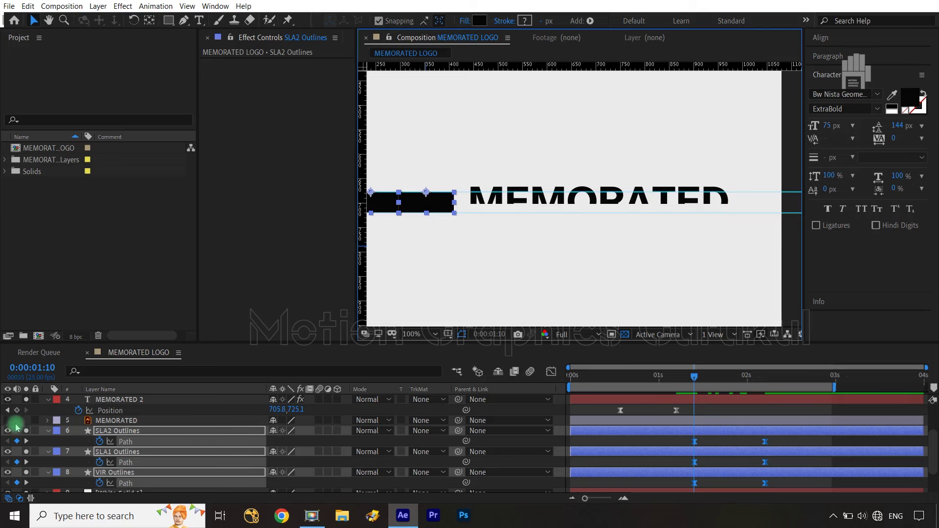
pyautogui.scroll(-3, 50, 464)
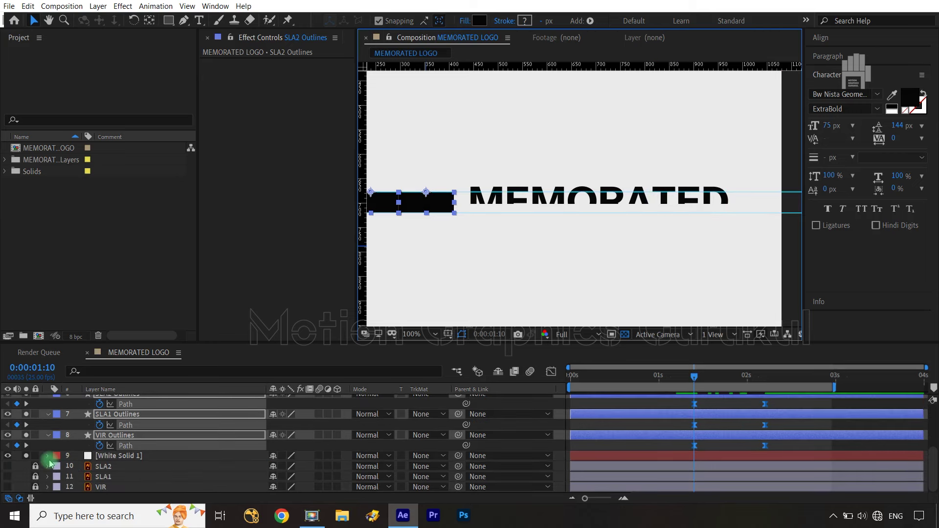
pyautogui.scroll(5, 77, 471)
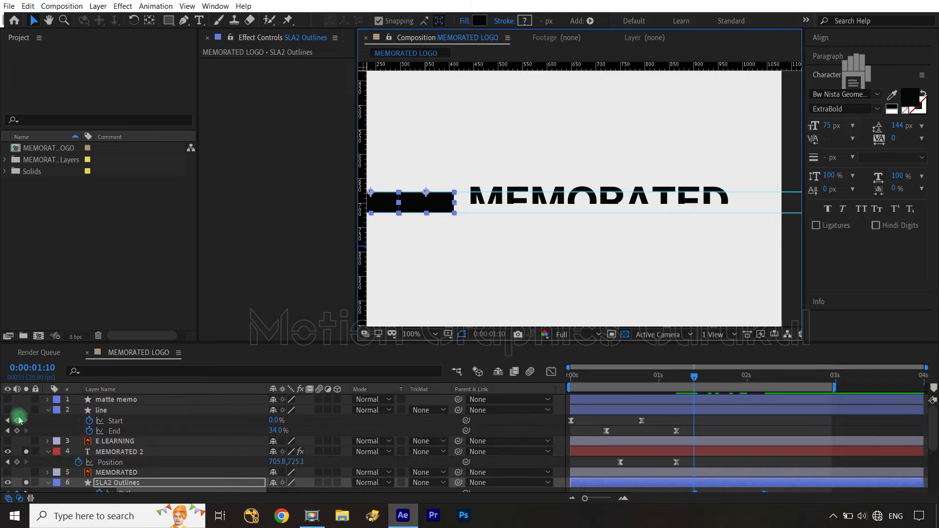
pyautogui.click(8, 444)
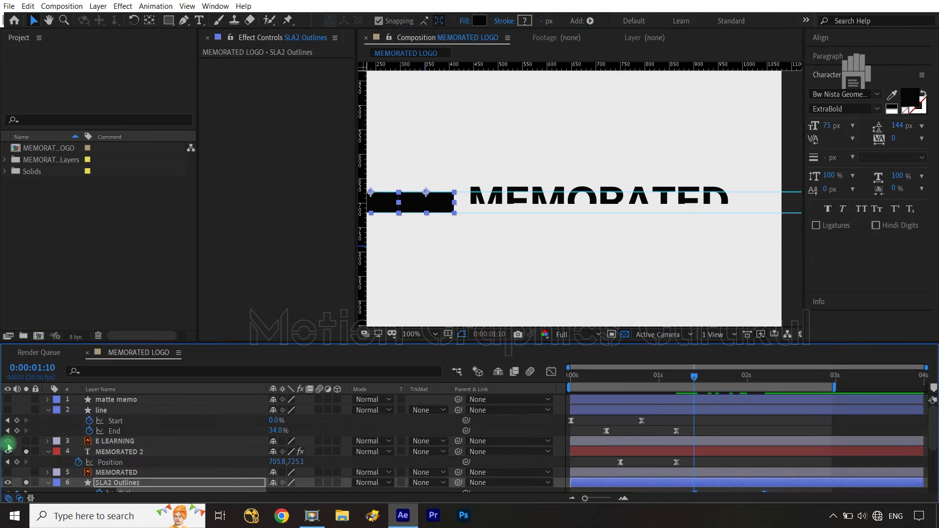
pyautogui.click(26, 442)
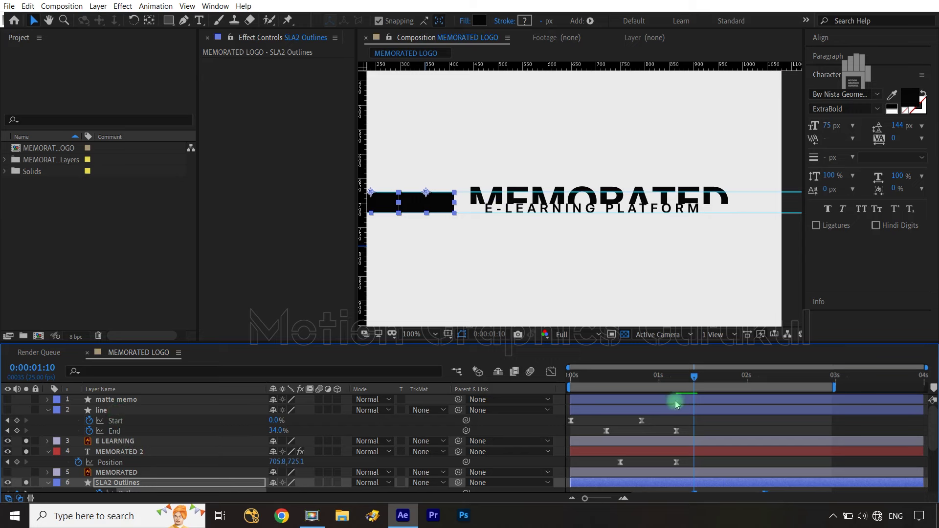
# - Add a Position keyframe to the MEMORATED 2 layer at 0:00:01:10
pyautogui.scroll(-3, 676, 403)
pyautogui.scroll(3, 678, 408)
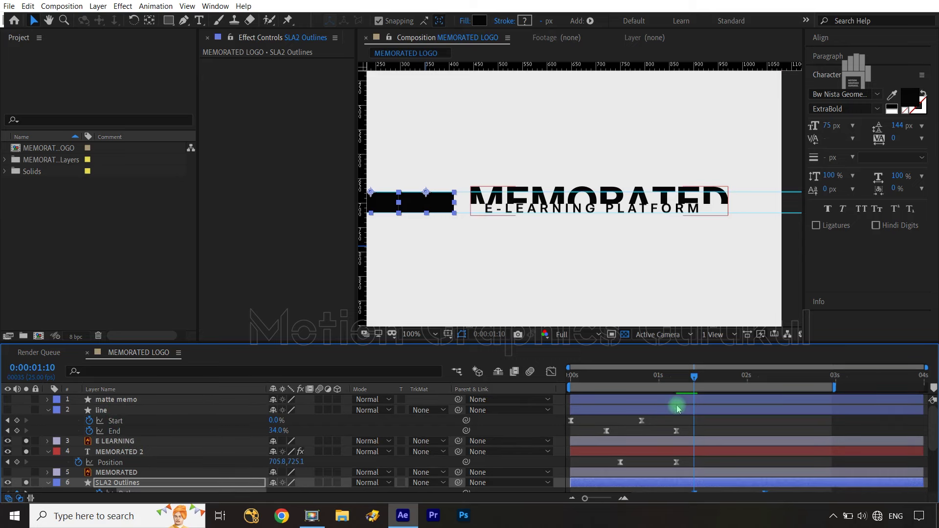
pyautogui.click(156, 453)
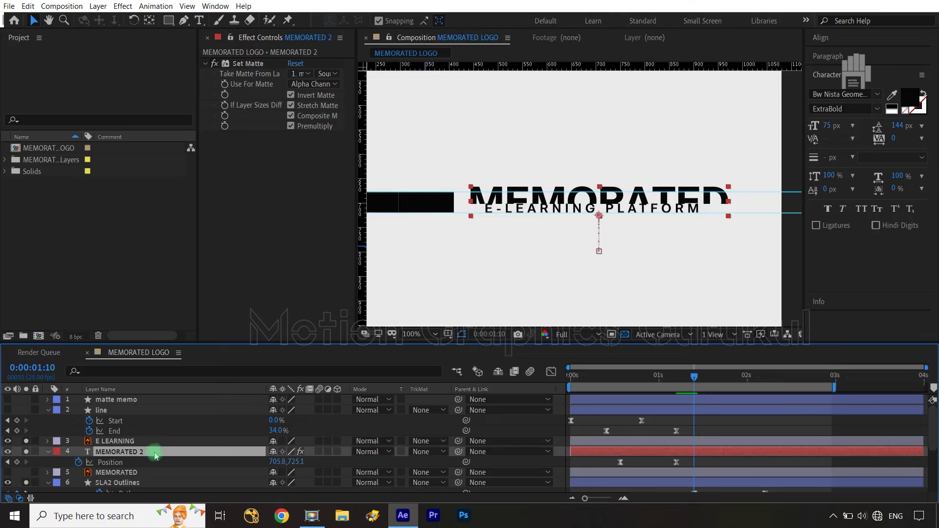
pyautogui.click(16, 462)
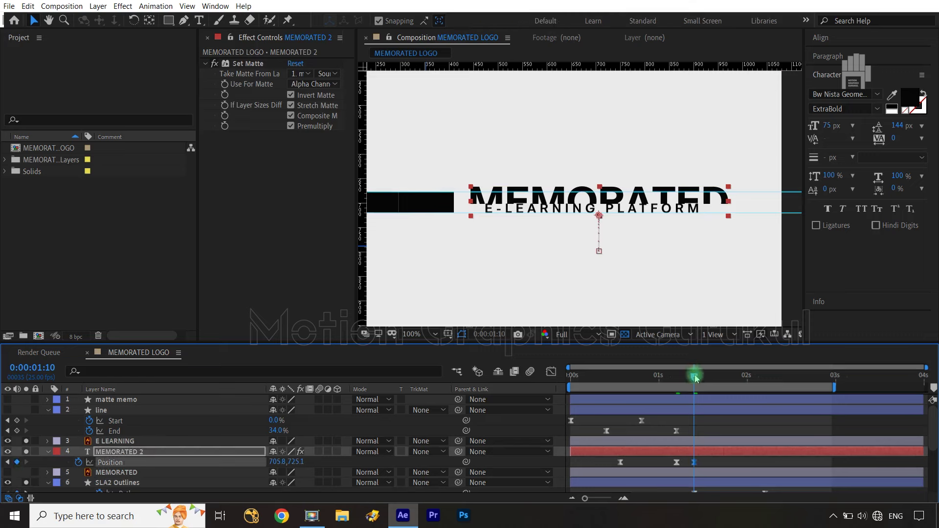
# - At 0:00:02:05, raise the MEMORATED 2 layer's Y position to 693.1, using a new horizontal guide at the icon's top edge for alignment
pyautogui.moveTo(695, 378); pyautogui.dragTo(764, 380)
pyautogui.click(280, 302)
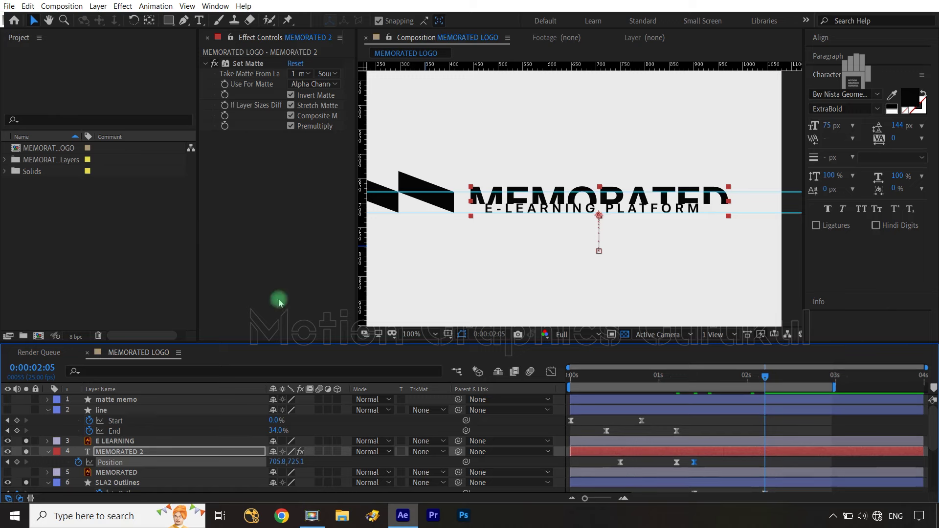
pyautogui.moveTo(300, 462); pyautogui.dragTo(283, 464)
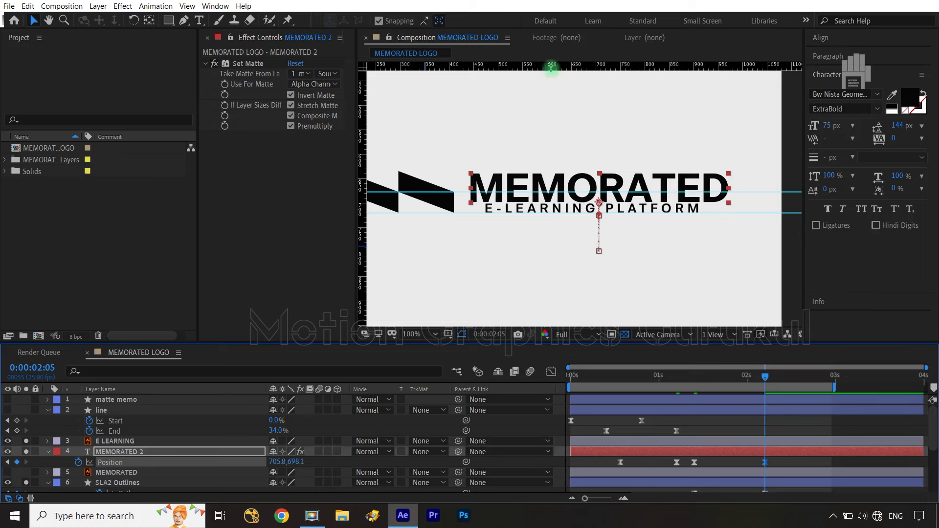
pyautogui.moveTo(551, 67); pyautogui.dragTo(530, 169)
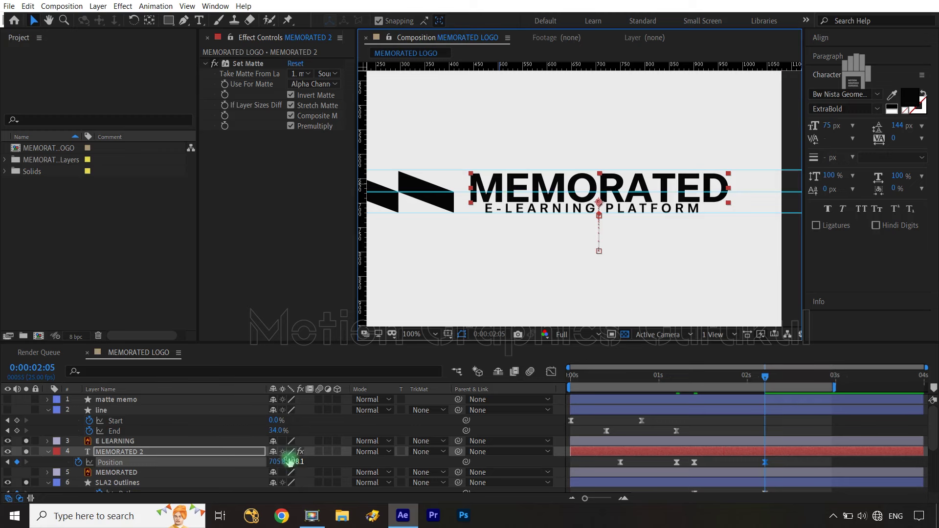
pyautogui.moveTo(292, 462); pyautogui.dragTo(287, 461)
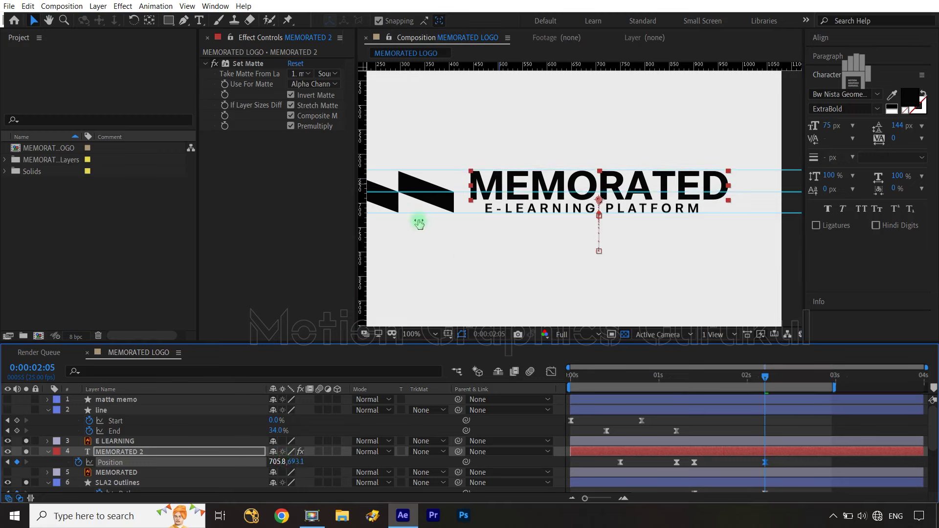
# - Lengthen the ease into the MEMORATED 2 layer's last Position keyframe in the graph, with both keyframes of the second rise selected
pyautogui.moveTo(775, 463); pyautogui.dragTo(695, 470)
pyautogui.click(552, 371)
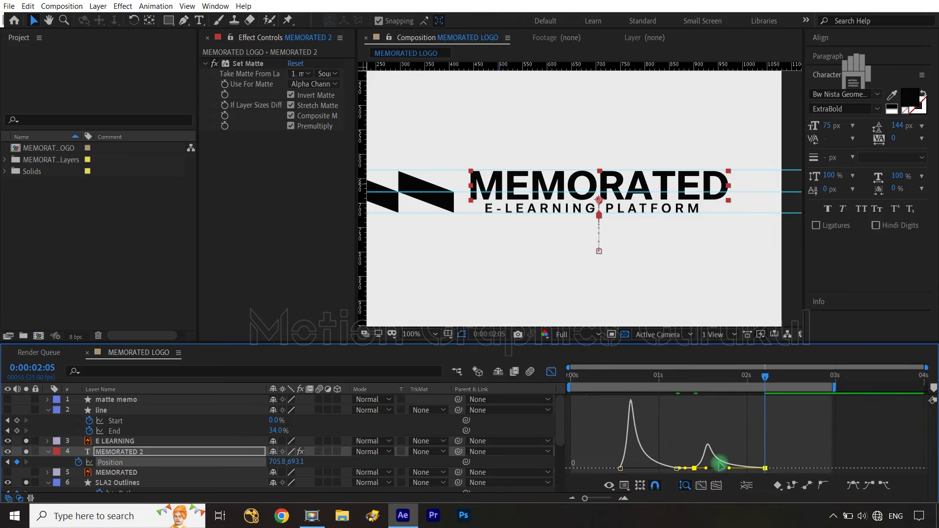
pyautogui.click(551, 371)
# - Hide the rulers, remove all three horizontal guides from the composition, and deselect the MEMORATED 2 layer
pyautogui.scroll(-3, 770, 481)
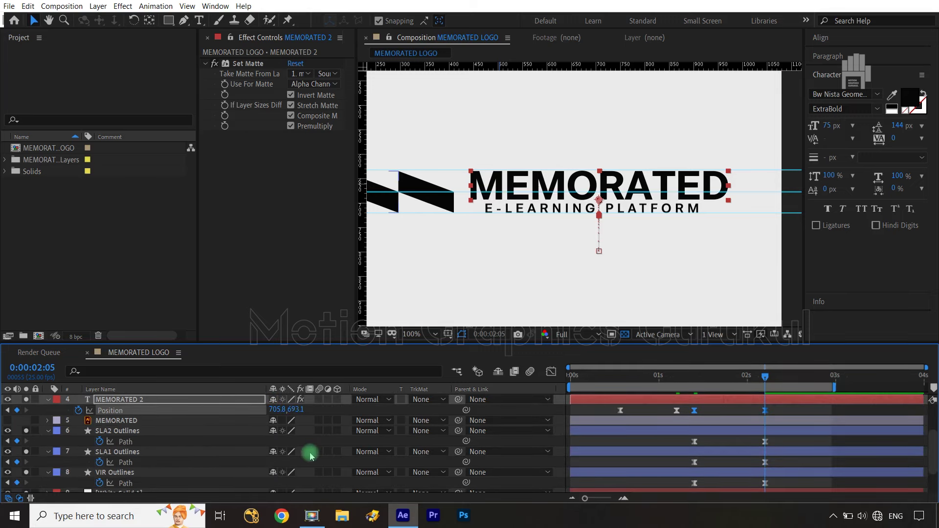
pyautogui.hotkey('shift', '/')
pyautogui.hotkey('ctrl', 'r')
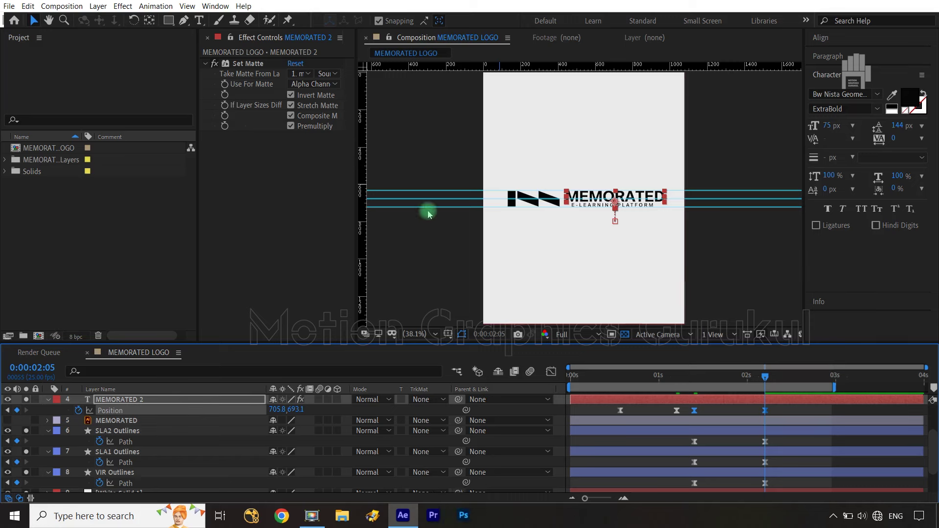
pyautogui.moveTo(422, 187); pyautogui.dragTo(439, 4)
pyautogui.moveTo(433, 194); pyautogui.dragTo(451, 24)
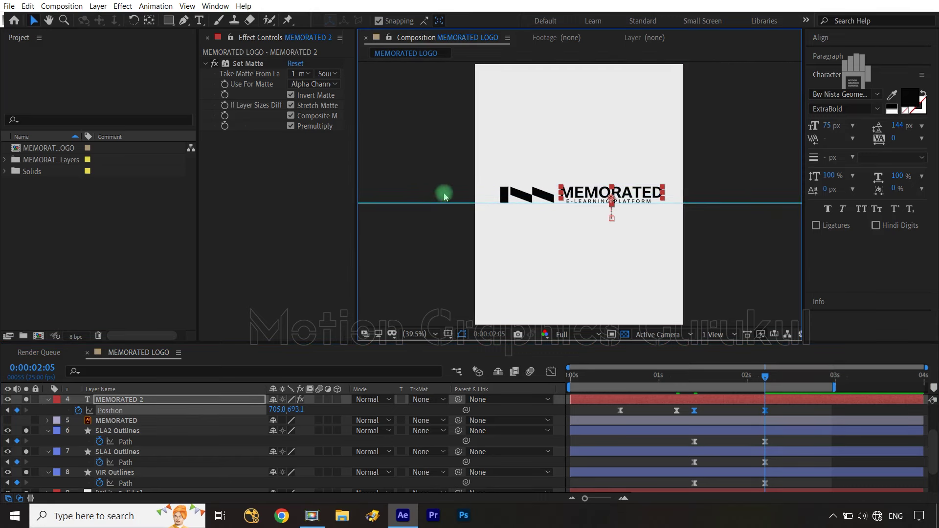
pyautogui.moveTo(445, 201); pyautogui.dragTo(502, 11)
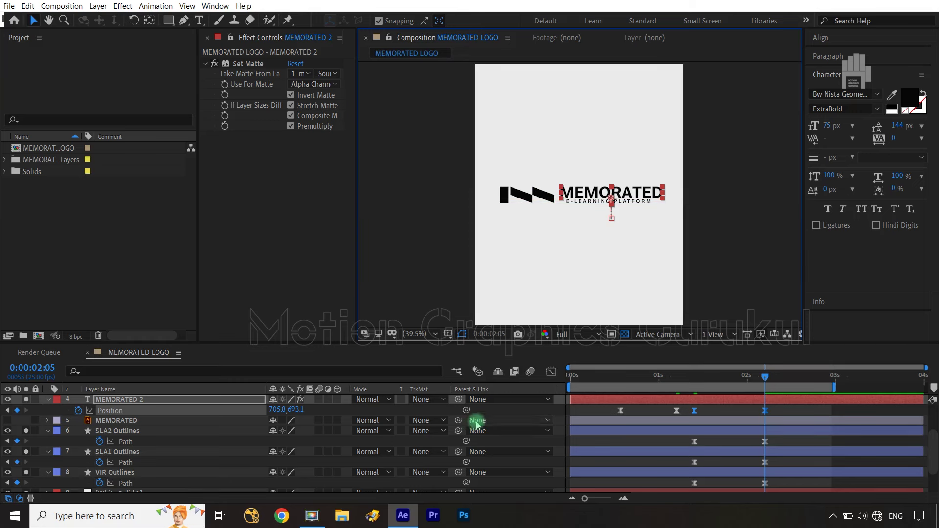
pyautogui.click(500, 413)
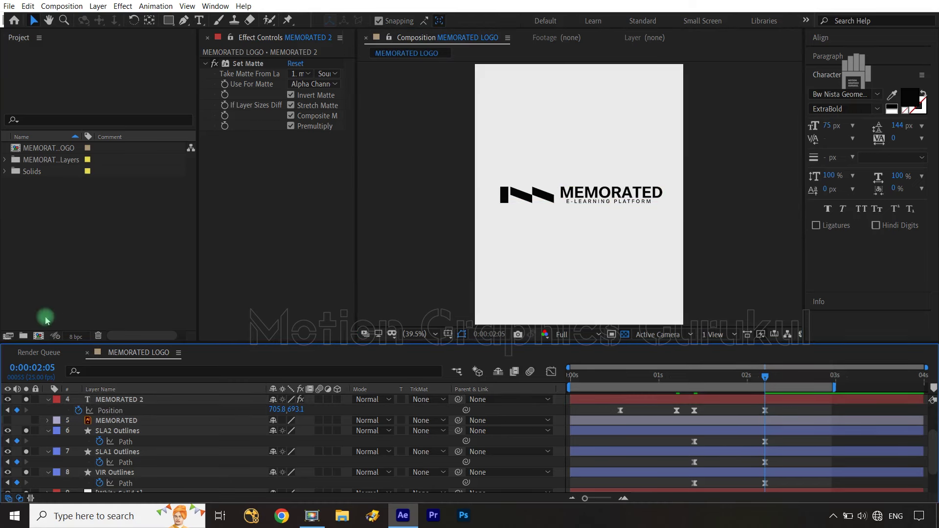
# - Keyframe the E LEARNING layer's Position at 0:00:01:10 and 0:00:02:05, lowering its Y position to 744.6 at 0:00:01:10
pyautogui.moveTo(765, 382); pyautogui.dragTo(693, 386)
pyautogui.keyDown('shift'); pyautogui.click(693, 386); pyautogui.keyUp('shift')
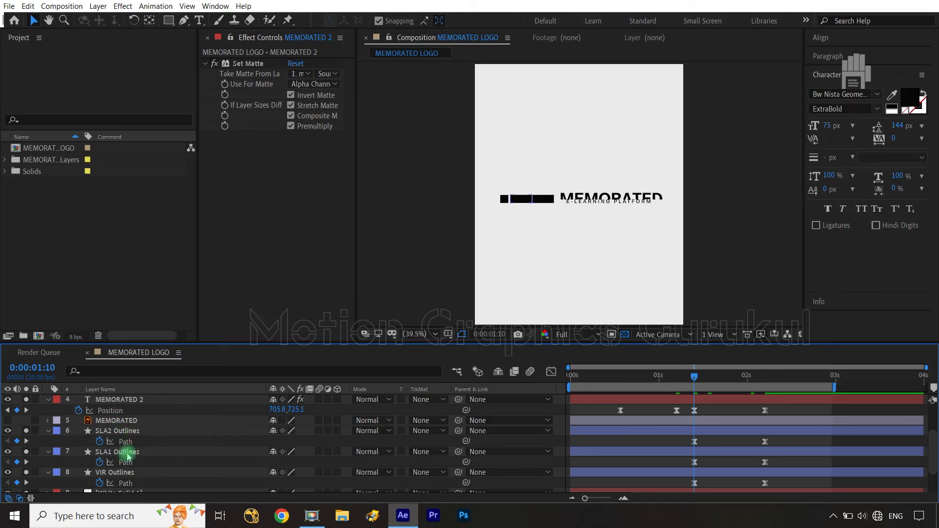
pyautogui.scroll(3, 125, 427)
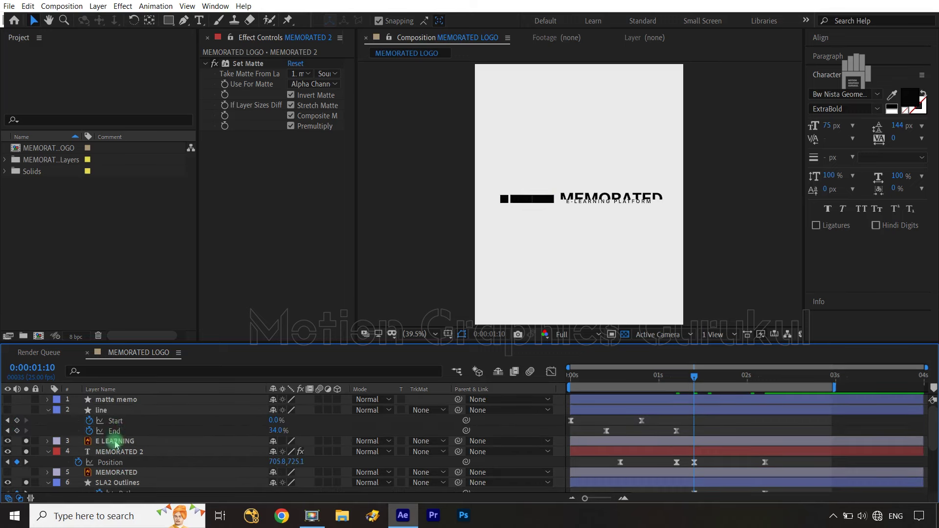
pyautogui.click(124, 441)
pyautogui.press('p')
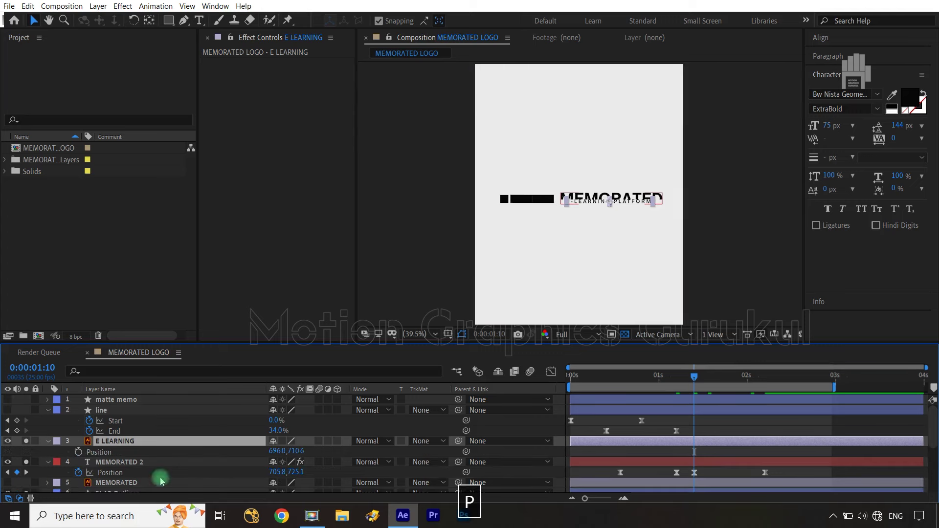
pyautogui.click(78, 453)
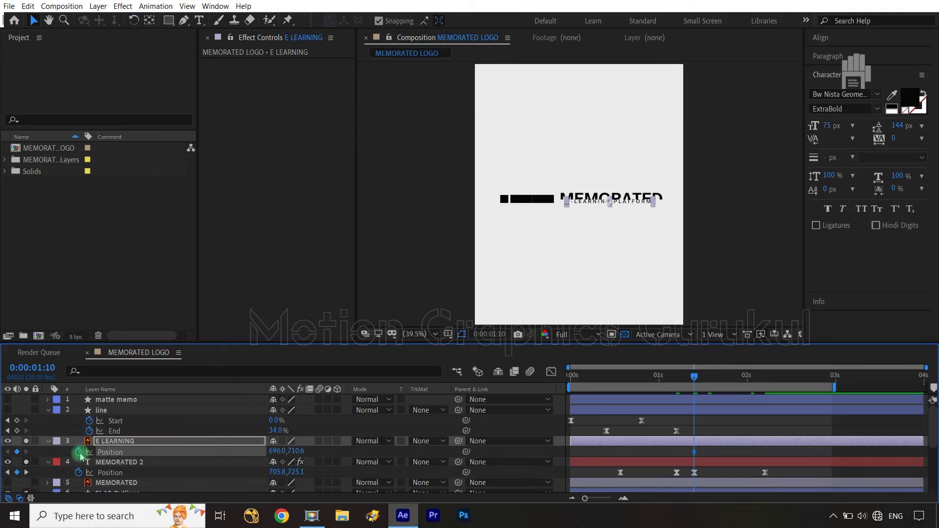
pyautogui.press('k')
pyautogui.click(18, 452)
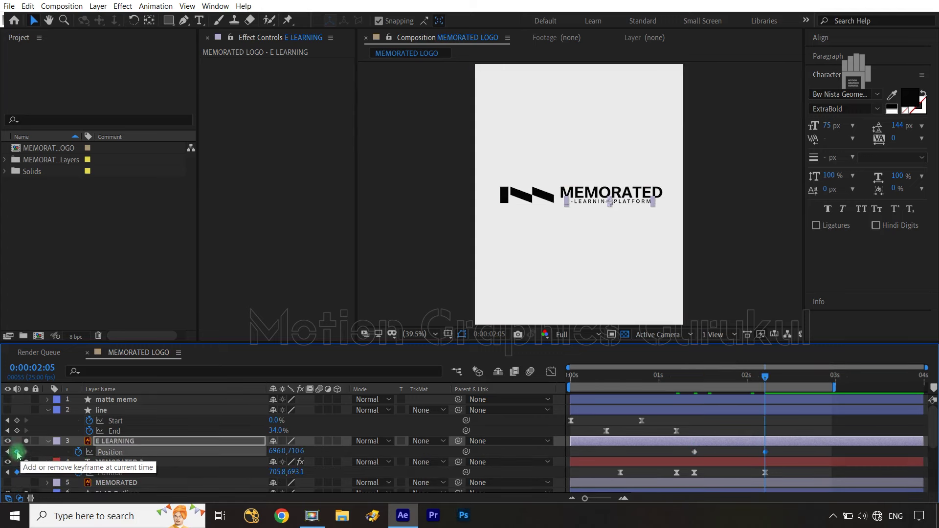
pyautogui.press('j')
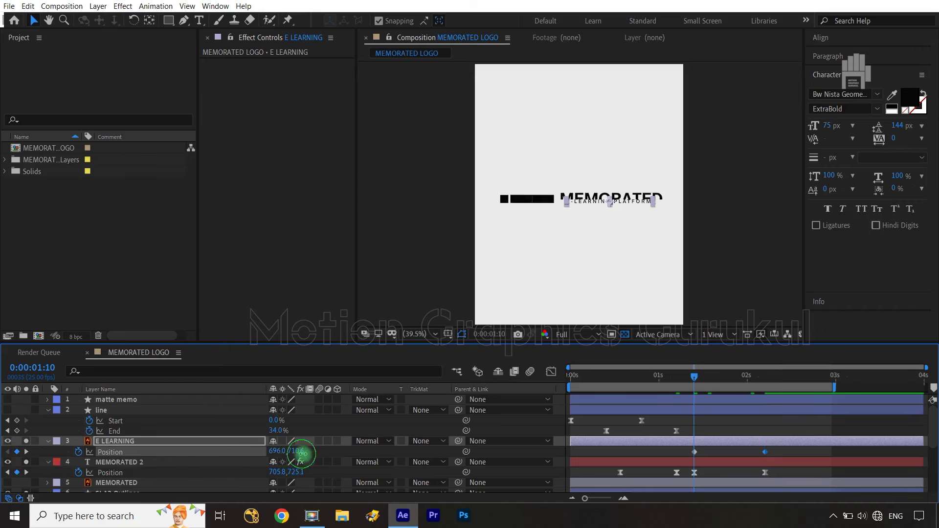
pyautogui.moveTo(302, 453); pyautogui.dragTo(319, 454)
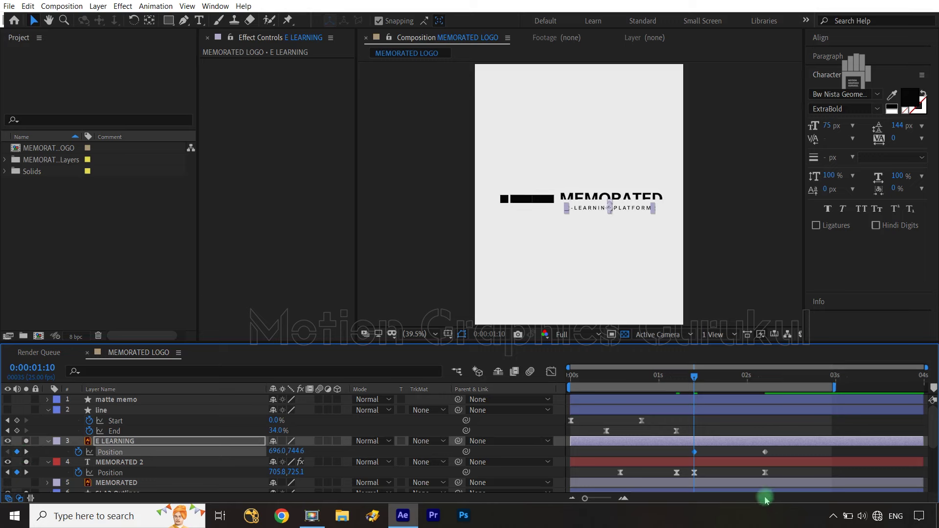
# - Lengthen the ease into the E LEARNING layer's Position keyframe at 0:00:02:05 in the graph
pyautogui.moveTo(777, 459); pyautogui.dragTo(655, 441)
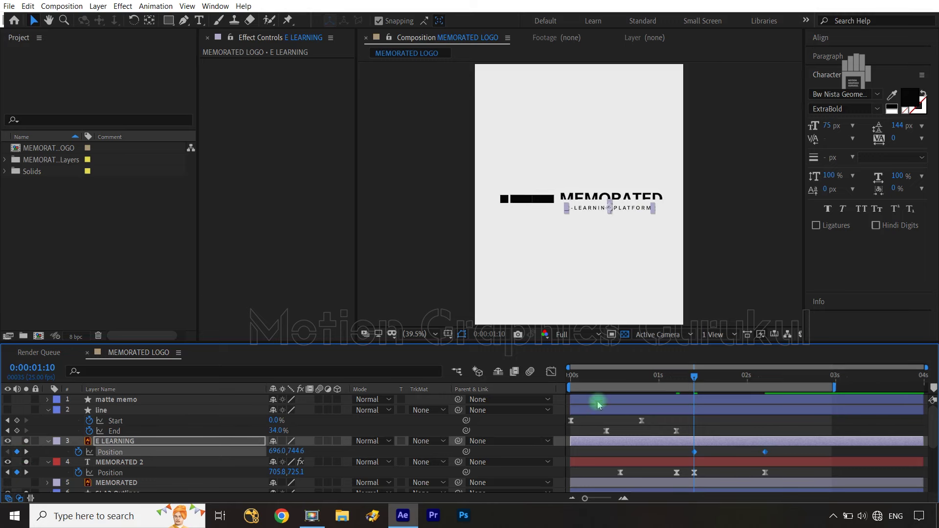
pyautogui.click(552, 372)
pyautogui.moveTo(784, 451); pyautogui.dragTo(720, 459)
pyautogui.click(553, 372)
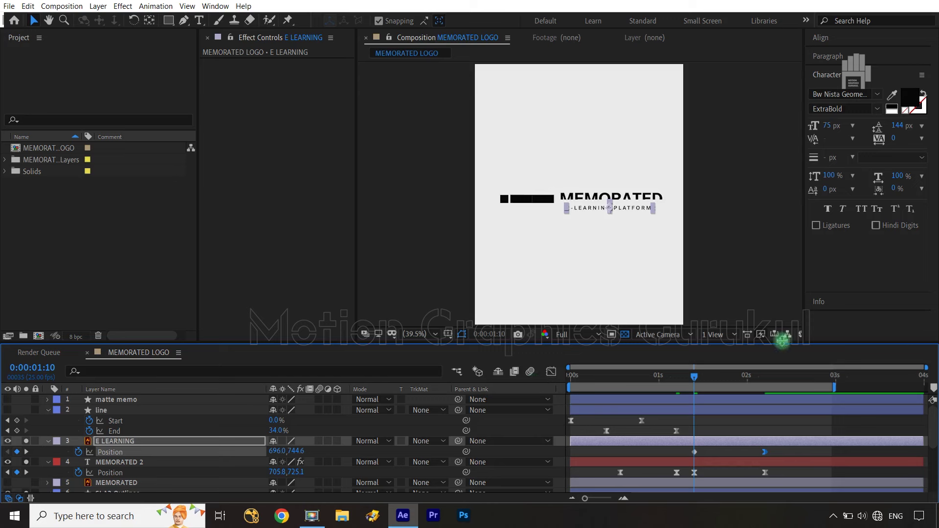
# - Trim the start of the E LEARNING layer to 0:00:01:12 and return the playhead to 0:00:00:00
pyautogui.click(695, 420)
pyautogui.hotkey('ctrl', 'Right')
pyautogui.hotkey('ctrl', 'Right')
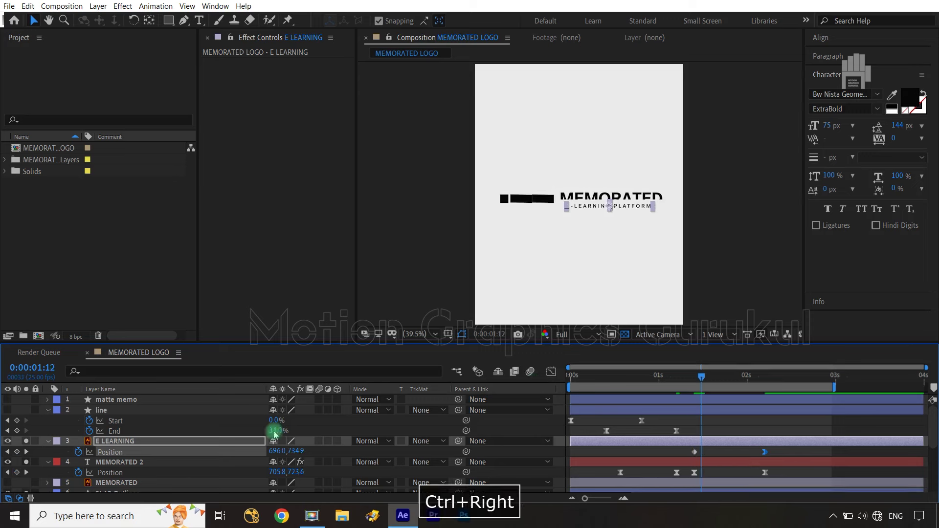
pyautogui.click(238, 446)
pyautogui.hotkey('alt', '[')
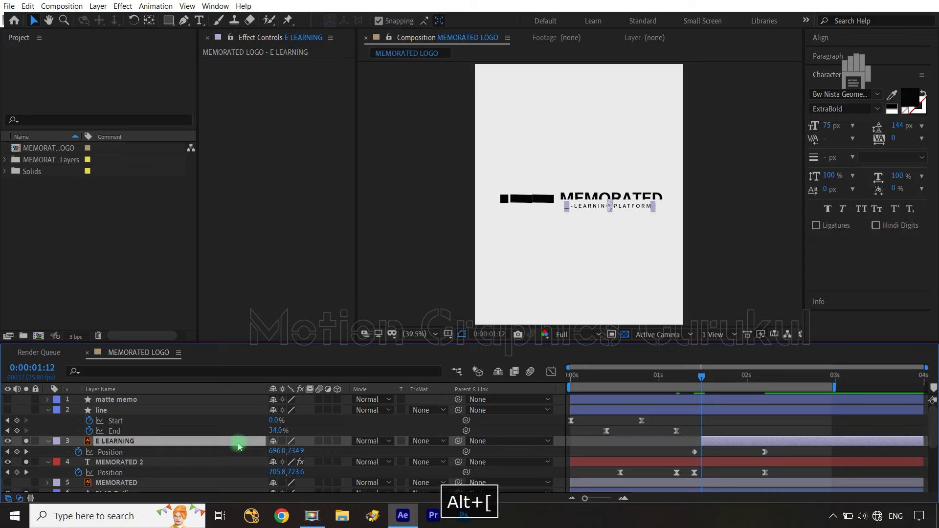
pyautogui.moveTo(701, 376); pyautogui.dragTo(514, 378)
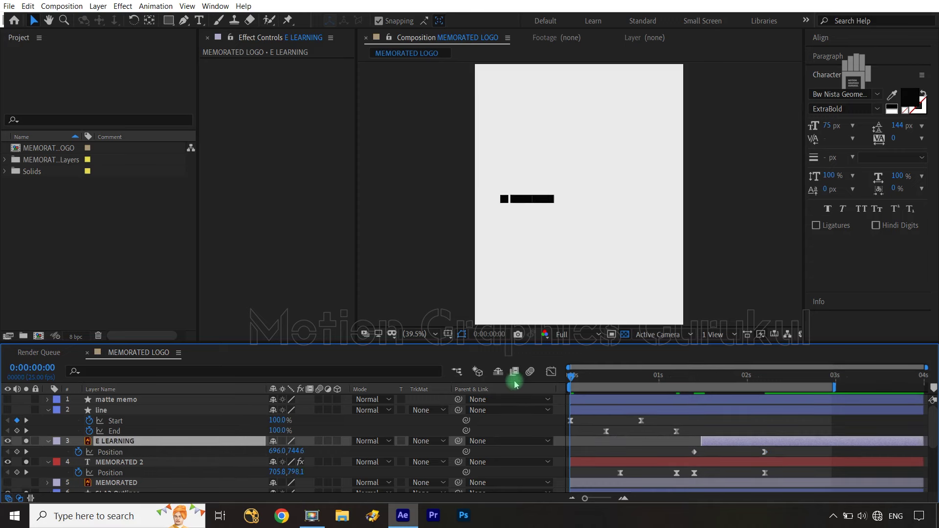